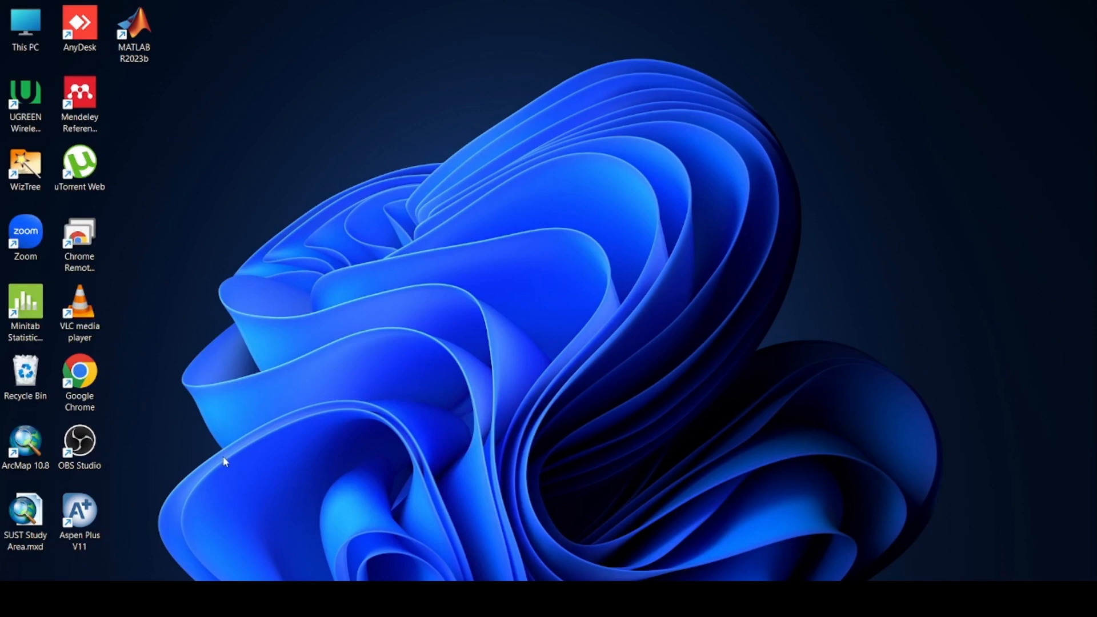
Step: Launch Aspen Plus and create a new simulation from the Chemical Processes template Specialty Chemicals with Metric Units
{"action": "left_click", "coordinate": [95, 513]}
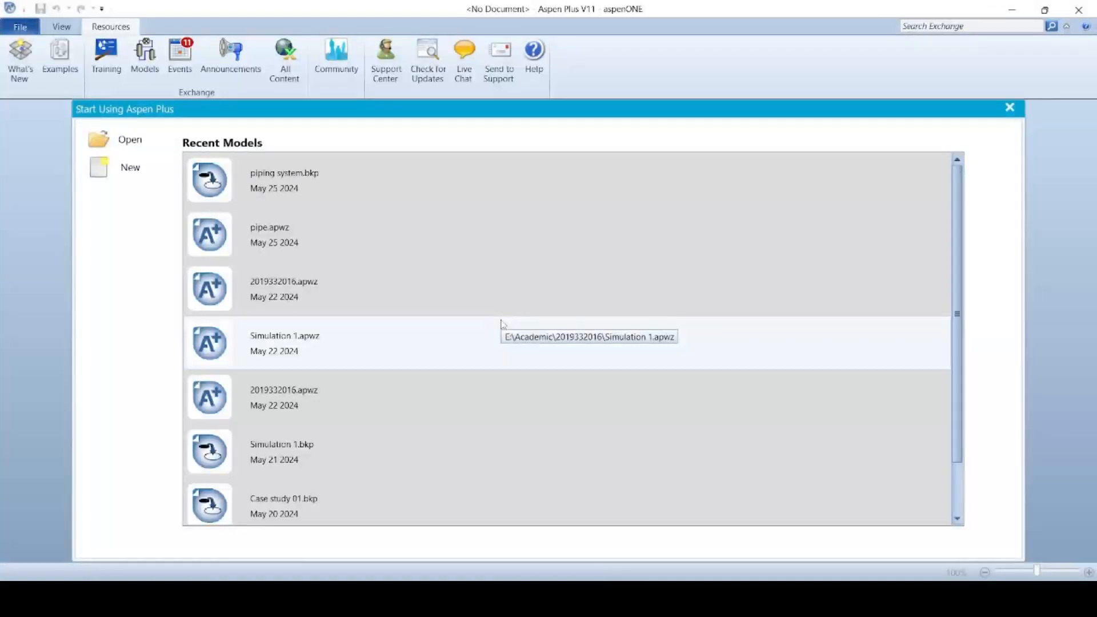
{"action": "left_click", "coordinate": [20, 26]}
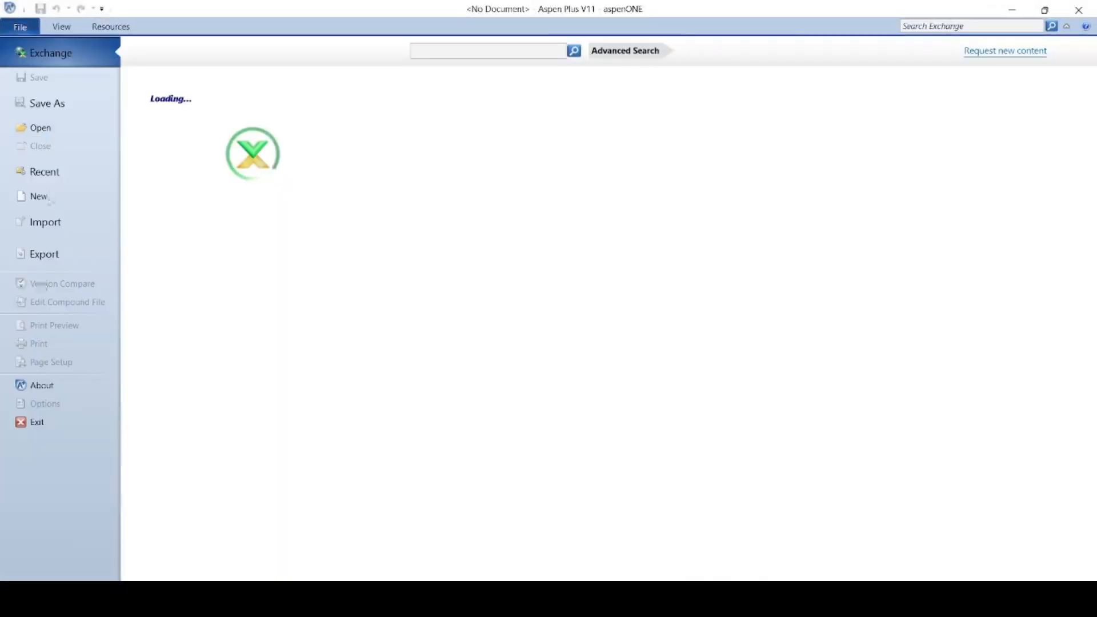
{"action": "left_click", "coordinate": [38, 198]}
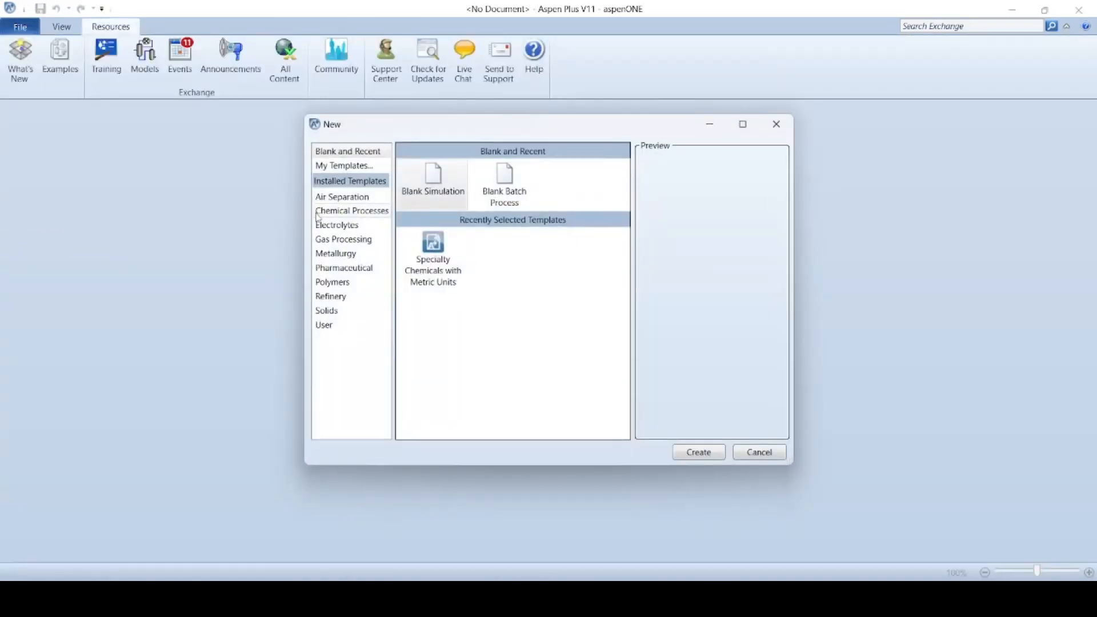
{"action": "left_click", "coordinate": [336, 210]}
{"action": "left_click", "coordinate": [577, 251]}
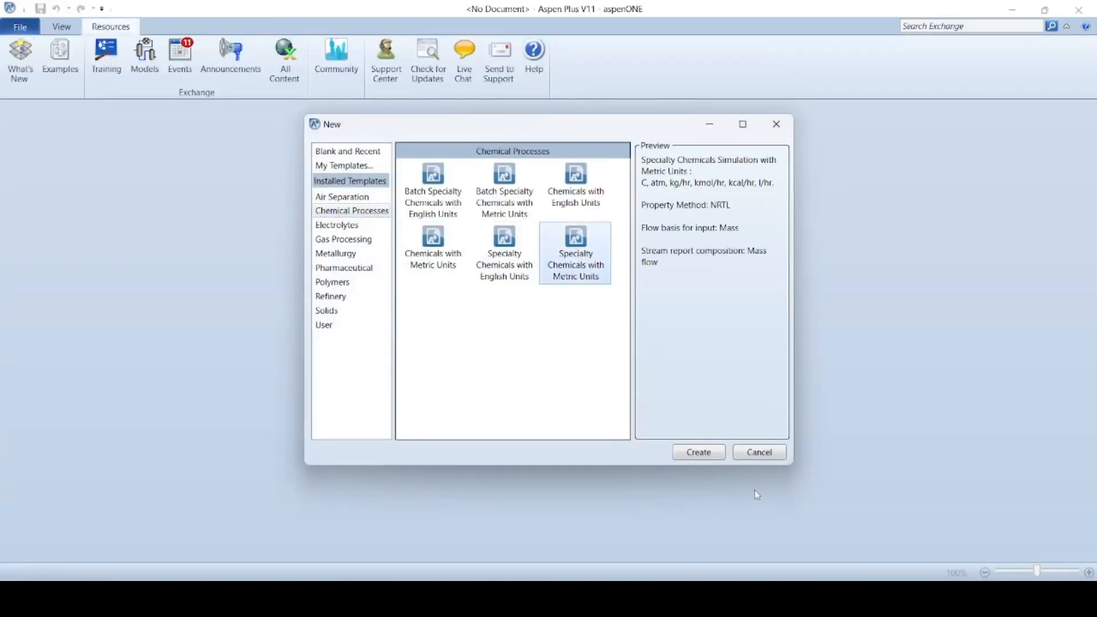
{"action": "left_click", "coordinate": [698, 452]}
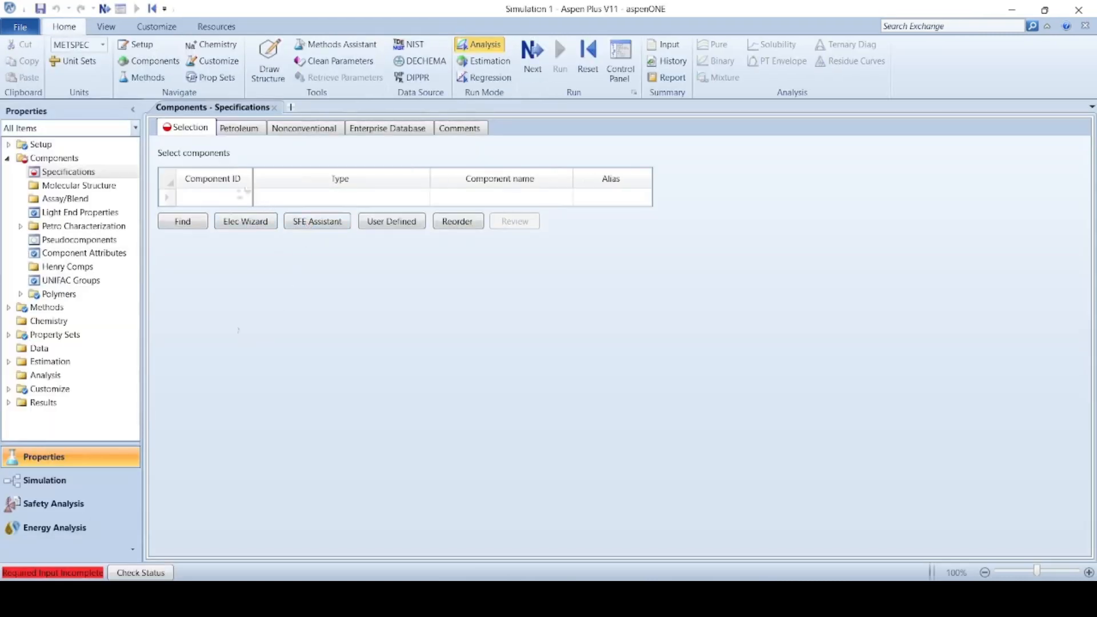
Step: Examine the component specification pages for component selection, petroleum assays and blends, and nonconventional components
{"action": "left_click", "coordinate": [237, 129]}
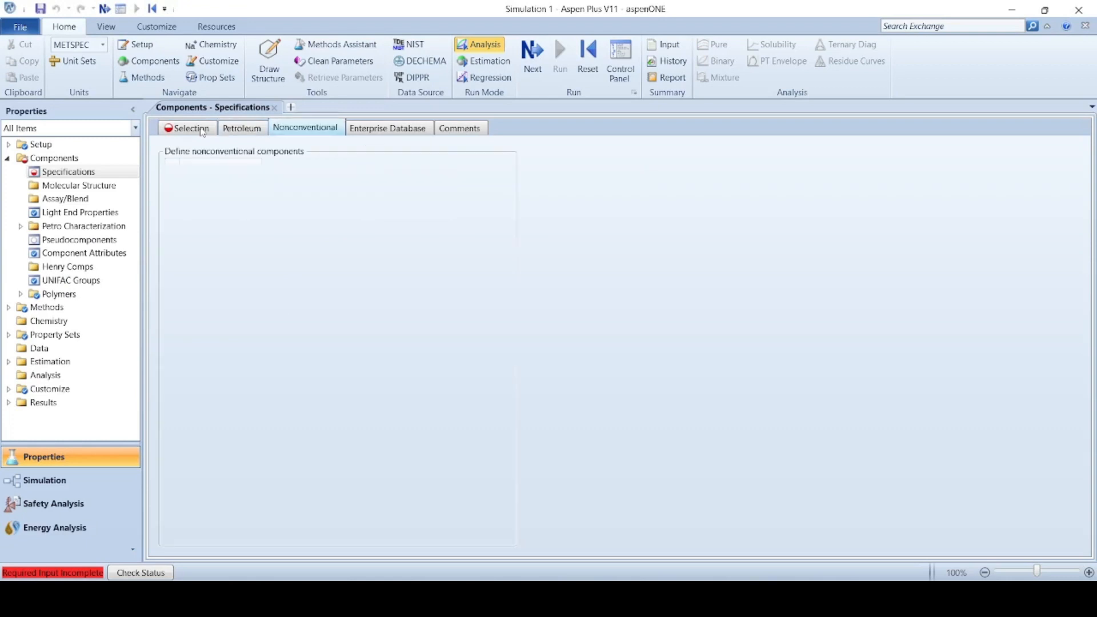
{"action": "left_click", "coordinate": [201, 132]}
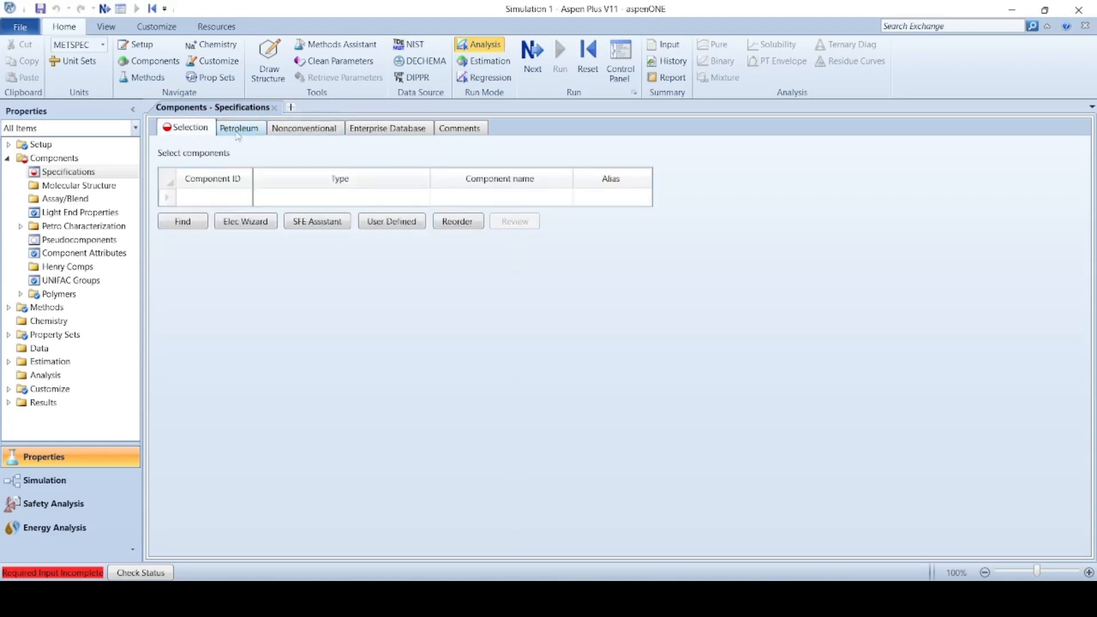
{"action": "left_click", "coordinate": [238, 132]}
{"action": "left_click", "coordinate": [201, 131]}
{"action": "left_click", "coordinate": [279, 131]}
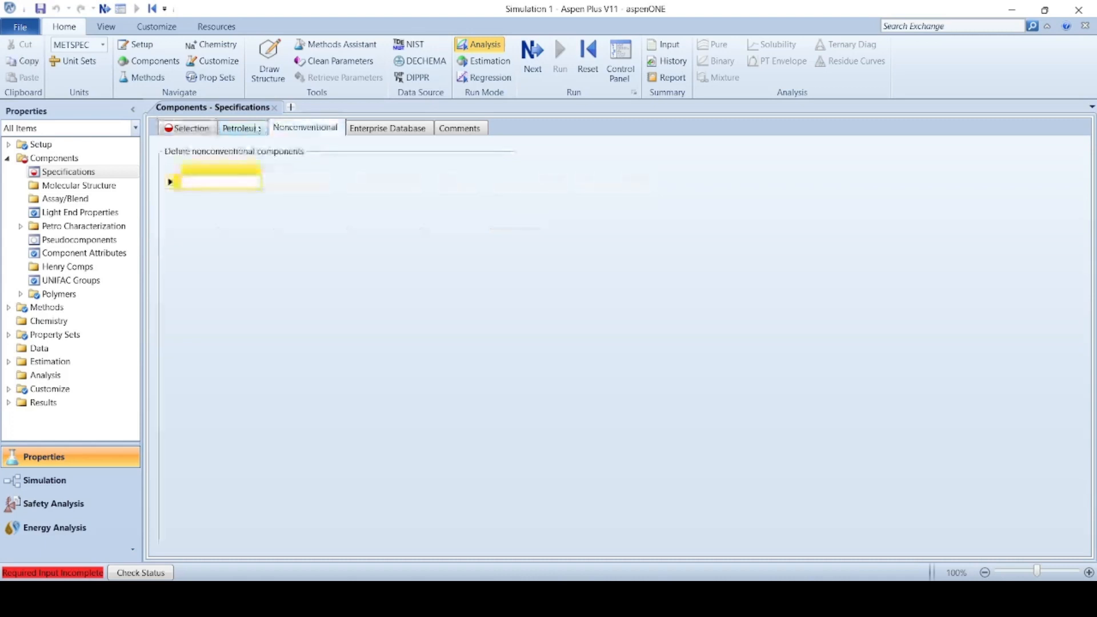
{"action": "left_click", "coordinate": [251, 128]}
{"action": "left_click", "coordinate": [195, 129]}
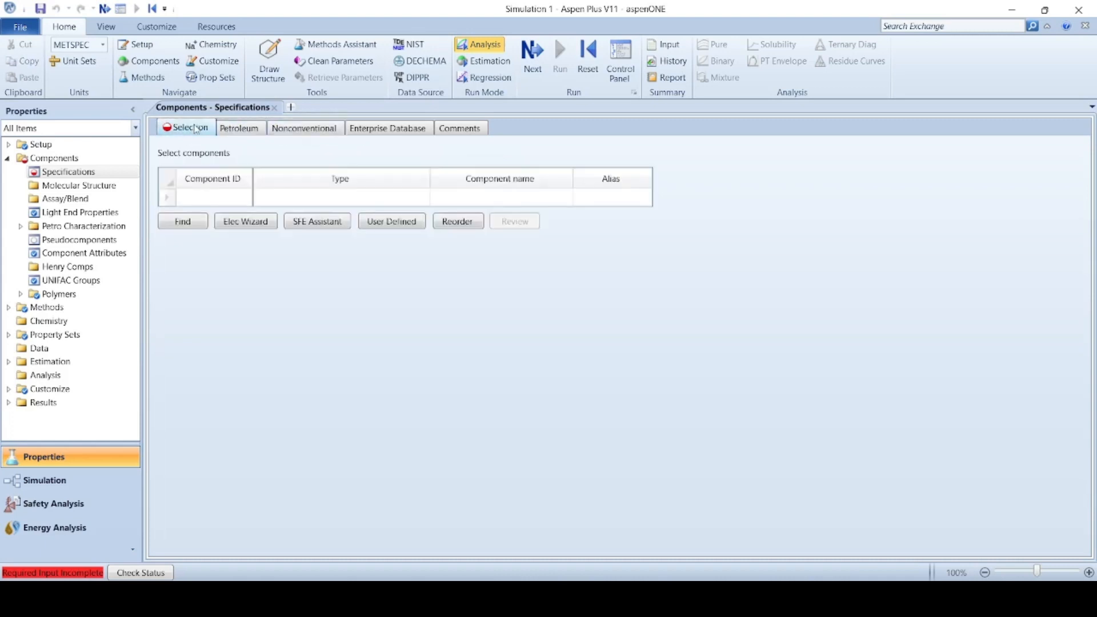
{"action": "left_click", "coordinate": [239, 129]}
{"action": "left_click", "coordinate": [278, 130]}
{"action": "left_click", "coordinate": [260, 130]}
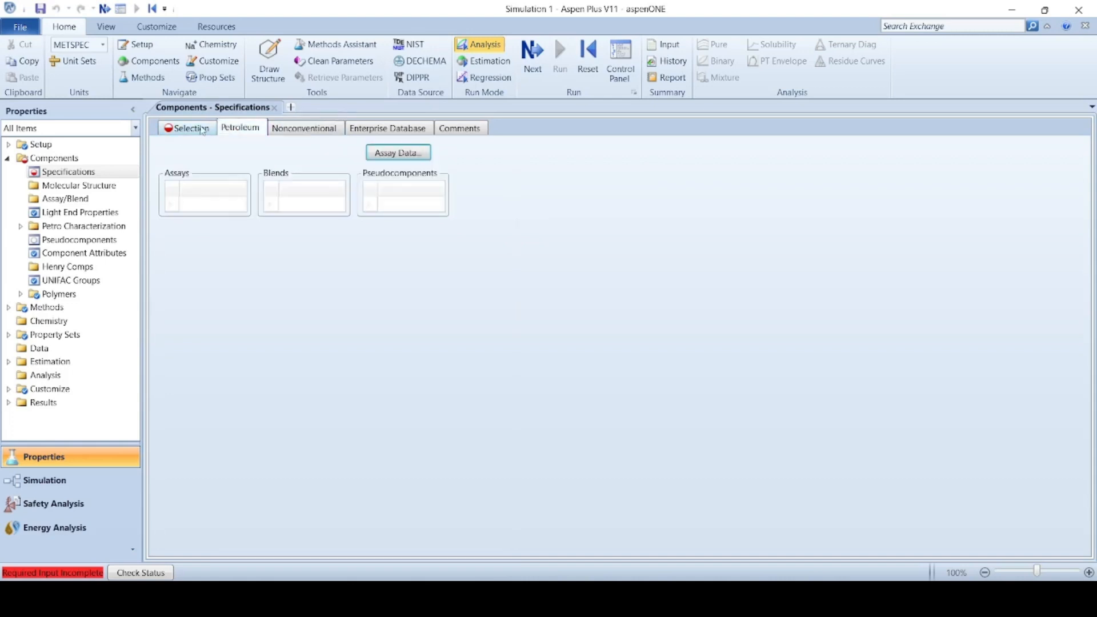
{"action": "left_click", "coordinate": [203, 130]}
{"action": "left_click", "coordinate": [231, 130]}
{"action": "left_click", "coordinate": [303, 130]}
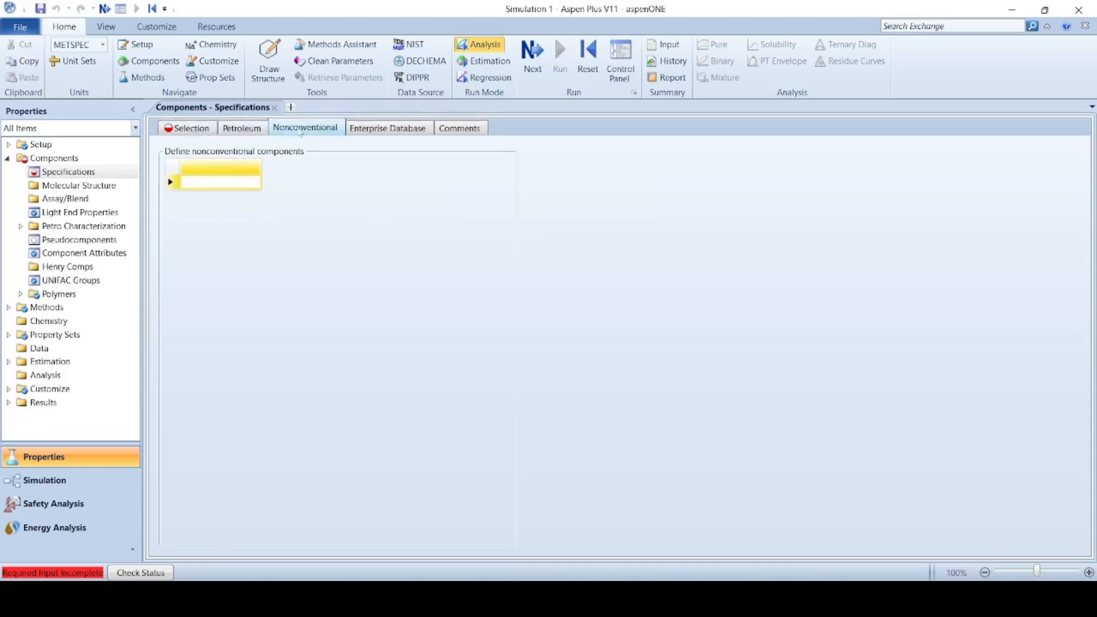
{"action": "left_click", "coordinate": [242, 131]}
{"action": "left_click", "coordinate": [195, 129]}
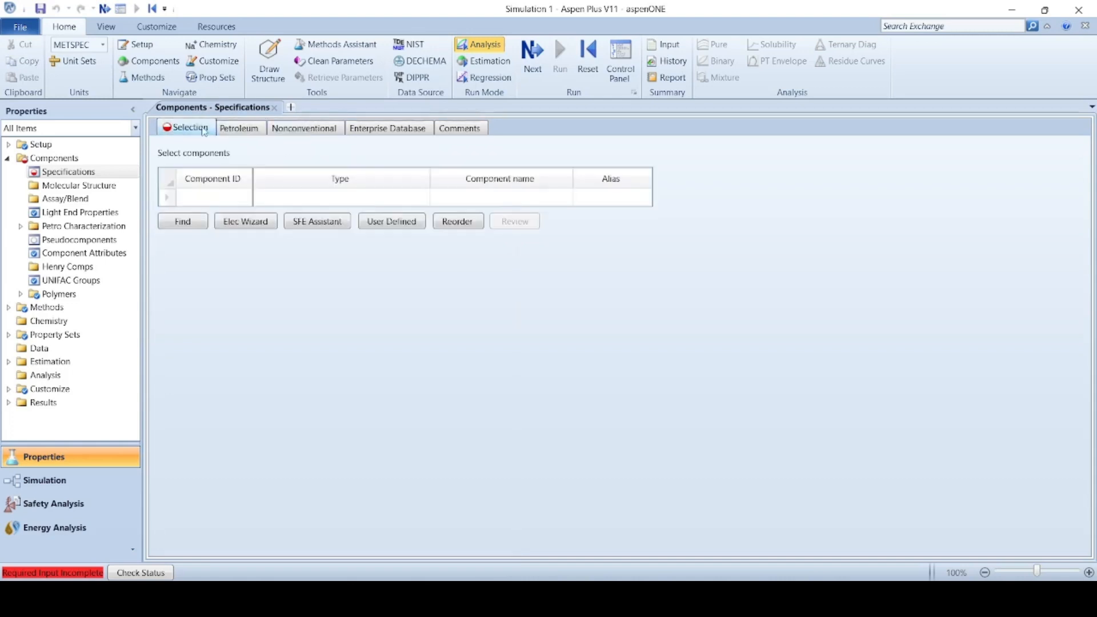
{"action": "left_click", "coordinate": [240, 130]}
{"action": "left_click", "coordinate": [319, 131]}
{"action": "left_click", "coordinate": [244, 132]}
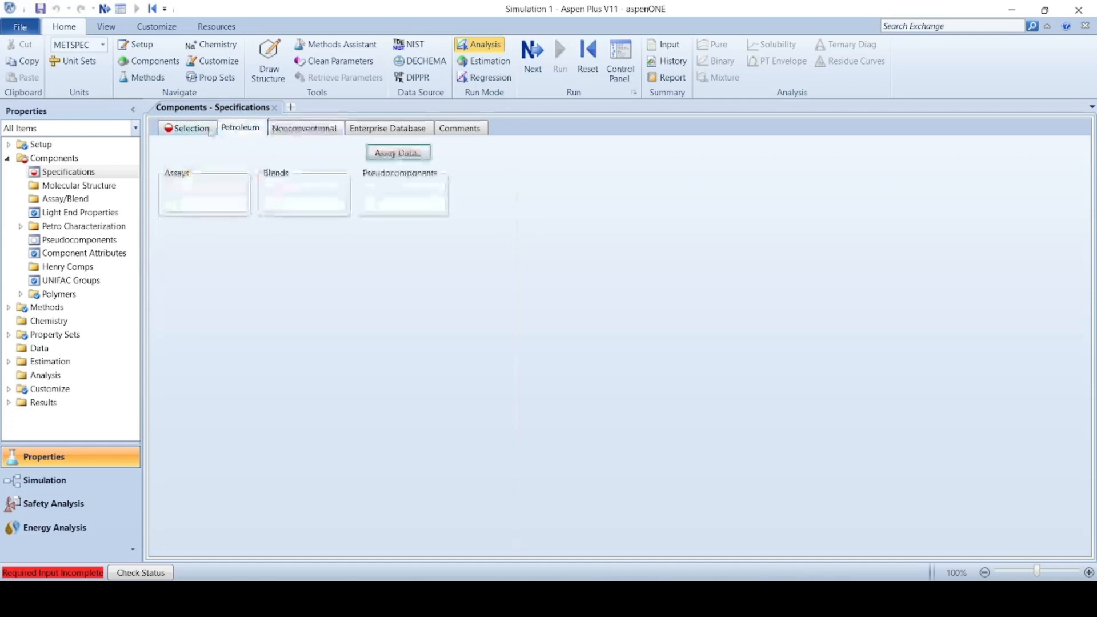
{"action": "left_click", "coordinate": [208, 130]}
{"action": "left_click", "coordinate": [256, 131]}
{"action": "left_click", "coordinate": [297, 131]}
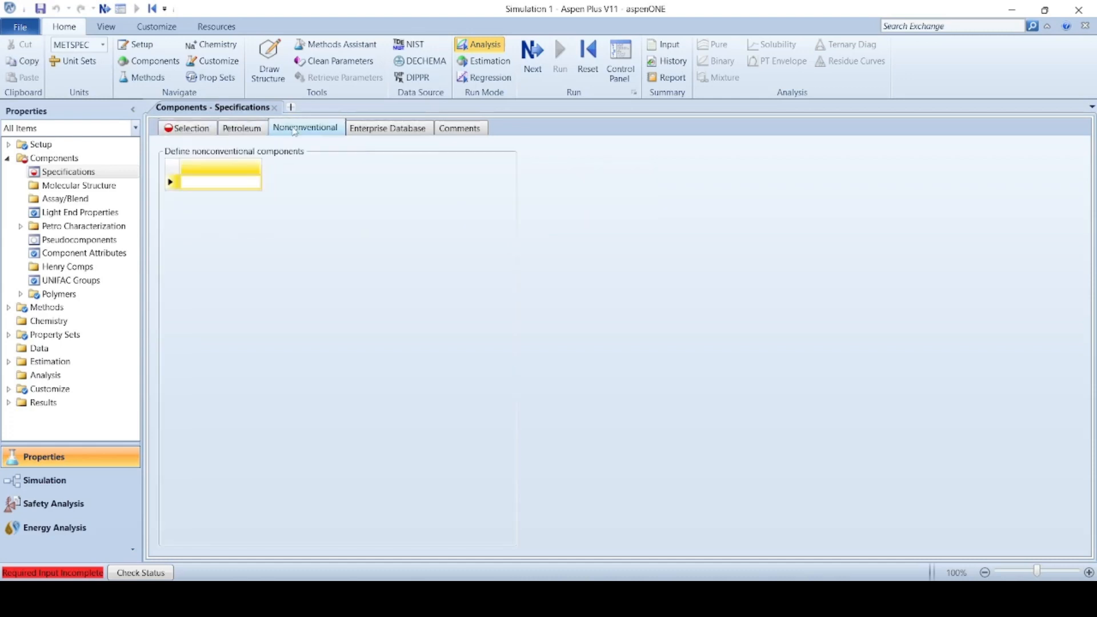
{"action": "left_click", "coordinate": [350, 132]}
Step: Add WATER as a component in the component selection table
{"action": "left_click", "coordinate": [186, 130]}
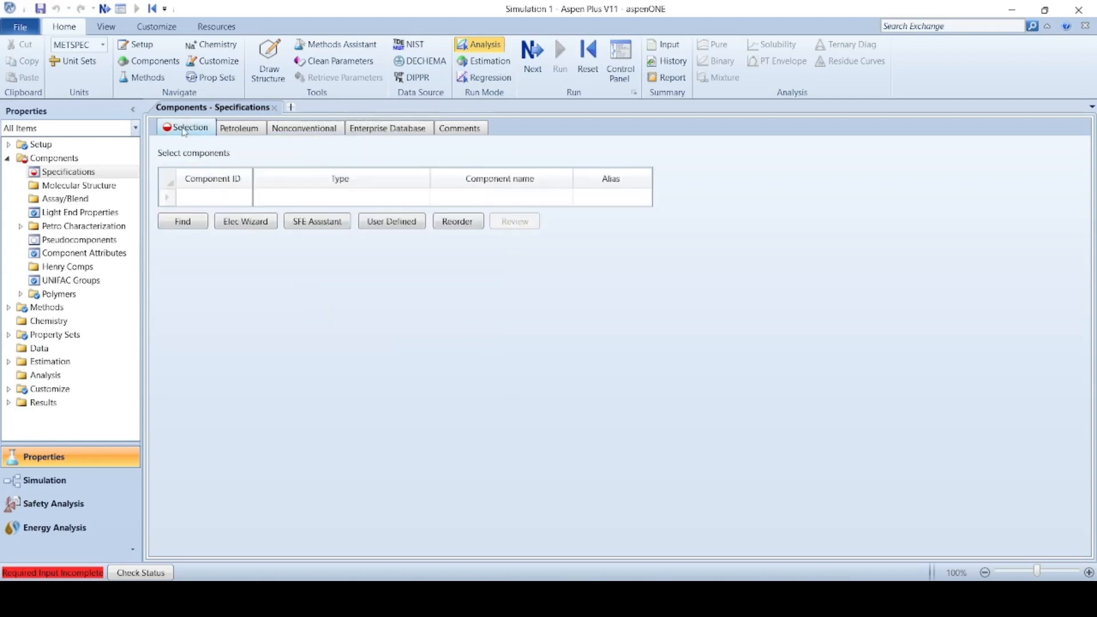
{"action": "left_click", "coordinate": [211, 197]}
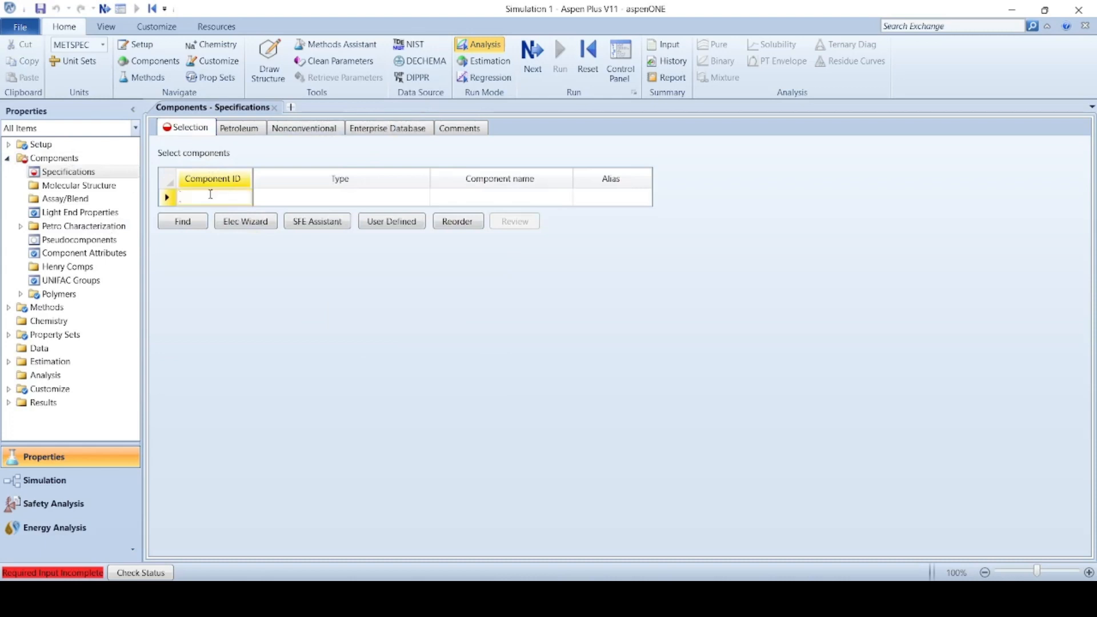
{"action": "type", "text": "WATER"}
{"action": "key", "text": "Return"}
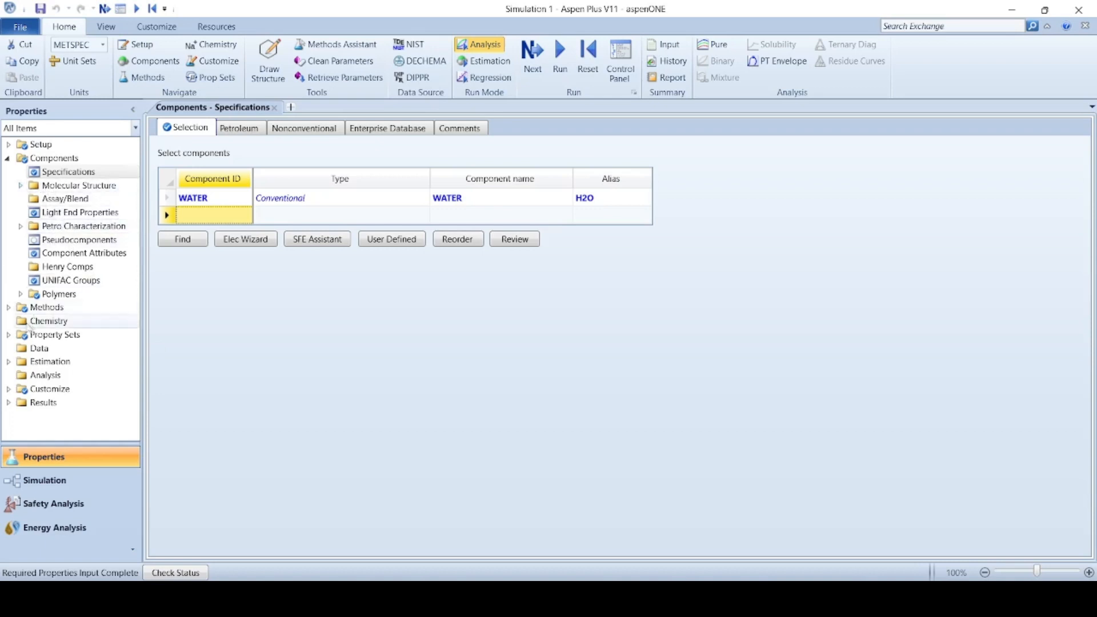
Step: Set both the global property method and the free-water method to STEAMNBS
{"action": "left_click", "coordinate": [8, 307]}
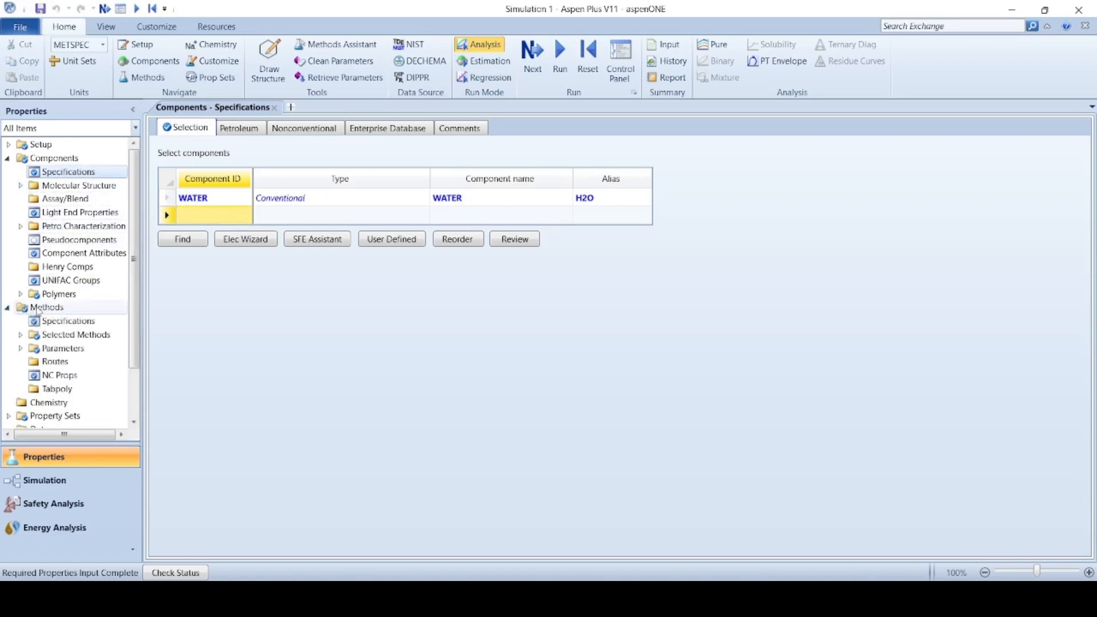
{"action": "left_click", "coordinate": [47, 308]}
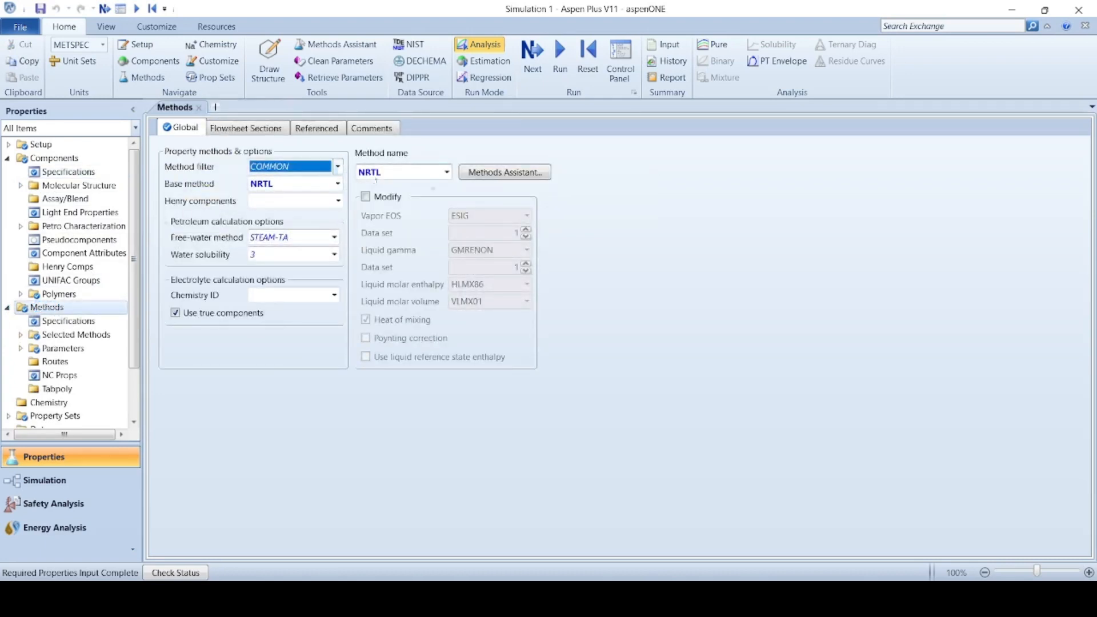
{"action": "left_click", "coordinate": [446, 172]}
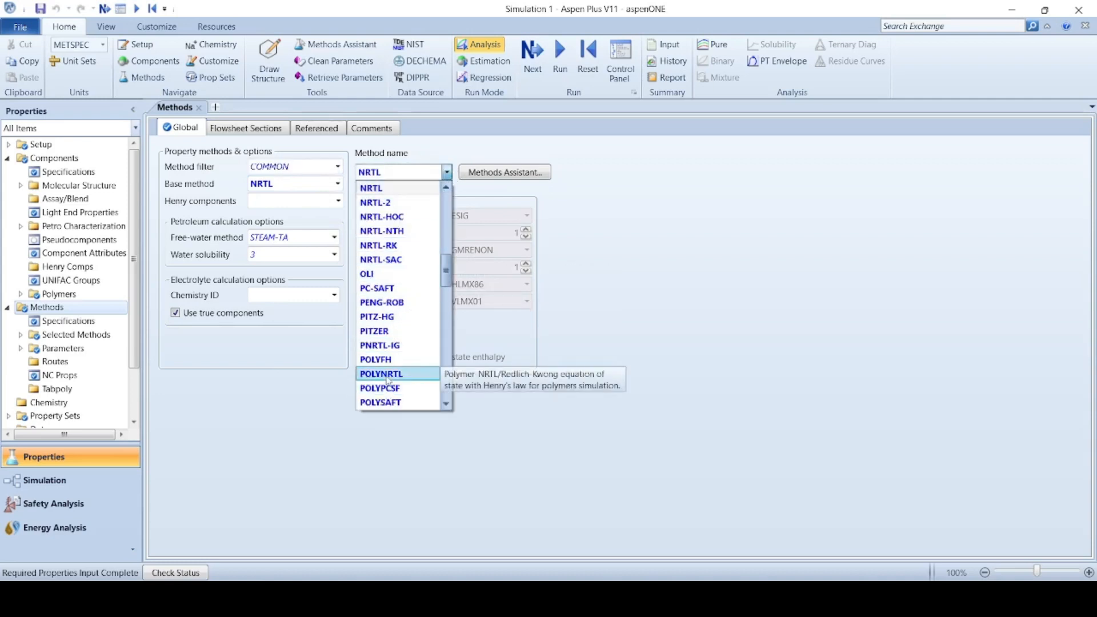
{"action": "scroll", "coordinate": [389, 382], "scroll_direction": "down", "scroll_amount": 2}
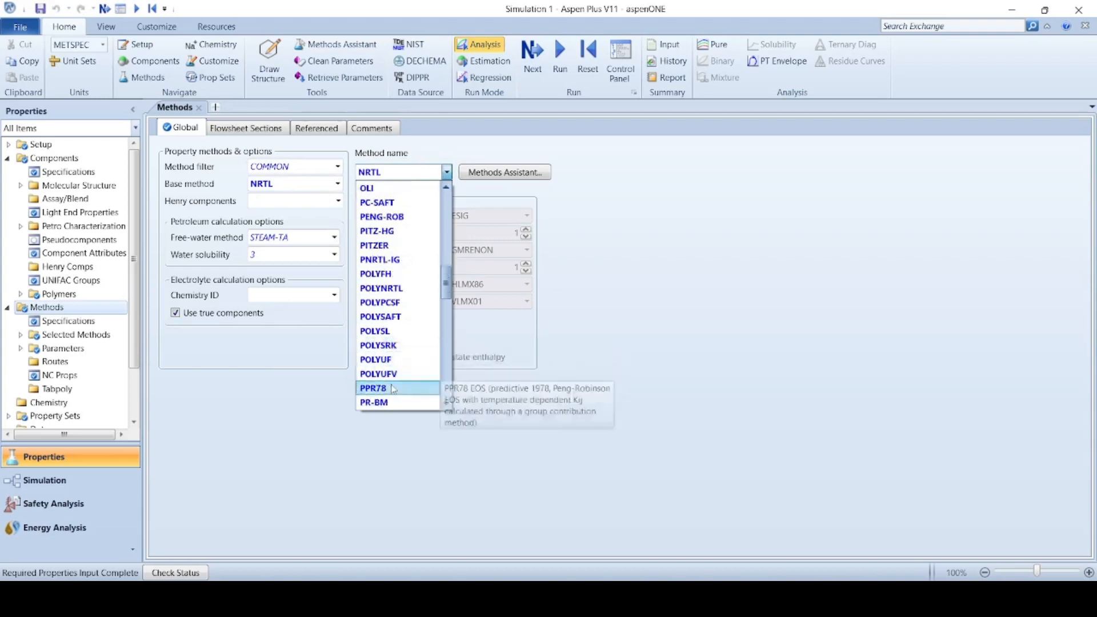
{"action": "scroll", "coordinate": [393, 388], "scroll_direction": "up", "scroll_amount": 4}
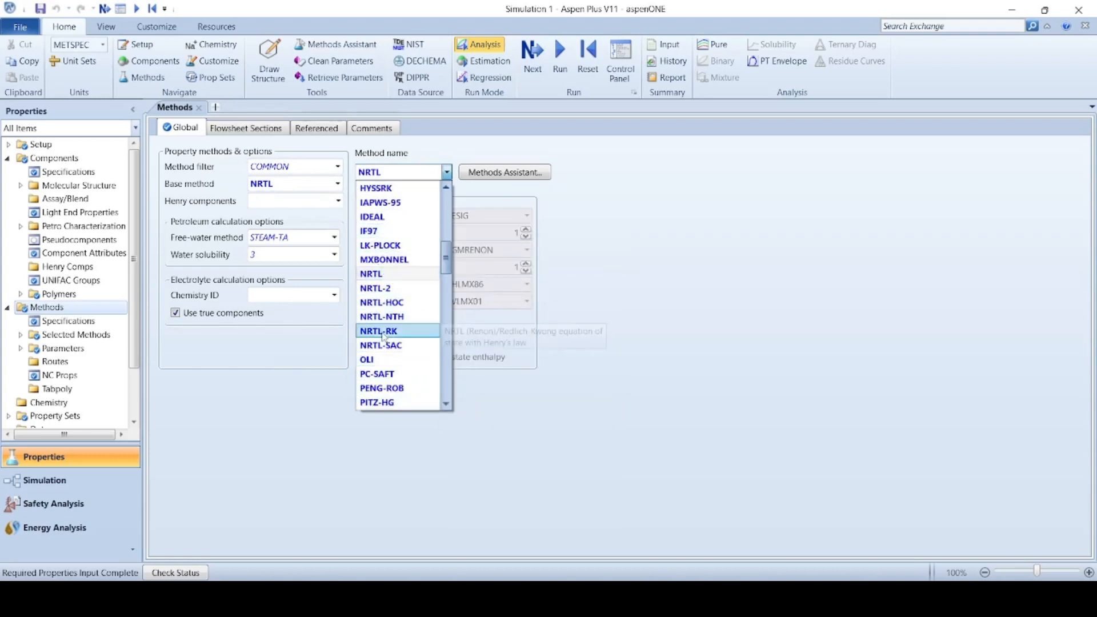
{"action": "scroll", "coordinate": [383, 337], "scroll_direction": "down", "scroll_amount": 5}
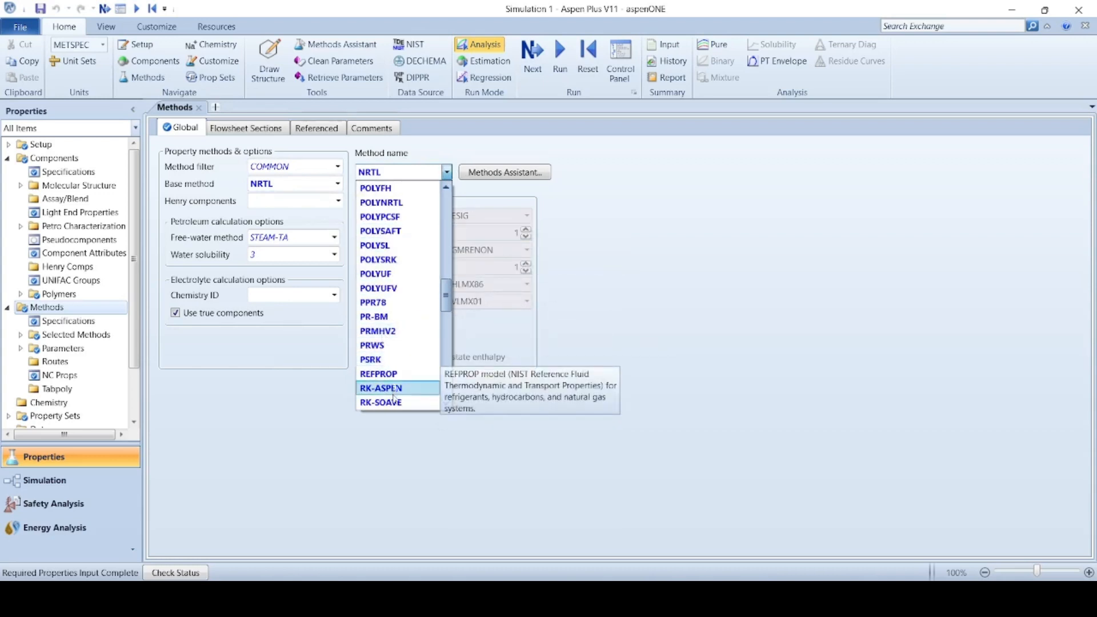
{"action": "scroll", "coordinate": [394, 399], "scroll_direction": "up", "scroll_amount": 7}
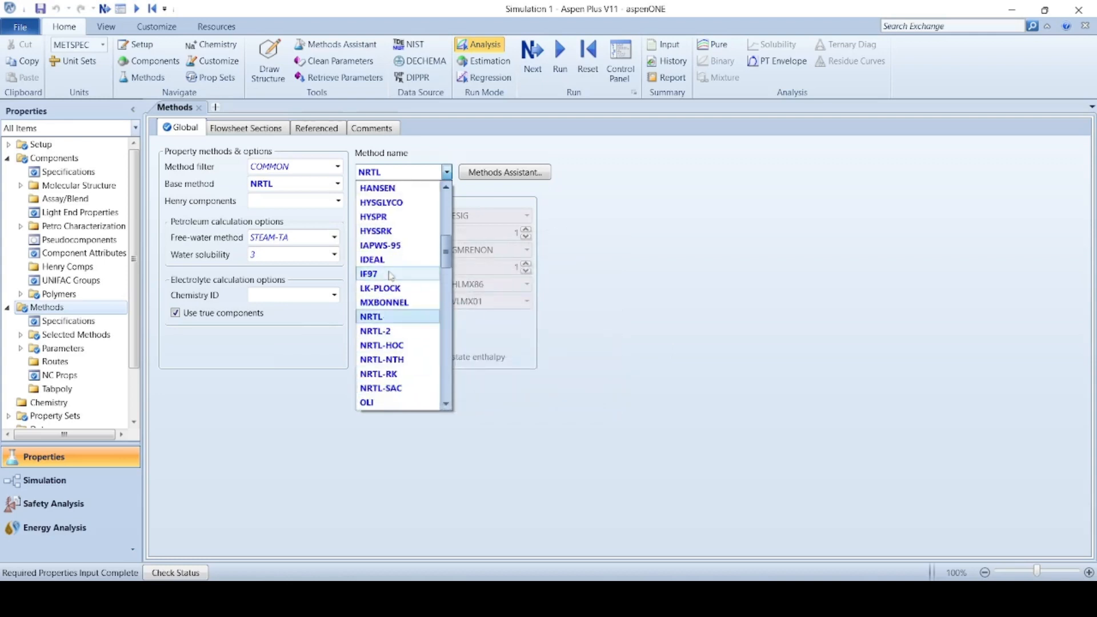
{"action": "scroll", "coordinate": [391, 276], "scroll_direction": "up", "scroll_amount": 2}
{"action": "scroll", "coordinate": [386, 303], "scroll_direction": "up", "scroll_amount": 2}
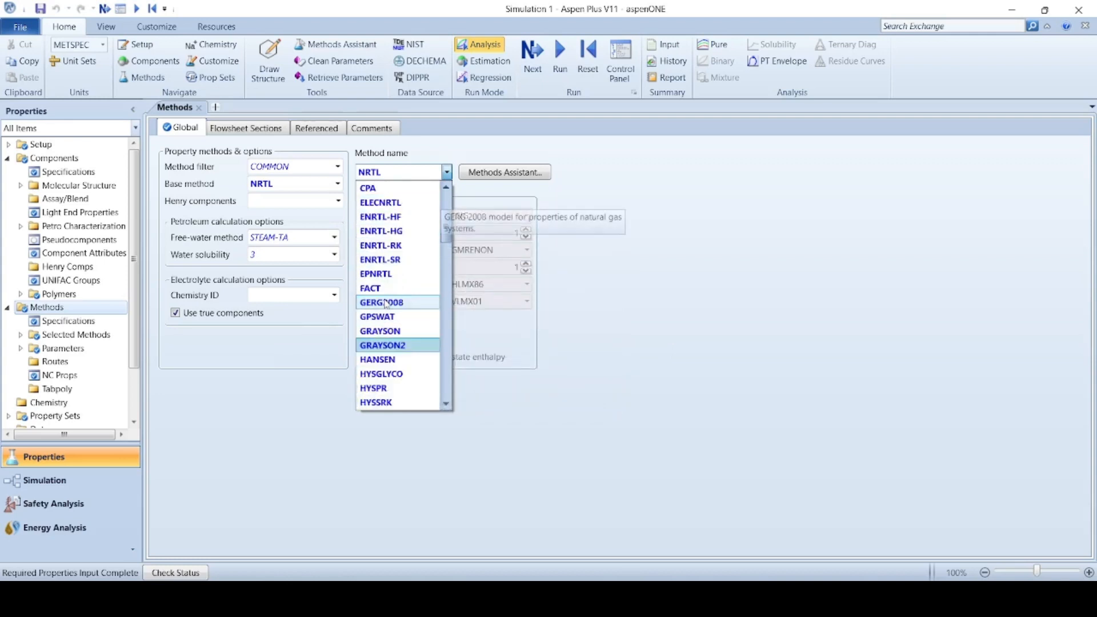
{"action": "scroll", "coordinate": [386, 303], "scroll_direction": "up", "scroll_amount": 3}
{"action": "scroll", "coordinate": [386, 331], "scroll_direction": "down", "scroll_amount": 3}
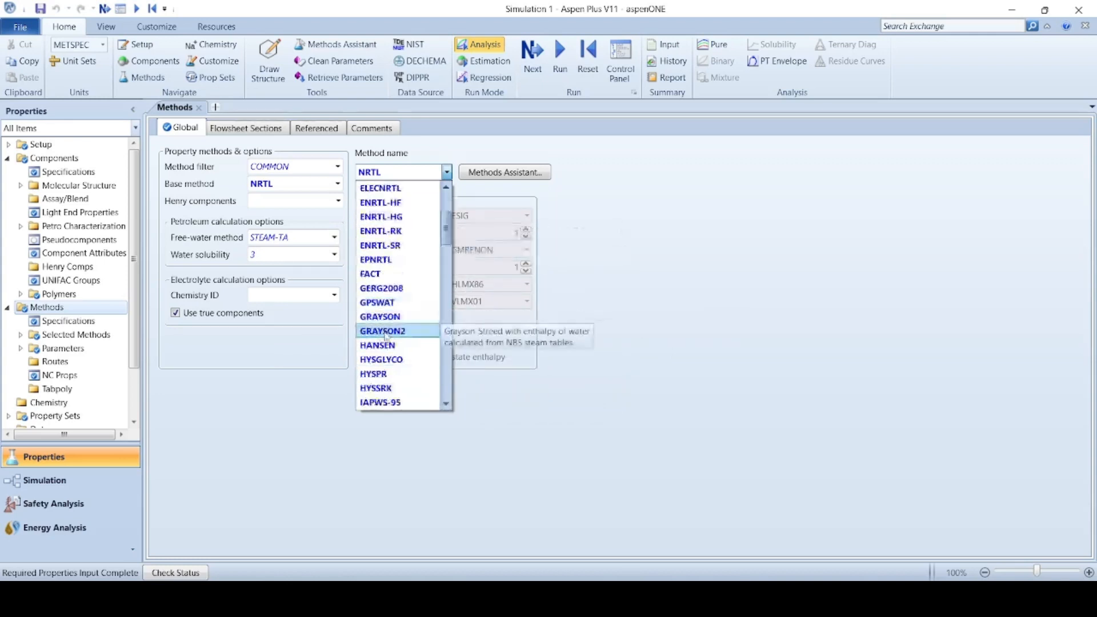
{"action": "scroll", "coordinate": [386, 337], "scroll_direction": "down", "scroll_amount": 9}
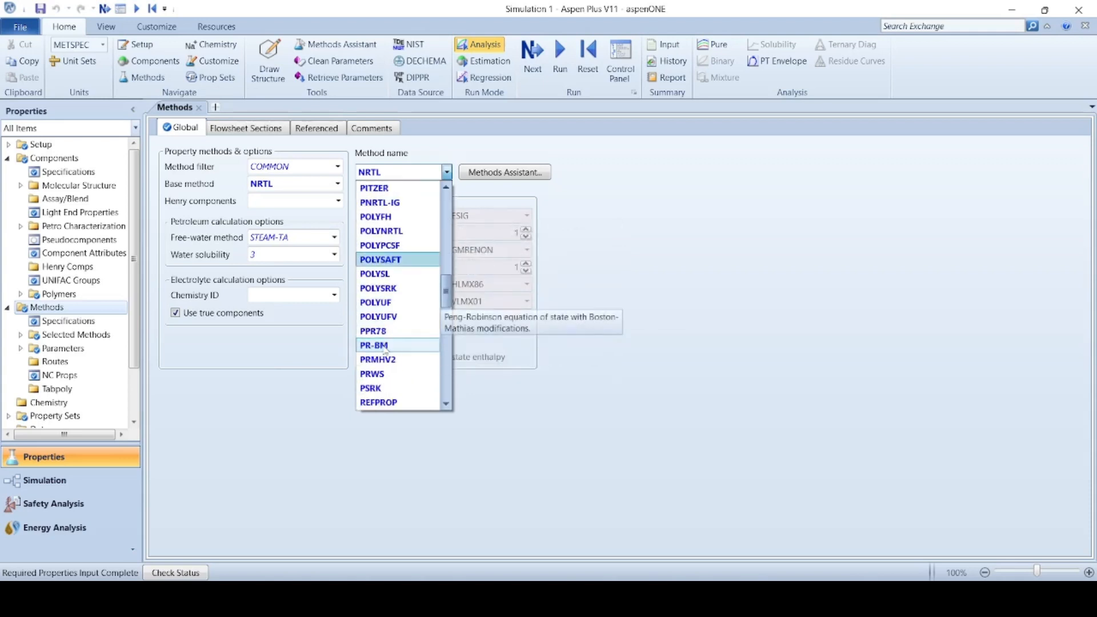
{"action": "scroll", "coordinate": [385, 349], "scroll_direction": "down", "scroll_amount": 5}
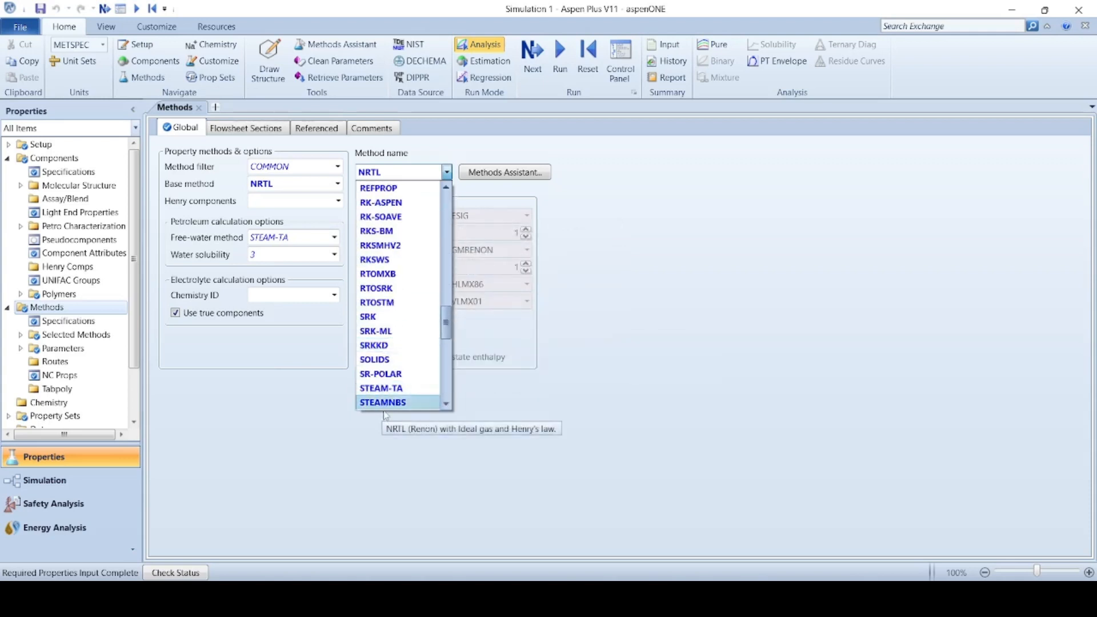
{"action": "scroll", "coordinate": [386, 402], "scroll_direction": "down", "scroll_amount": 1}
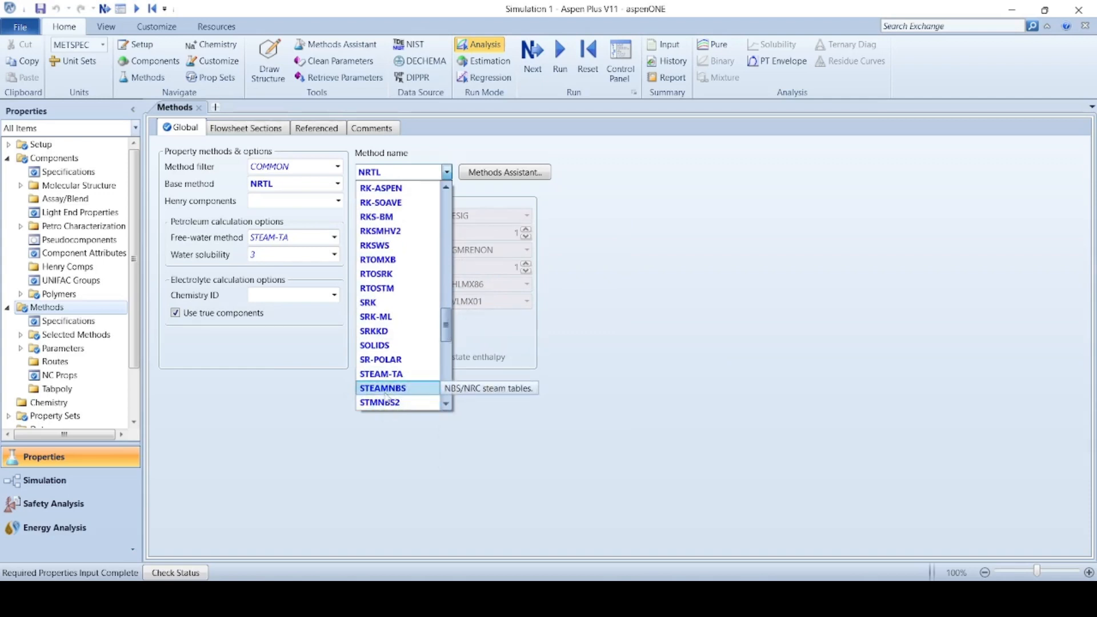
{"action": "left_click", "coordinate": [386, 394]}
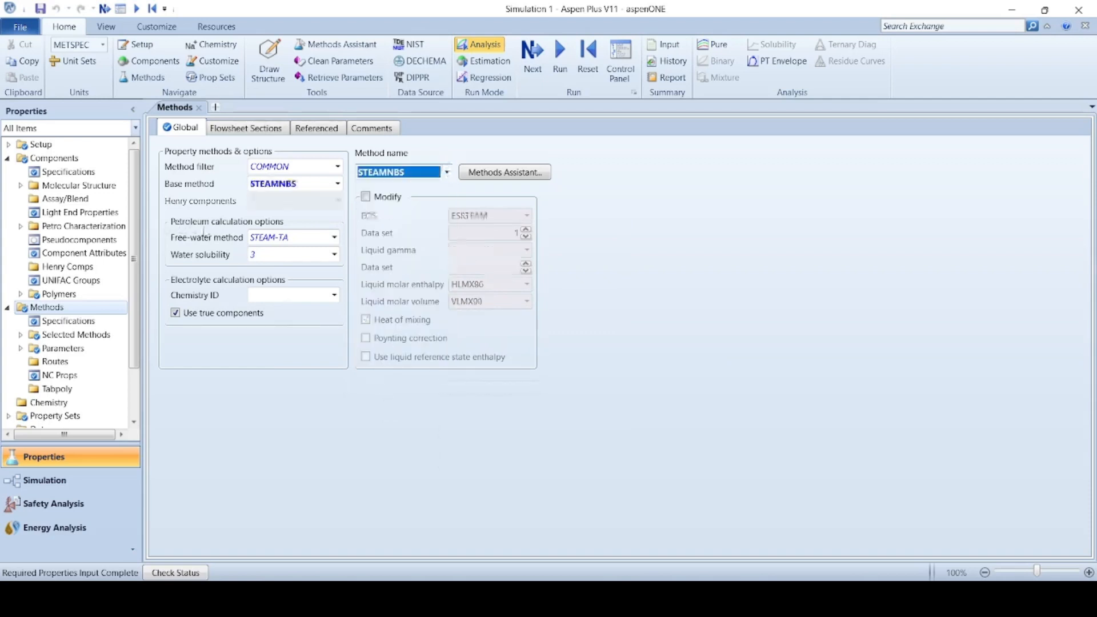
{"action": "left_click", "coordinate": [335, 239]}
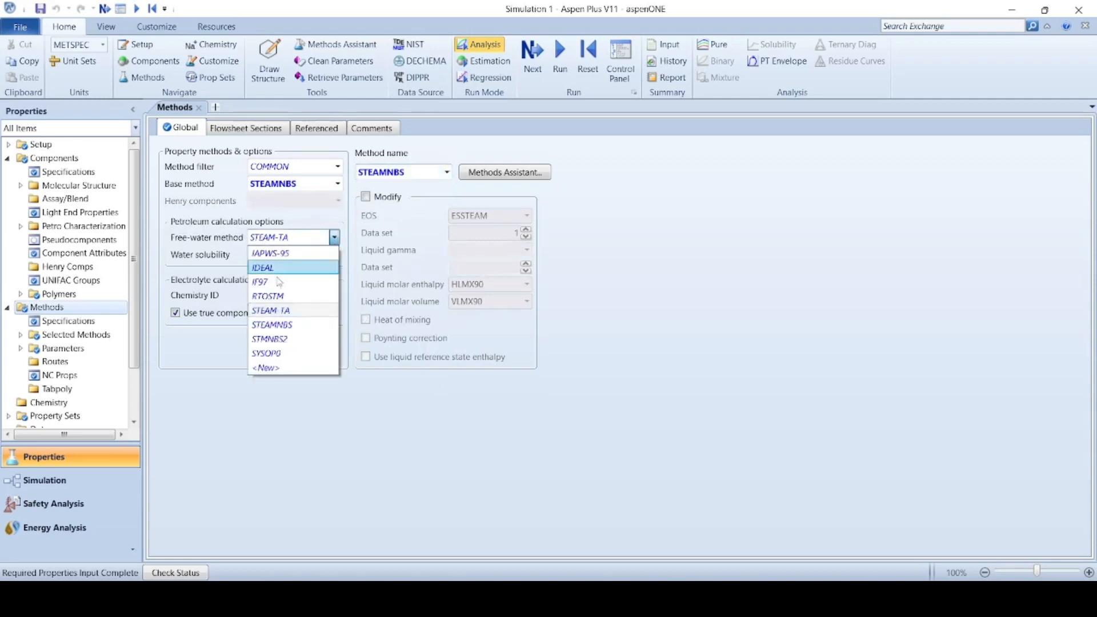
{"action": "left_click", "coordinate": [278, 324]}
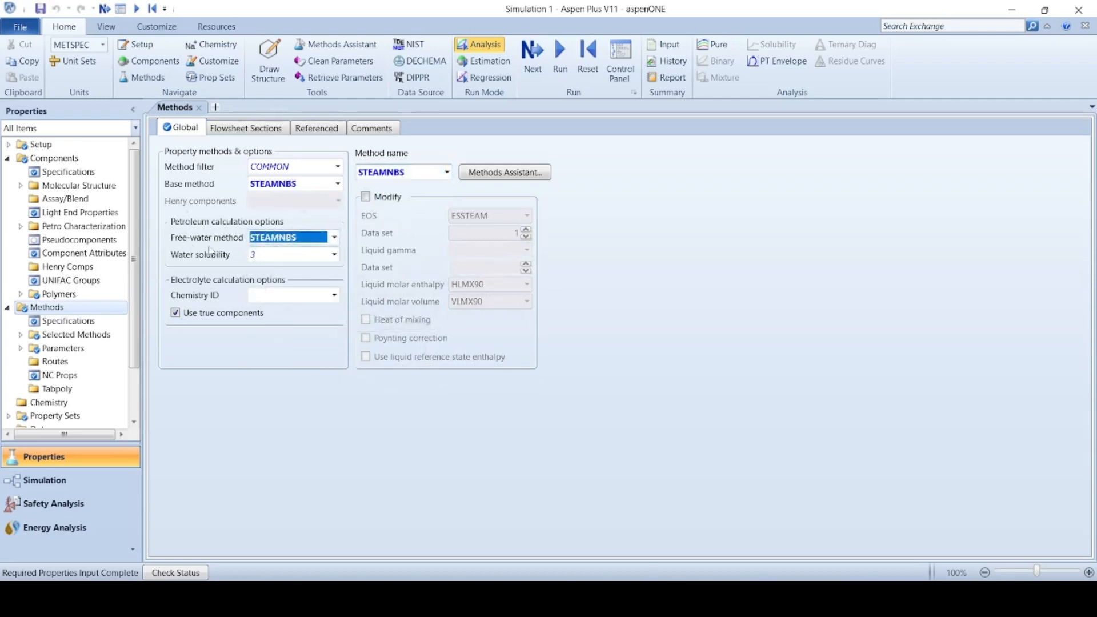
Step: Complete the properties input by choosing to go to the Simulation environment
{"action": "left_click", "coordinate": [533, 57]}
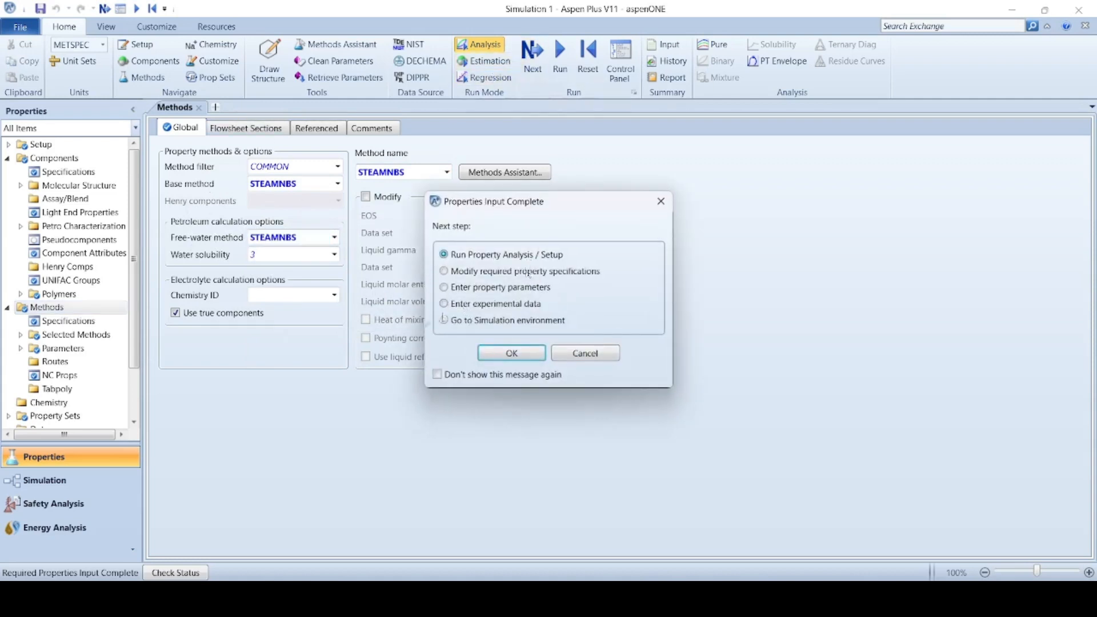
{"action": "left_click", "coordinate": [443, 320]}
{"action": "left_click", "coordinate": [508, 353]}
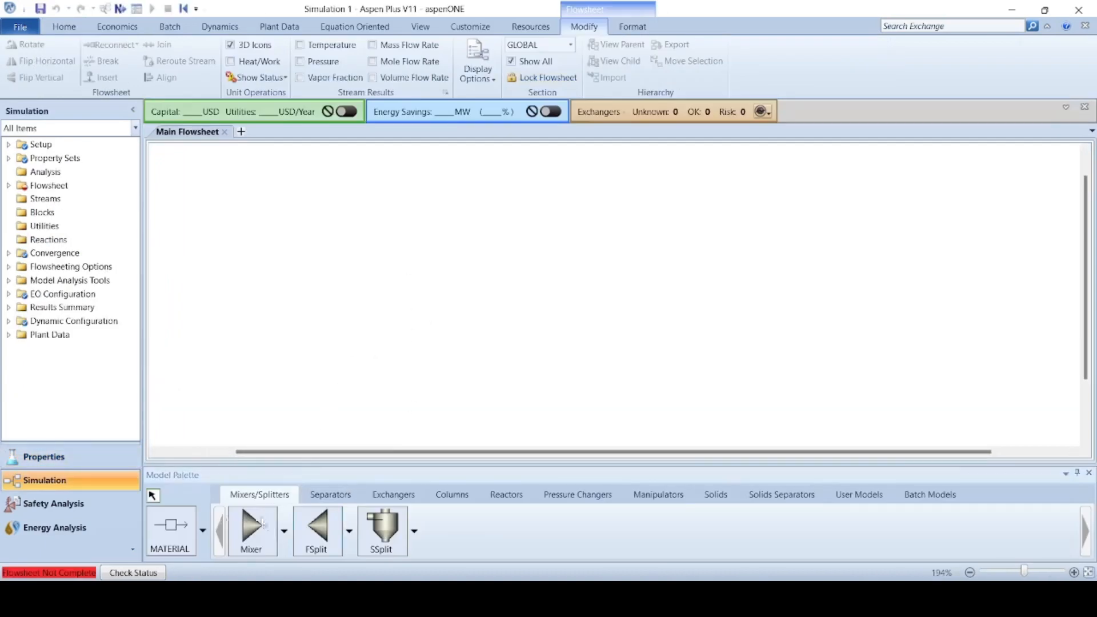
Step: Place two tank-shaped Mixer blocks on the flowsheet, one near each end, leaving room between them
{"action": "left_click", "coordinate": [284, 531]}
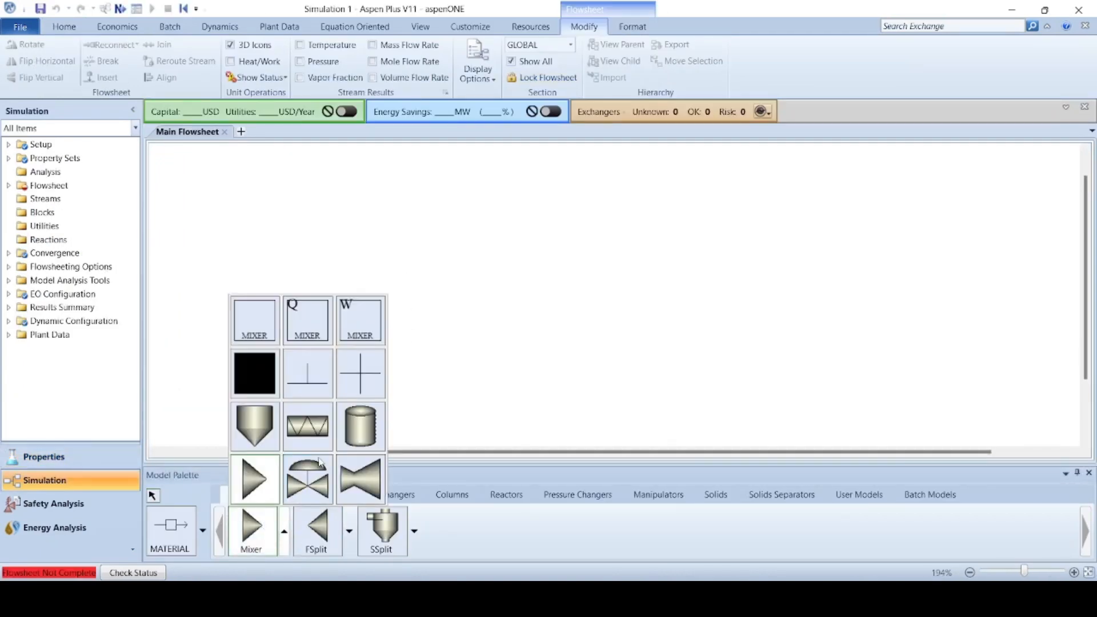
{"action": "left_click", "coordinate": [359, 432]}
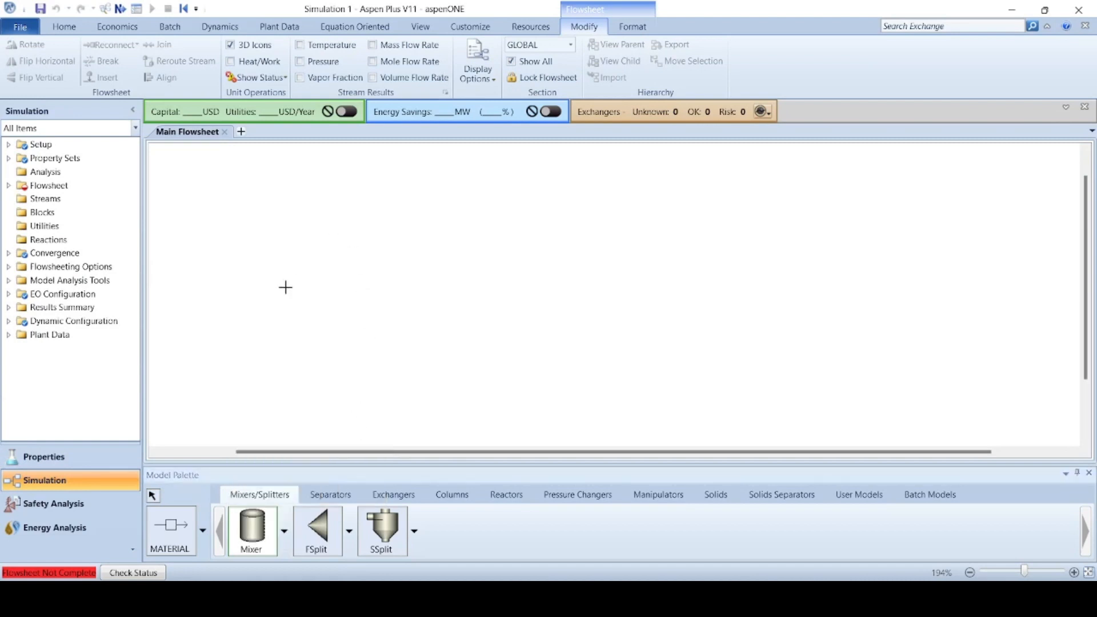
{"action": "left_click", "coordinate": [340, 273]}
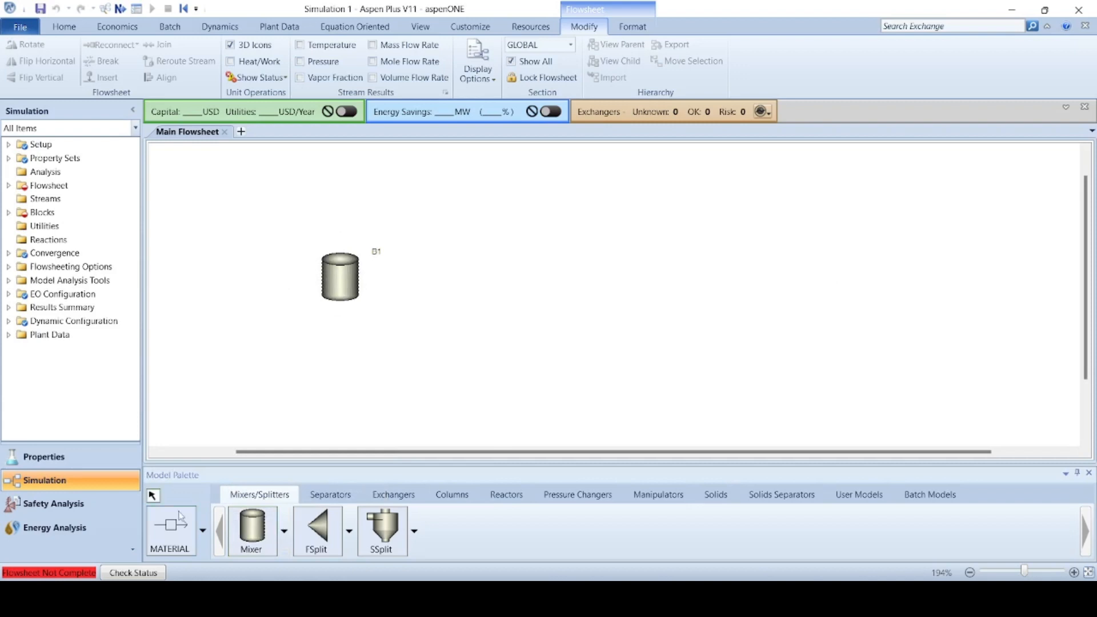
{"action": "left_click", "coordinate": [266, 537]}
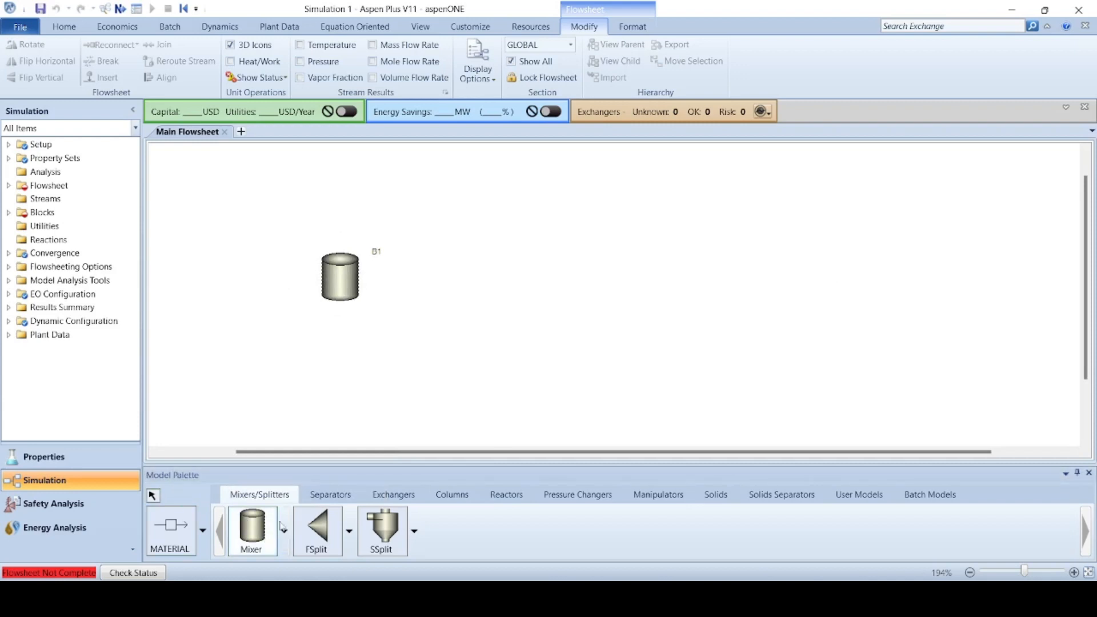
{"action": "left_click", "coordinate": [834, 287]}
{"action": "right_click", "coordinate": [243, 303]}
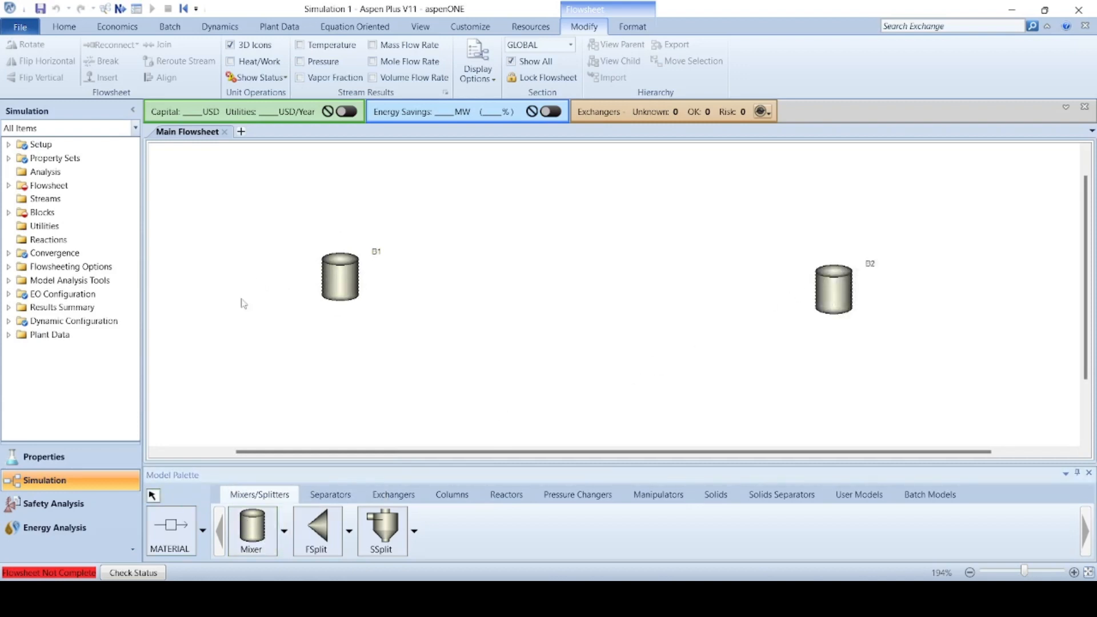
Step: Move tank block B1 down slightly so it is level with tank block B2
{"action": "left_click", "coordinate": [342, 293]}
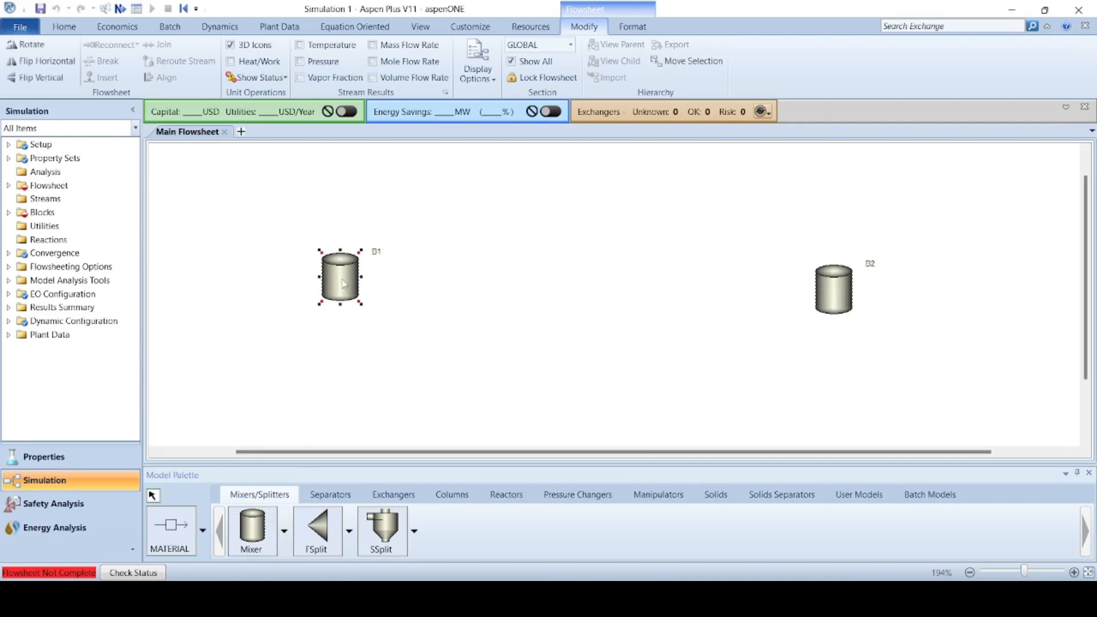
{"action": "left_click_drag", "start_coordinate": [342, 294], "coordinate": [341, 306]}
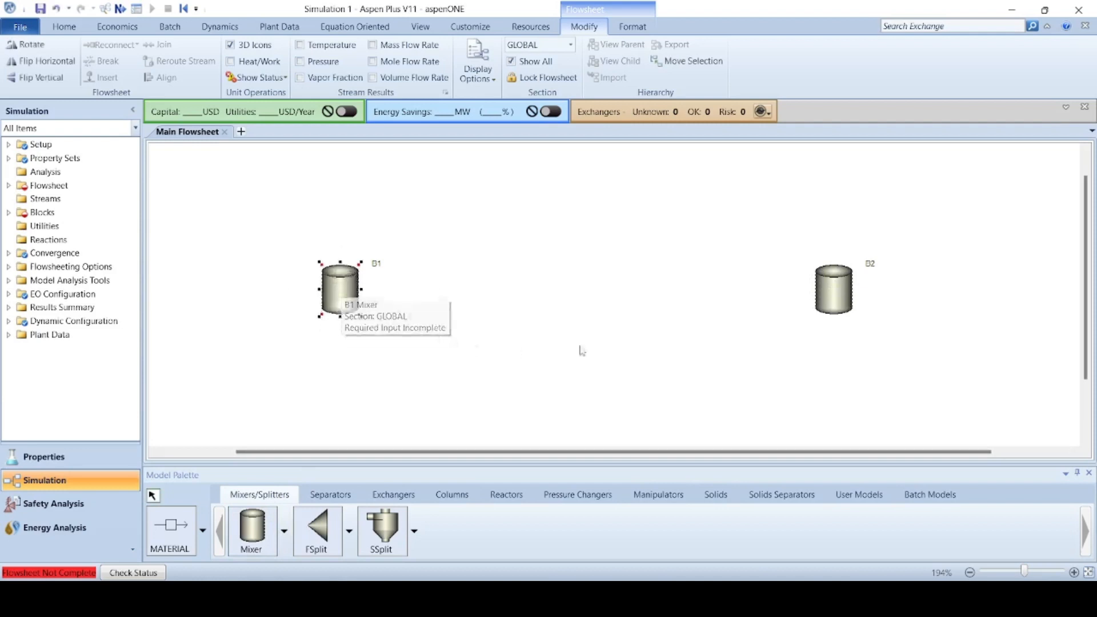
{"action": "left_click", "coordinate": [276, 295]}
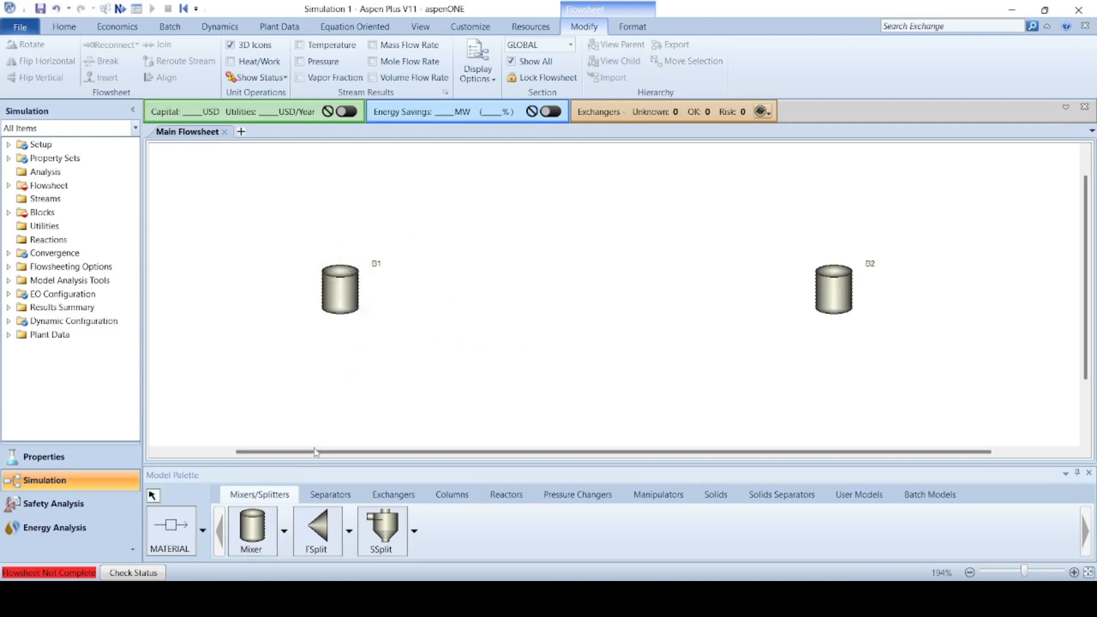
Step: Add a Pump block between the two tanks, closer to tank B1
{"action": "left_click", "coordinate": [586, 500]}
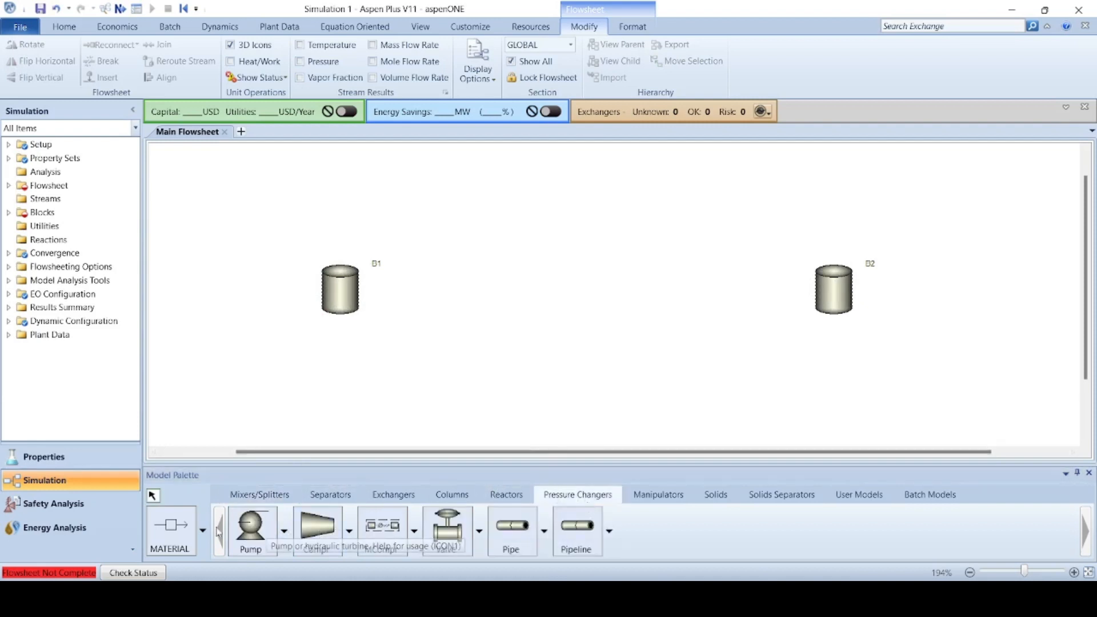
{"action": "left_click", "coordinate": [251, 526]}
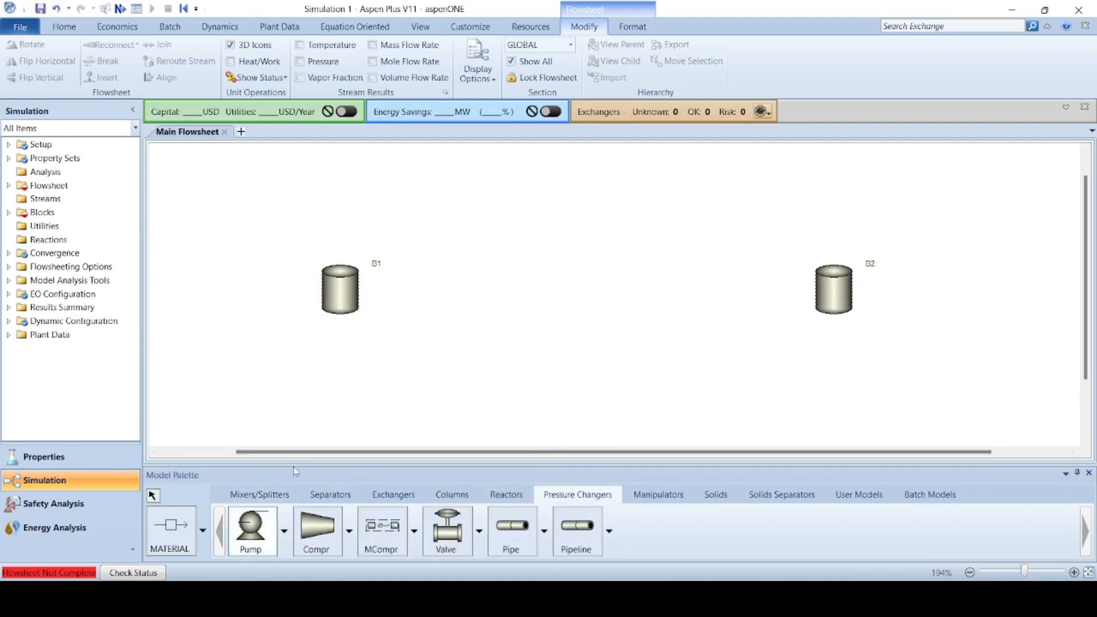
{"action": "left_click", "coordinate": [473, 295]}
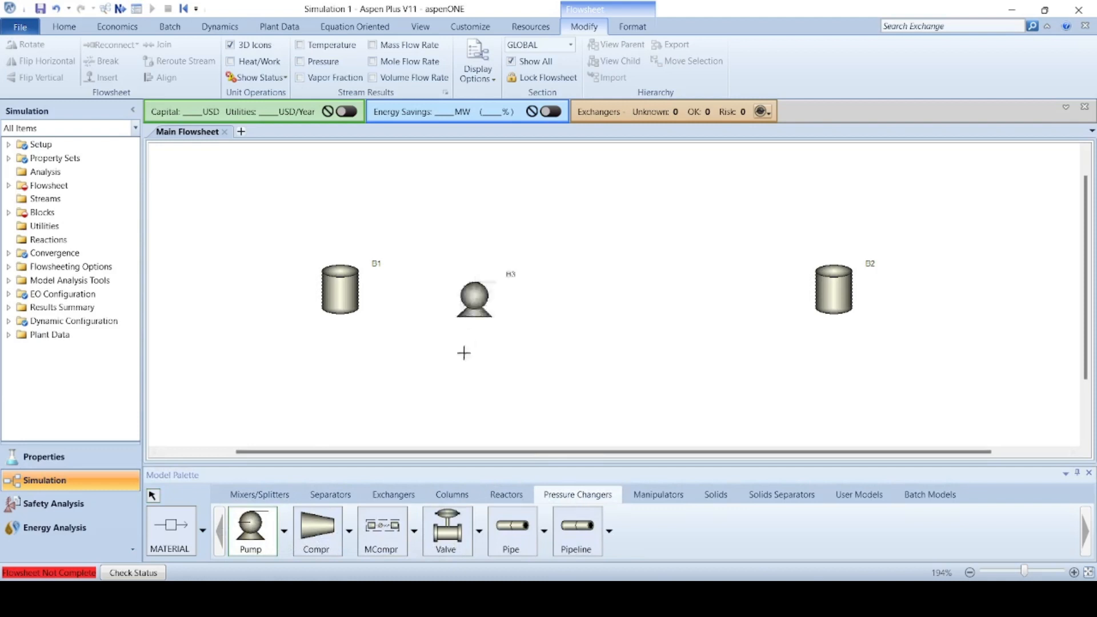
{"action": "right_click", "coordinate": [328, 438]}
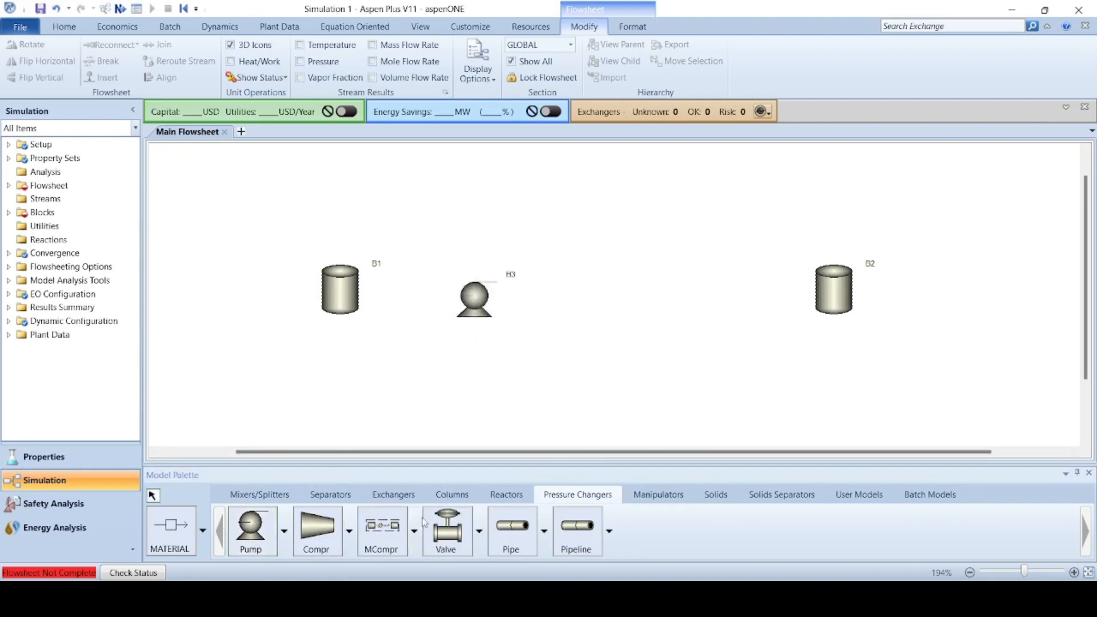
Step: Place a Valve block on each side of the pump and a Pipe block between the second valve and tank B2
{"action": "left_click", "coordinate": [444, 528]}
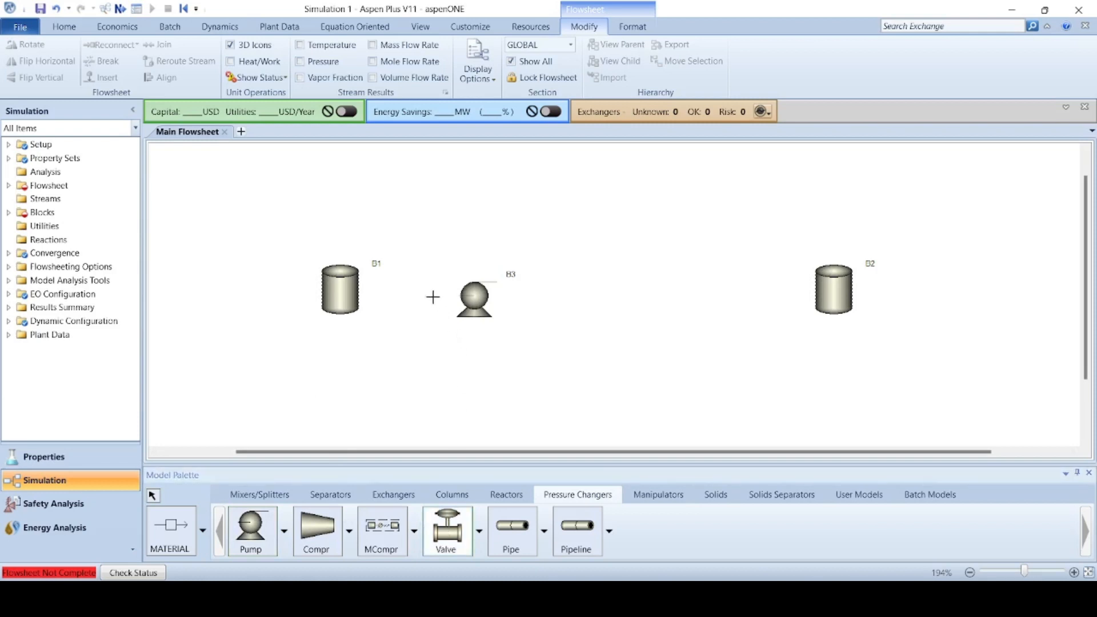
{"action": "left_click", "coordinate": [426, 296]}
{"action": "left_click", "coordinate": [537, 278]}
{"action": "left_click", "coordinate": [530, 540]}
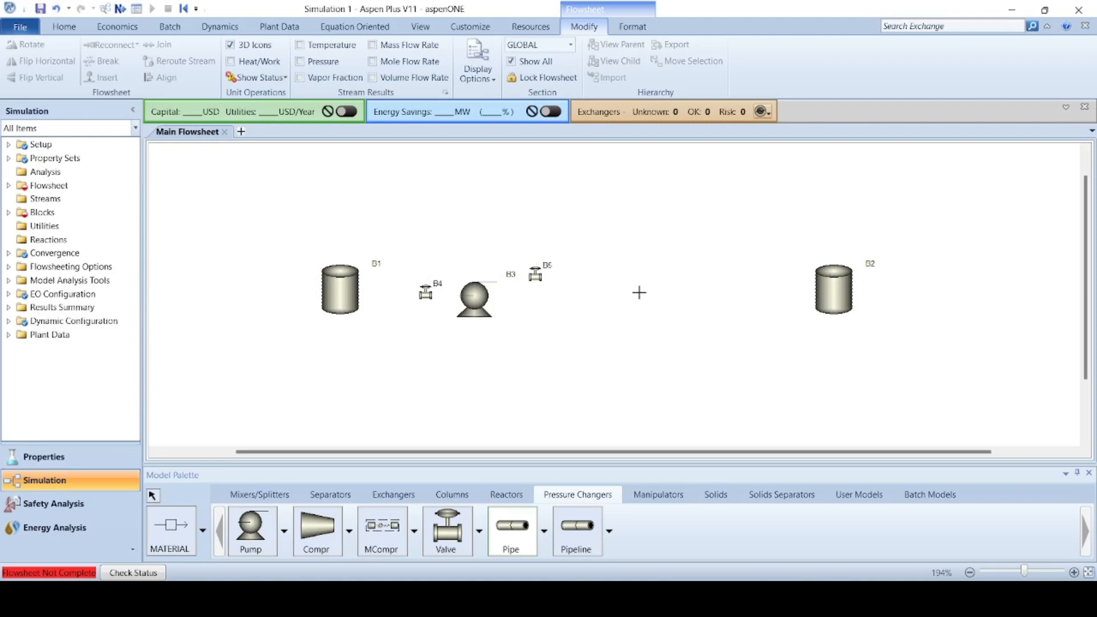
{"action": "left_click", "coordinate": [641, 293]}
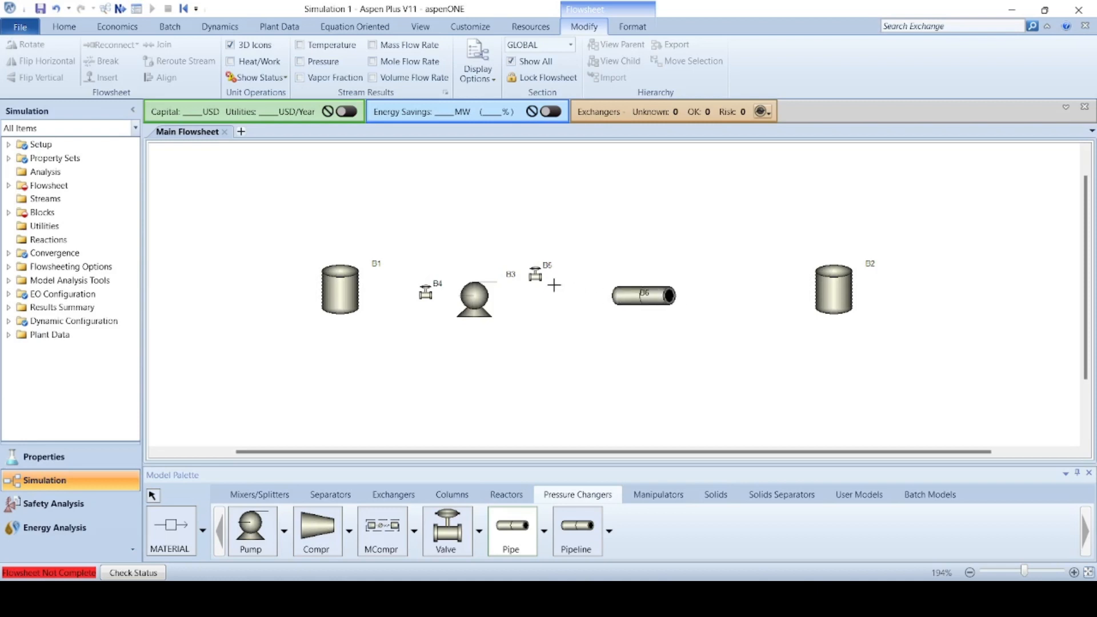
{"action": "right_click", "coordinate": [555, 304]}
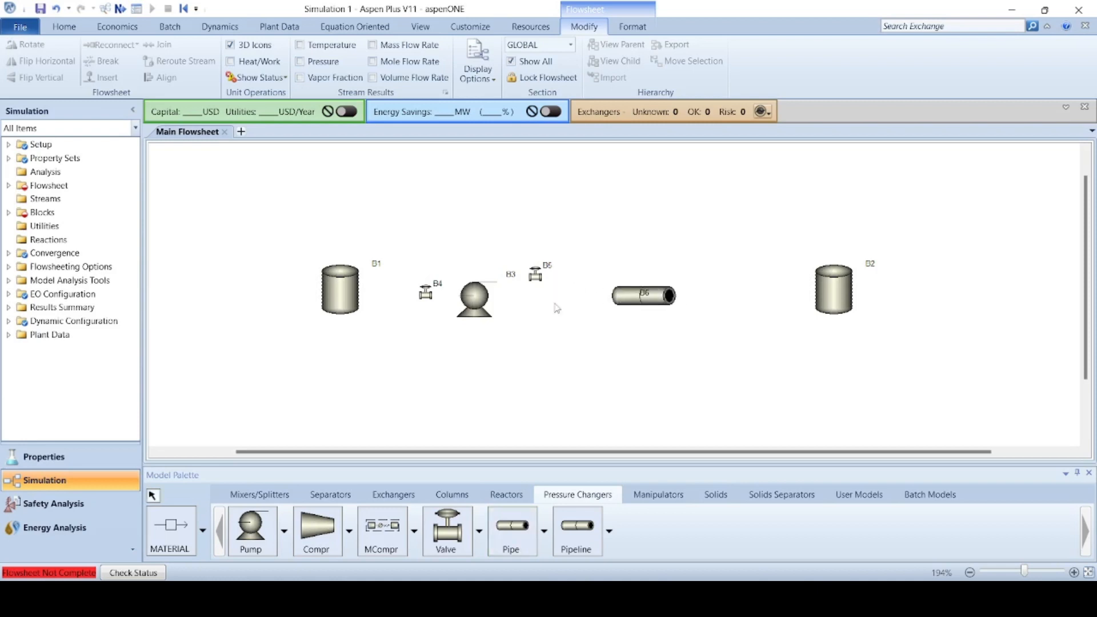
Step: Rename tank block B1 as TANK1
{"action": "left_click", "coordinate": [373, 265]}
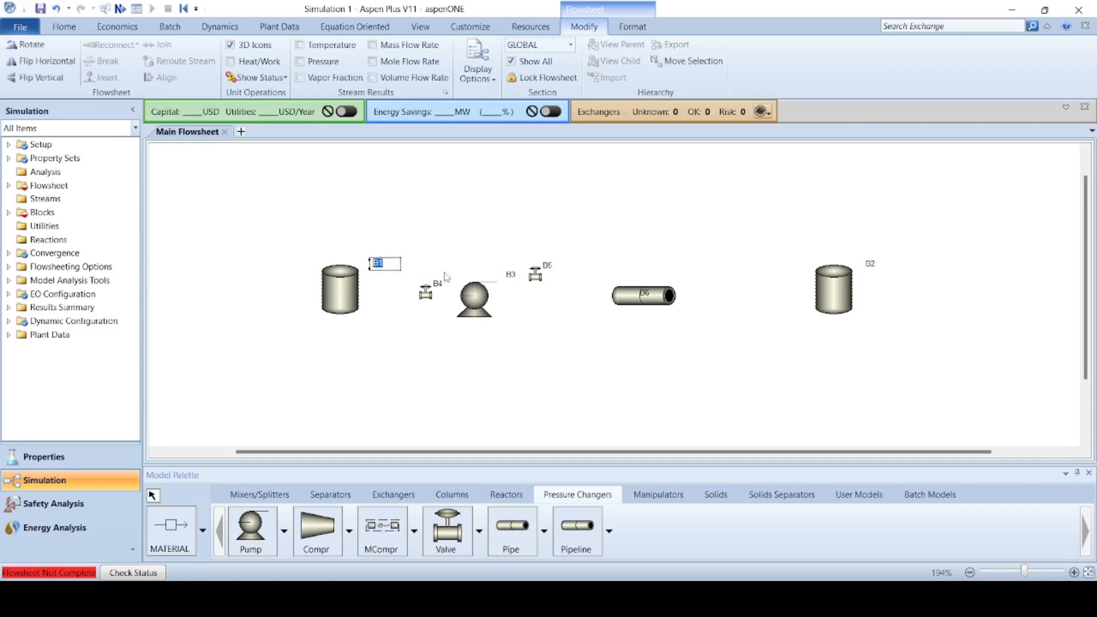
{"action": "type", "text": "TANK"}
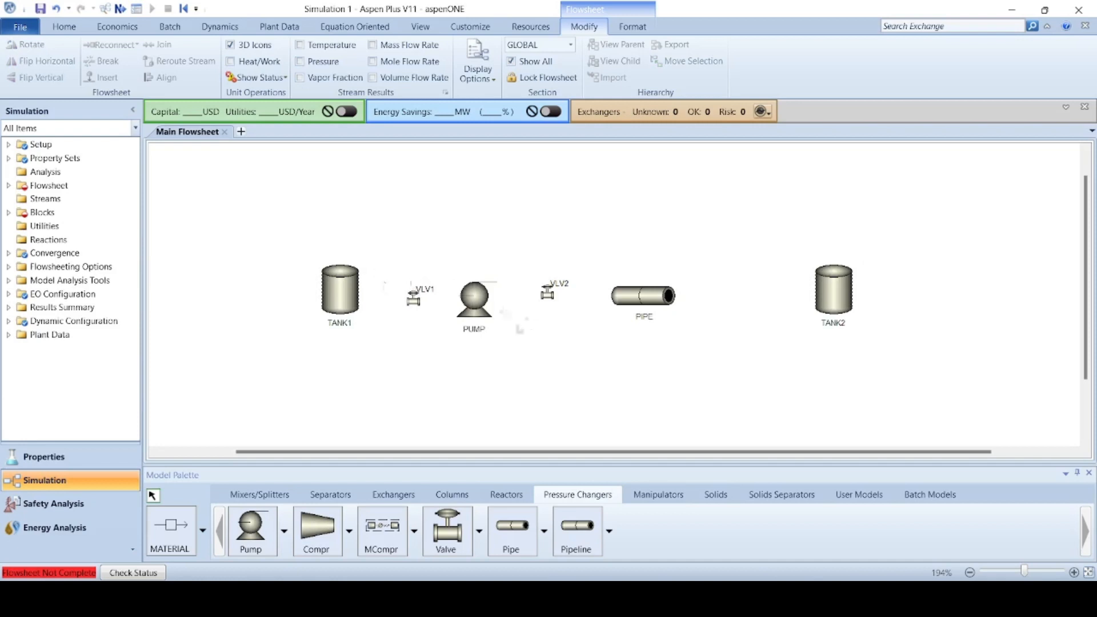
Step: Draw a material feed stream into TANK1 and connect TANK1's outlet to the VLV1 inlet
{"action": "left_click", "coordinate": [171, 528]}
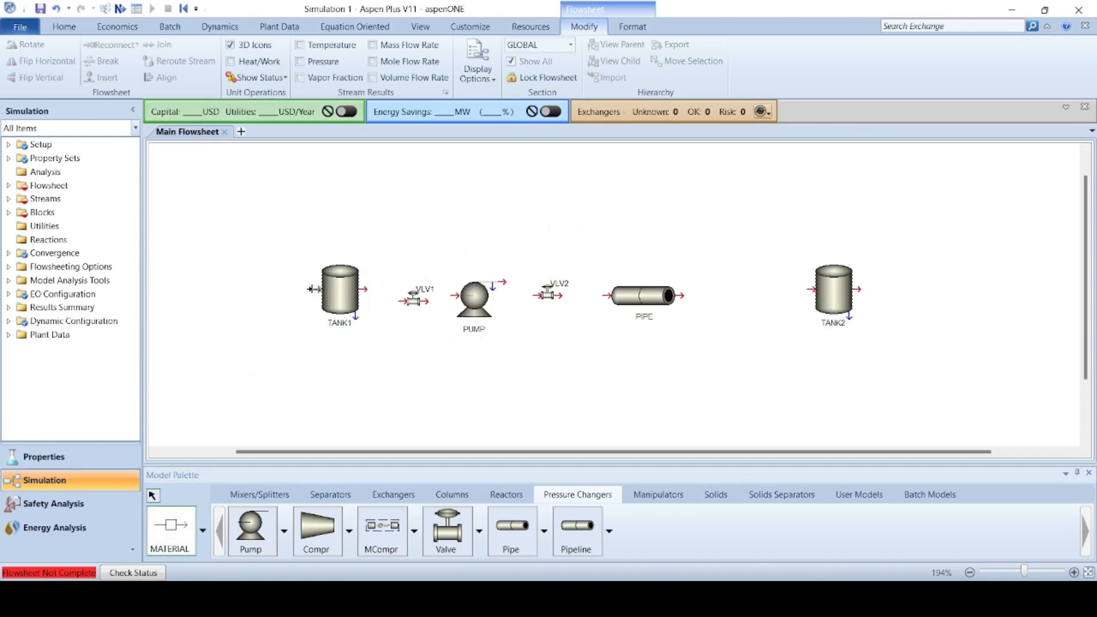
{"action": "left_click", "coordinate": [308, 288]}
{"action": "left_click", "coordinate": [230, 288]}
{"action": "left_click", "coordinate": [366, 290]}
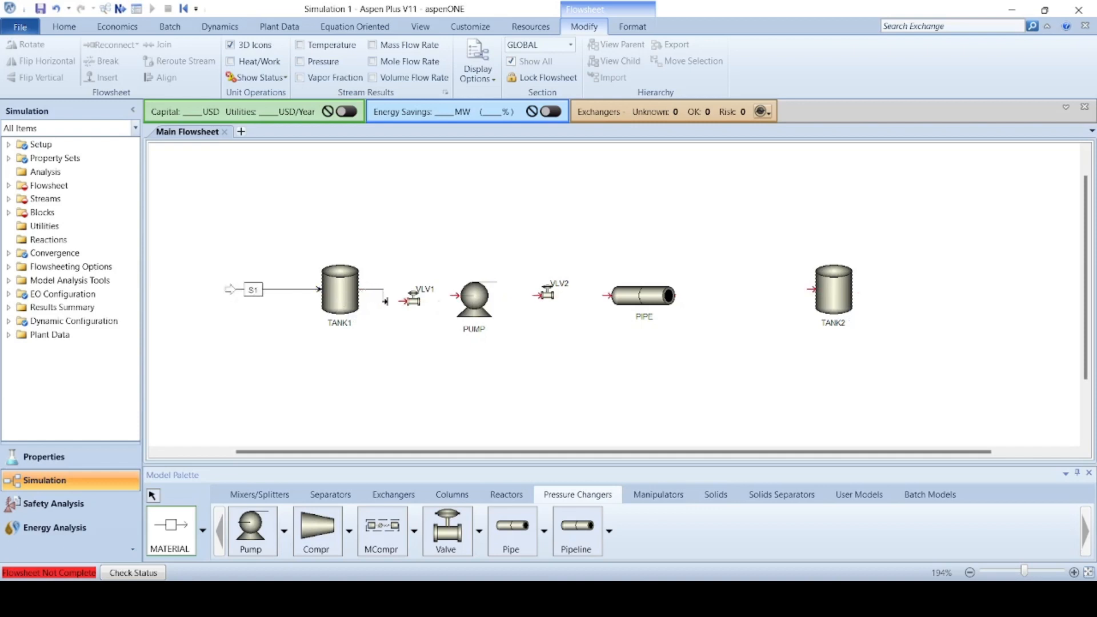
{"action": "left_click", "coordinate": [398, 301]}
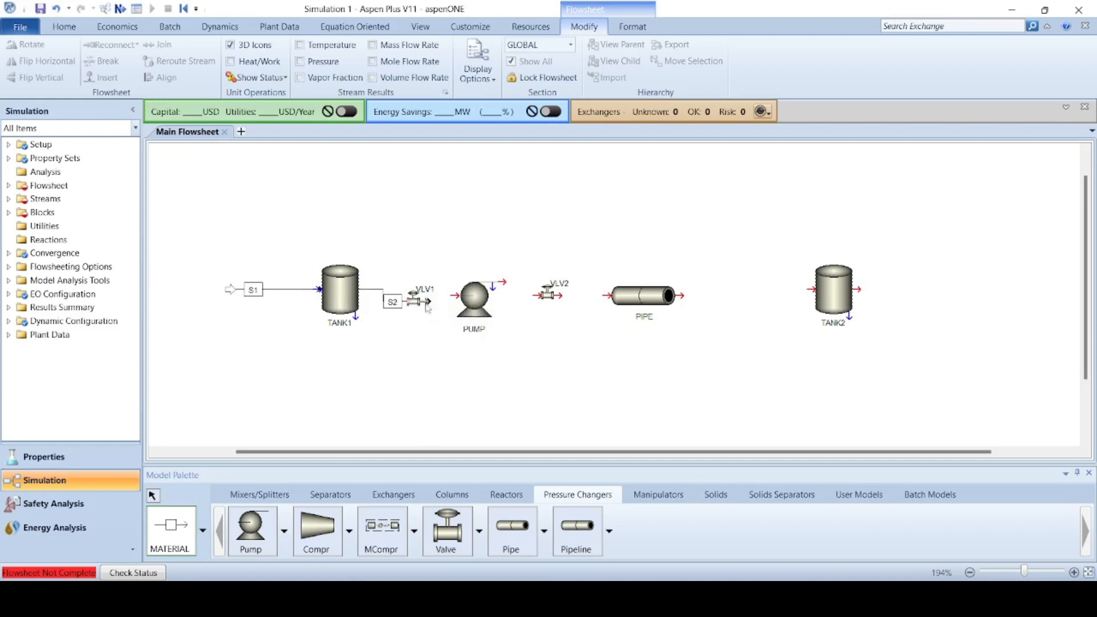
Step: Connect VLV1's outlet to the PUMP inlet and the PUMP outlet to VLV2 with material streams
{"action": "left_click", "coordinate": [429, 303]}
{"action": "left_click", "coordinate": [452, 295]}
{"action": "left_click", "coordinate": [495, 282]}
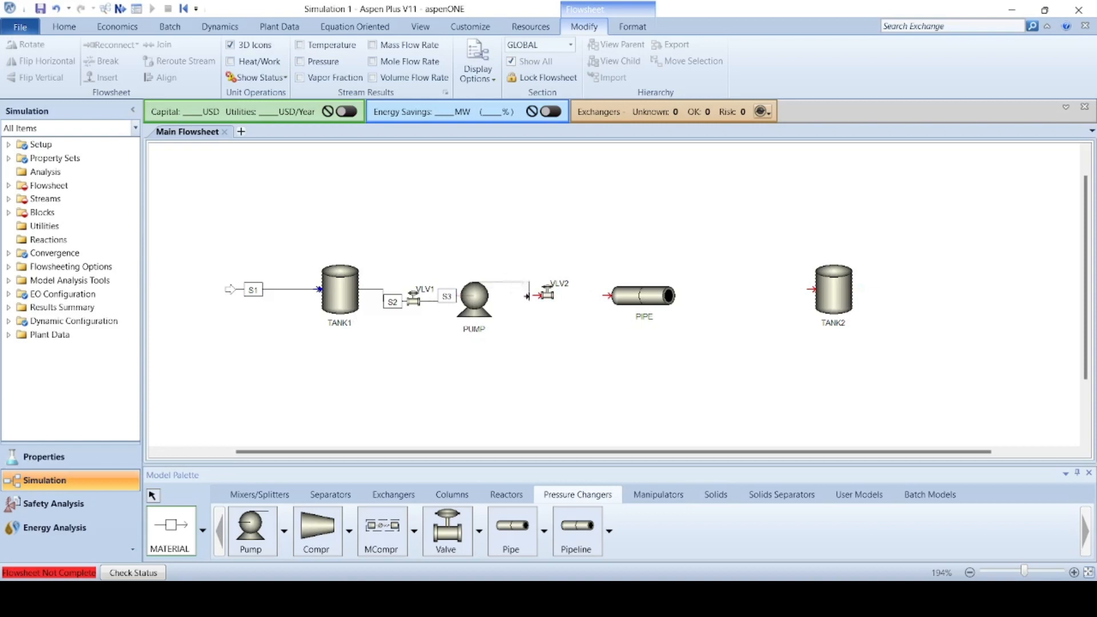
{"action": "left_click", "coordinate": [530, 295]}
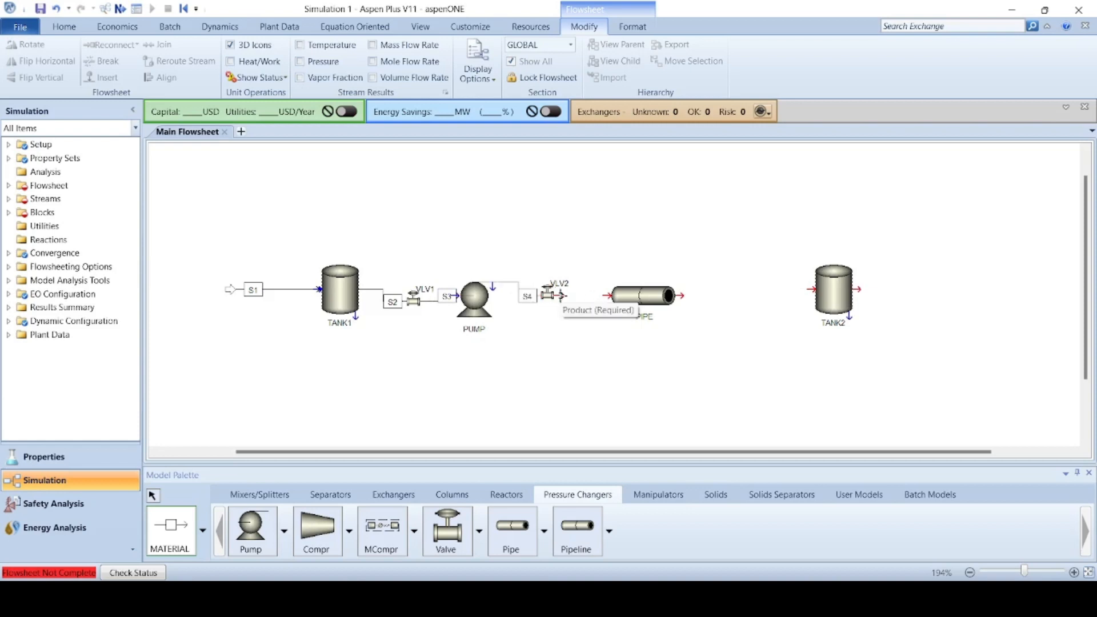
Step: Connect VLV2's outlet to the PIPE inlet and the PIPE outlet to TANK2 with material streams
{"action": "left_click", "coordinate": [561, 296]}
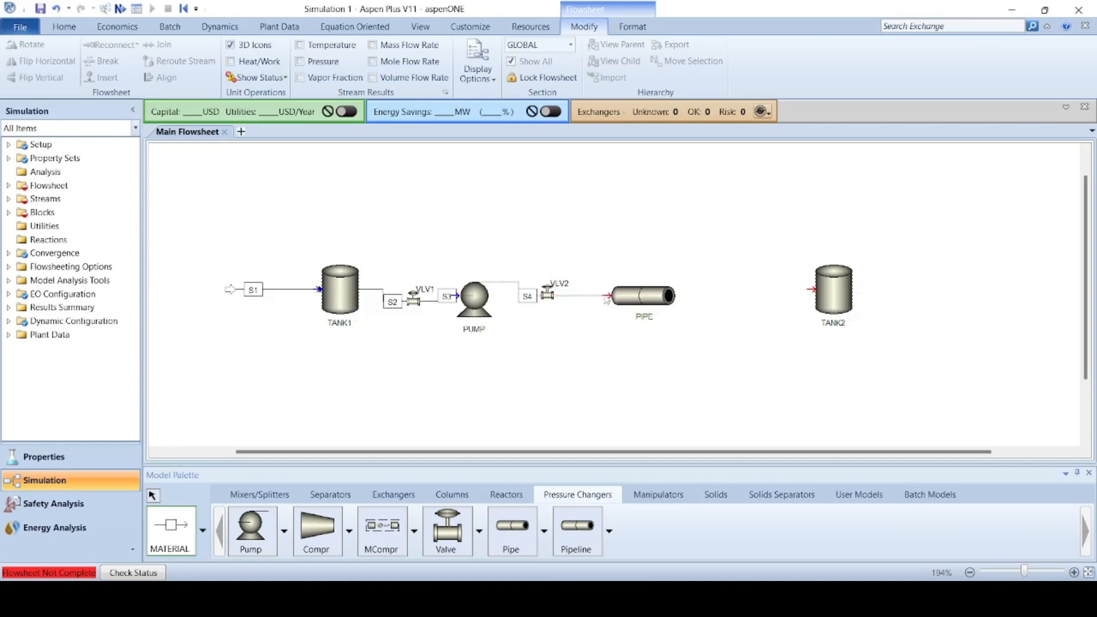
{"action": "left_click", "coordinate": [607, 297]}
{"action": "left_click", "coordinate": [695, 293]}
{"action": "left_click", "coordinate": [803, 289]}
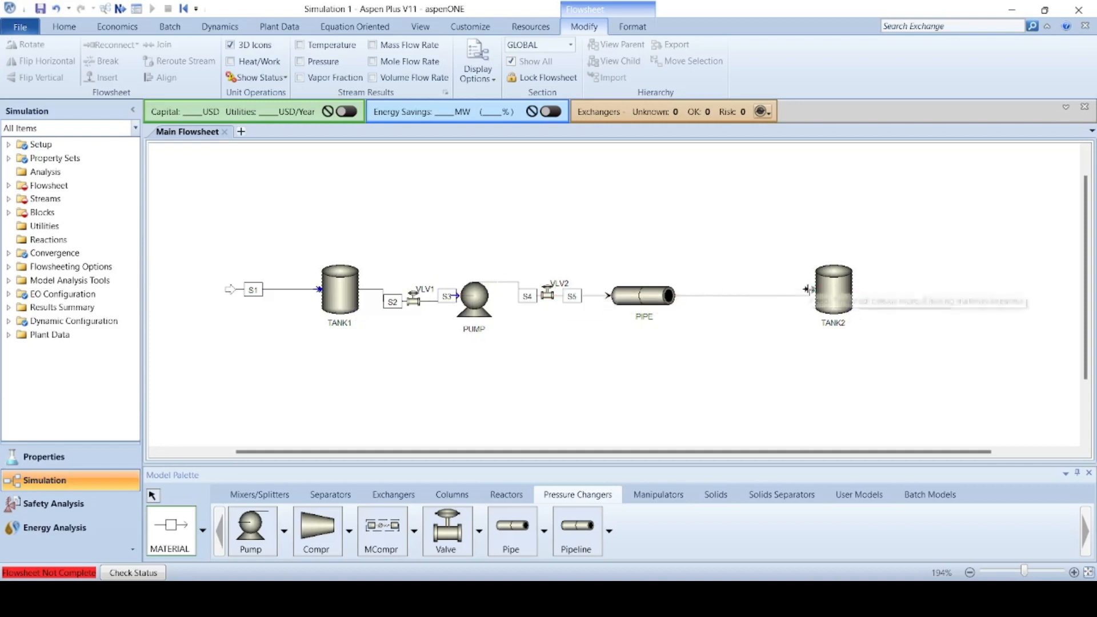
Step: Draw a material product stream leaving TANK2 and finish placing streams
{"action": "left_click", "coordinate": [860, 290]}
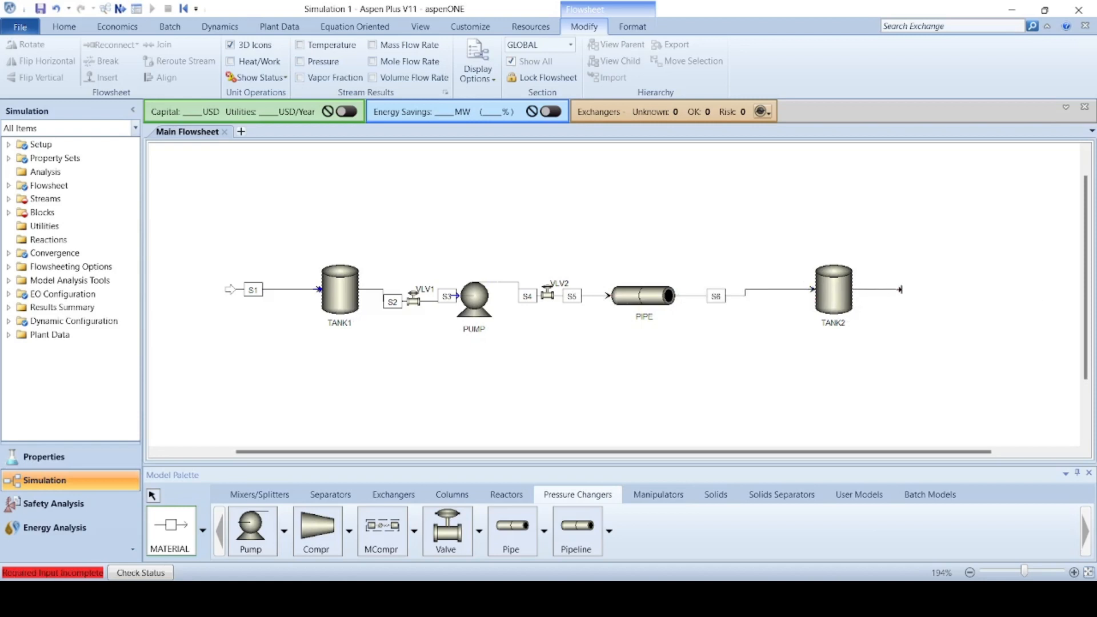
{"action": "left_click", "coordinate": [925, 290]}
{"action": "right_click", "coordinate": [197, 261]}
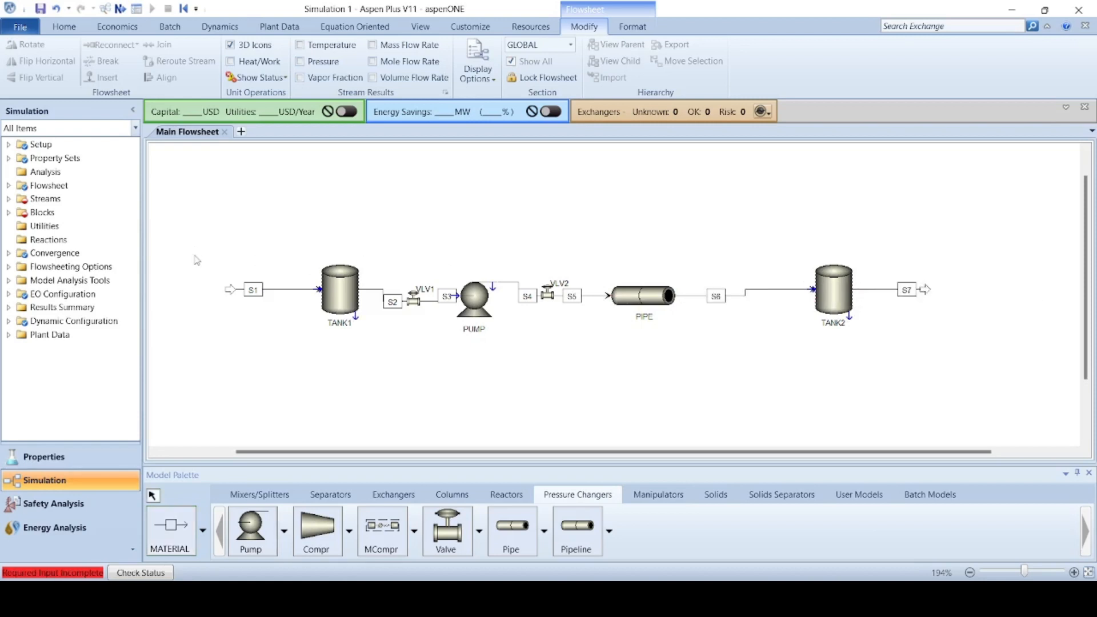
Step: Rename streams S1, S2 and S3 as 1, 2 and 3
{"action": "left_click", "coordinate": [256, 289]}
{"action": "type", "text": "1"}
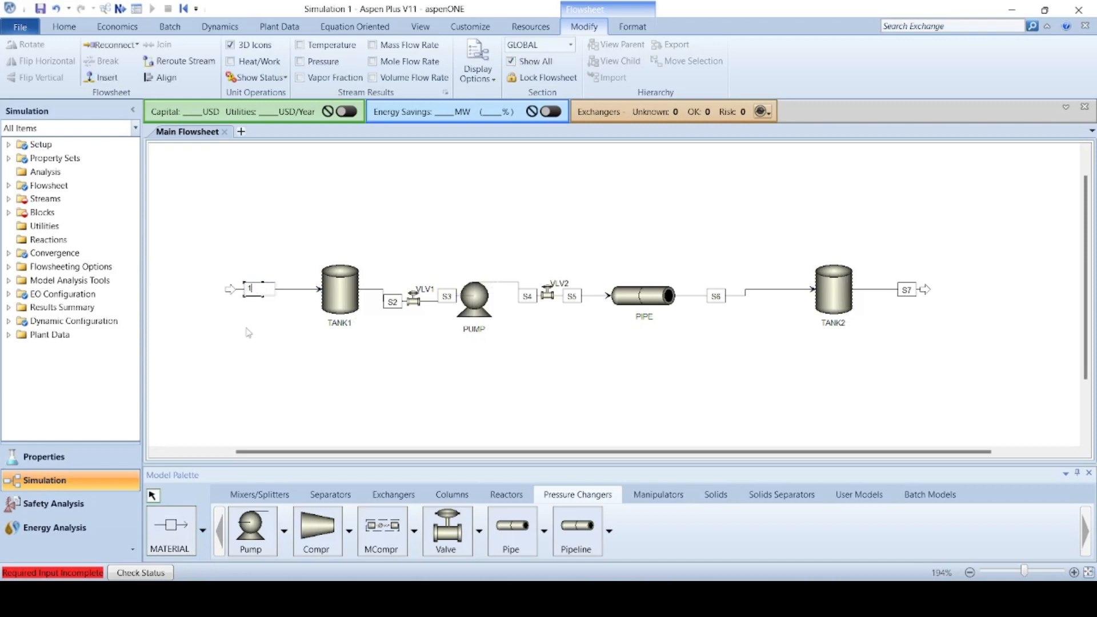
{"action": "key", "text": "Return"}
{"action": "left_click", "coordinate": [392, 303]}
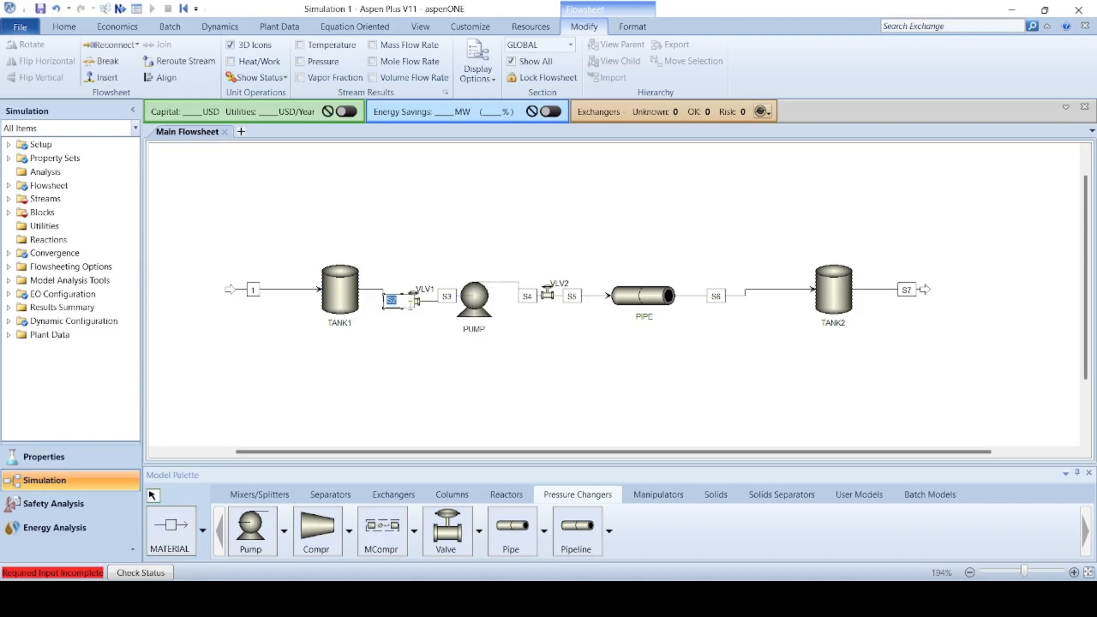
{"action": "type", "text": "2"}
{"action": "key", "text": "Return"}
{"action": "left_click", "coordinate": [446, 296]}
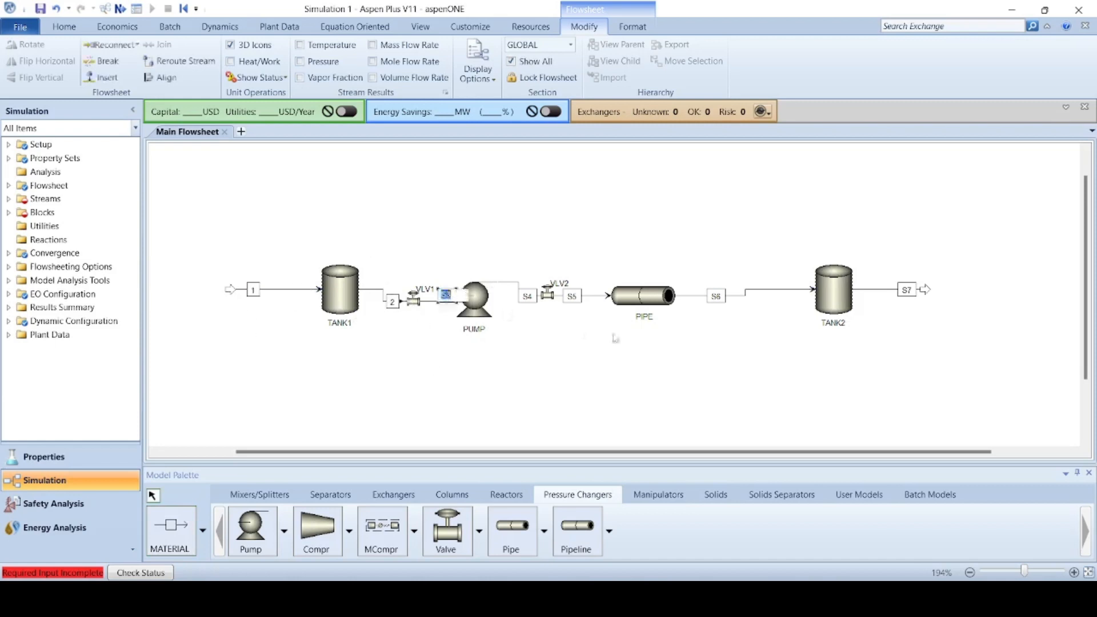
{"action": "type", "text": "3"}
{"action": "key", "text": "Return"}
Step: Rename streams S4 and S5 as 4 and 5
{"action": "left_click", "coordinate": [526, 296]}
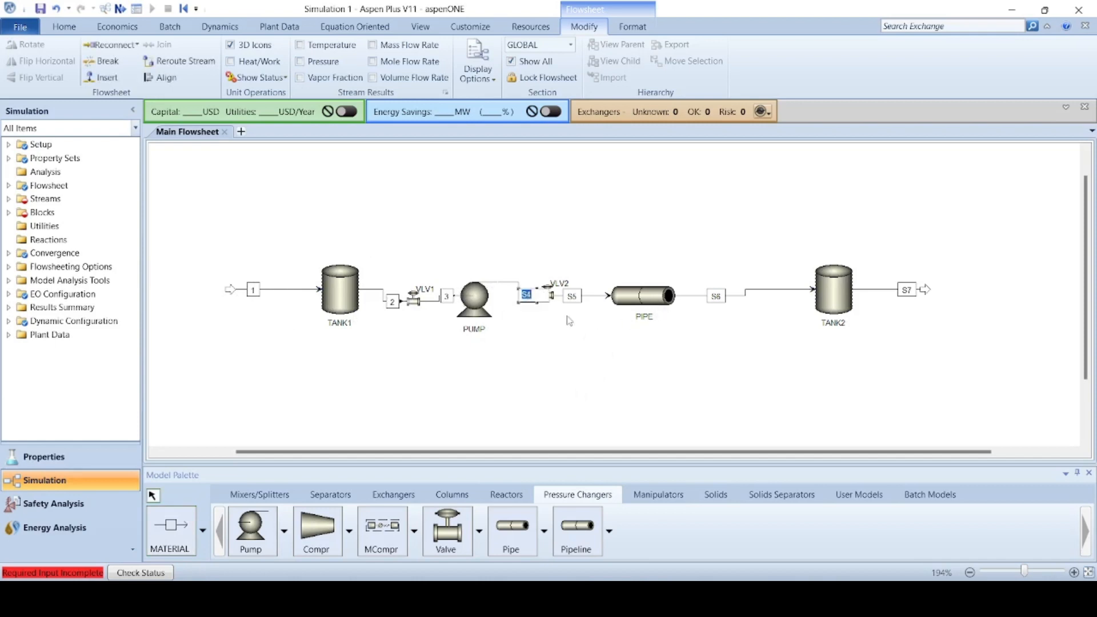
{"action": "type", "text": "4"}
{"action": "key", "text": "Return"}
{"action": "left_click", "coordinate": [572, 296]}
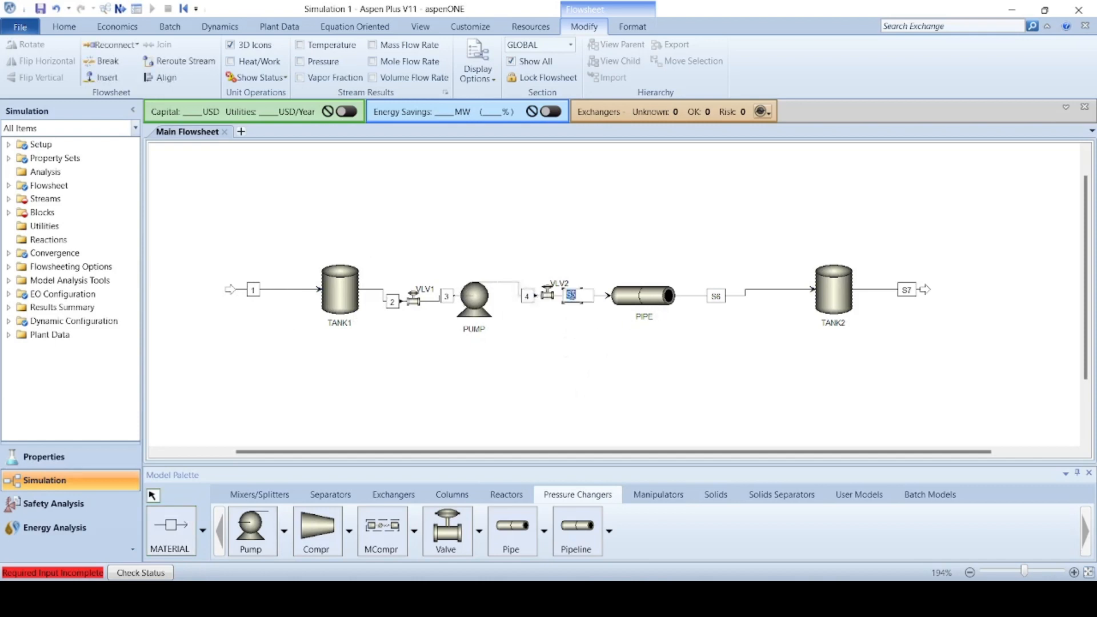
{"action": "type", "text": "5"}
{"action": "key", "text": "Return"}
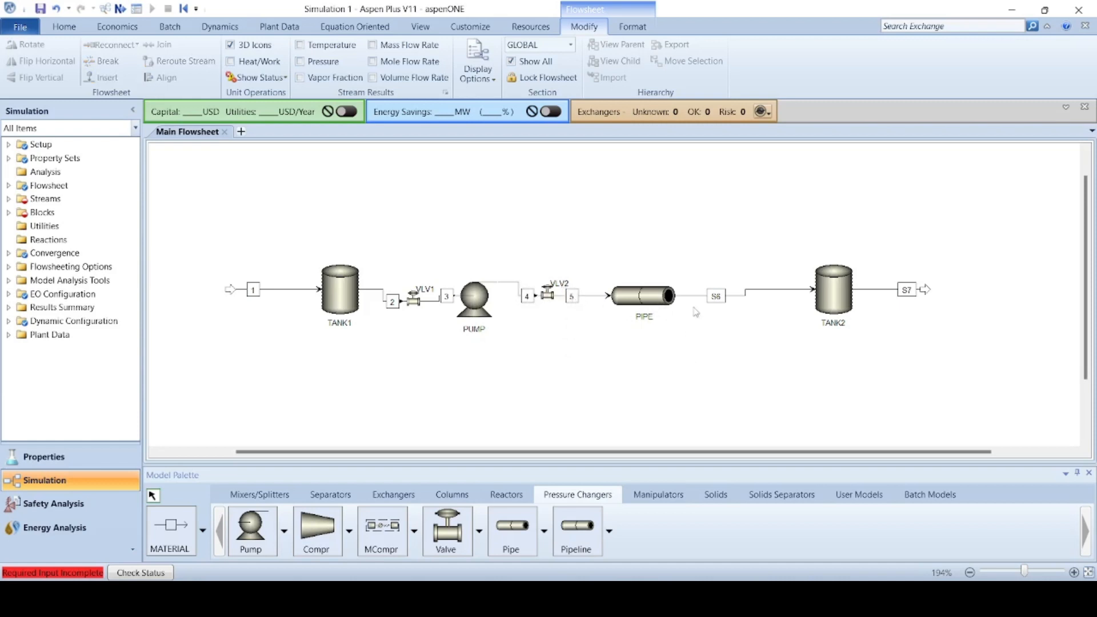
Step: Rename streams S6 and S7 as 6 and 7
{"action": "left_click", "coordinate": [714, 303]}
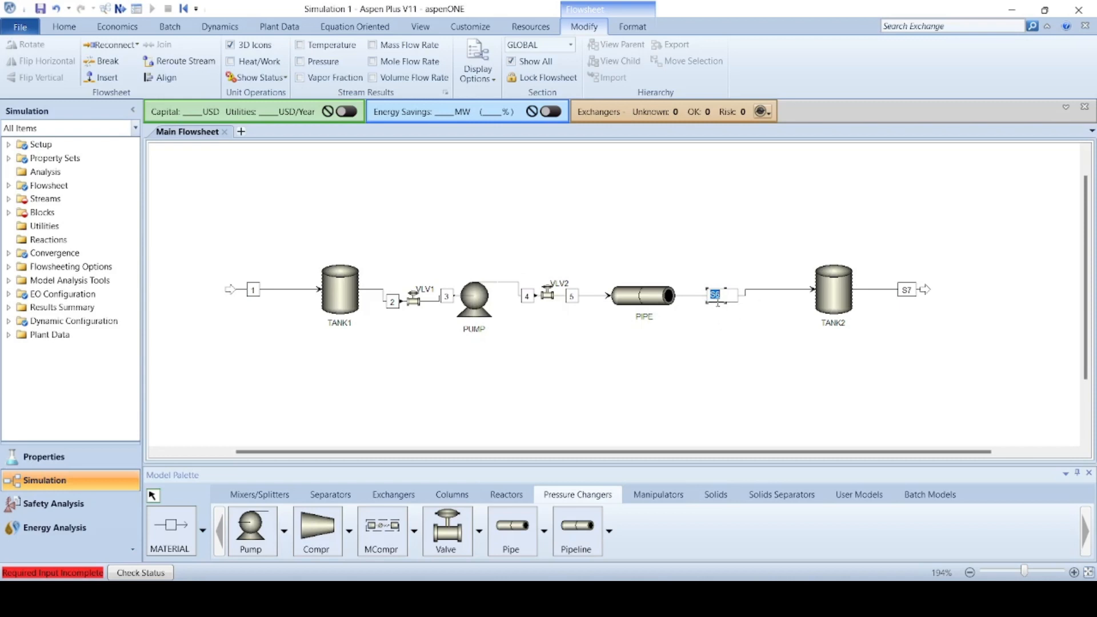
{"action": "type", "text": "6"}
{"action": "key", "text": "Return"}
{"action": "left_click", "coordinate": [908, 293]}
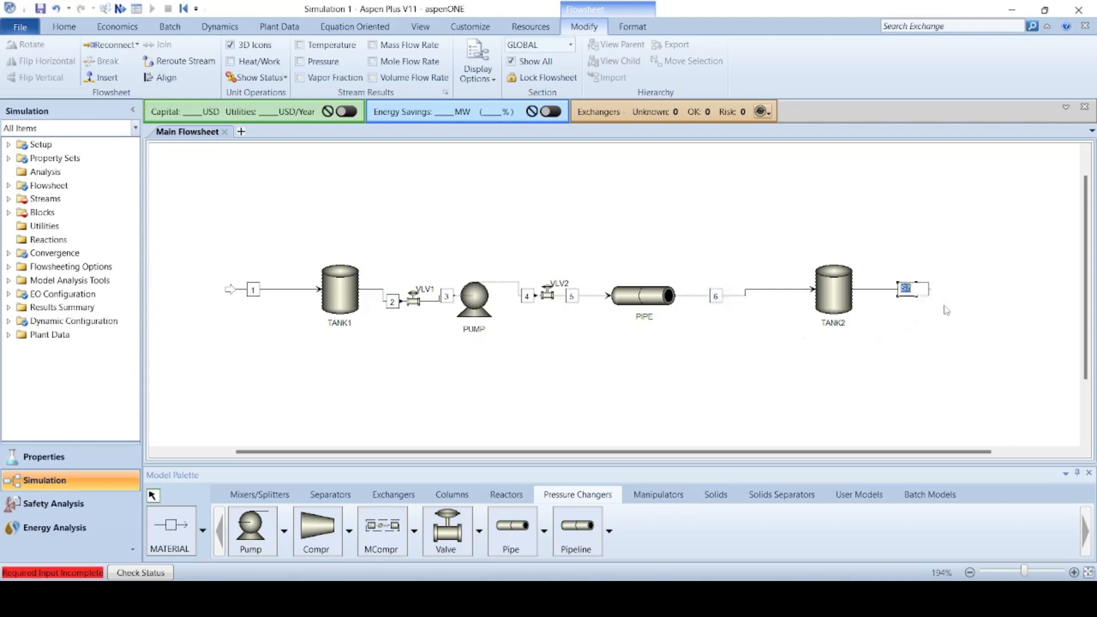
{"action": "type", "text": "7"}
{"action": "key", "text": "Return"}
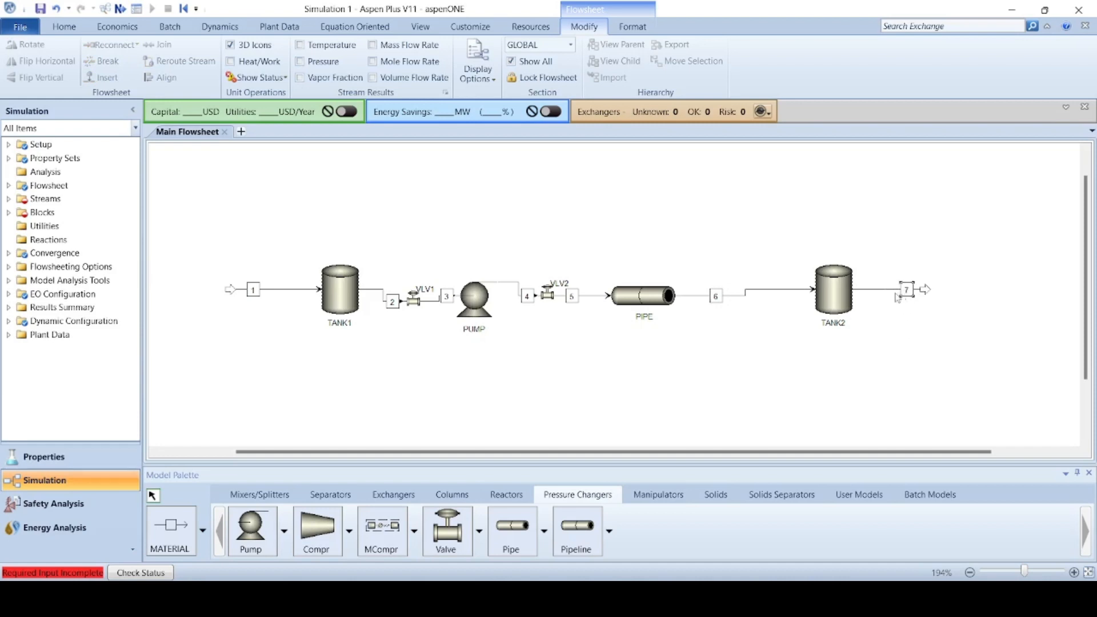
{"action": "left_click_drag", "start_coordinate": [902, 292], "coordinate": [884, 297]}
{"action": "left_click", "coordinate": [877, 368]}
{"action": "left_click_drag", "start_coordinate": [394, 307], "coordinate": [384, 302]}
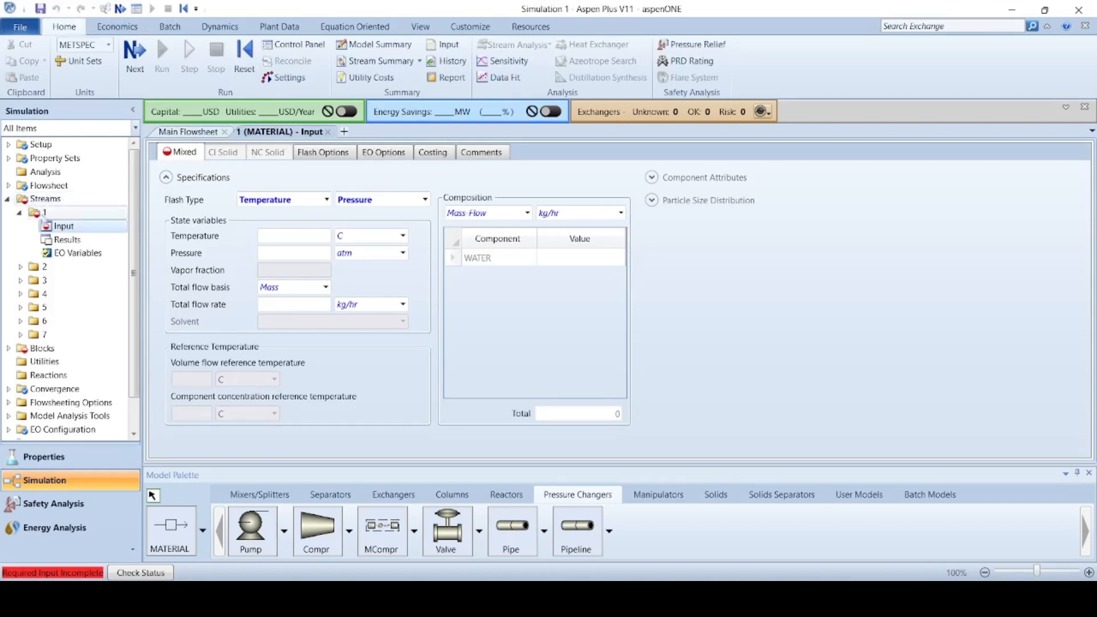
Step: Specify stream 1 at 25 C and 1 atm with a total mass flow rate of 36000 kg/hr
{"action": "left_click", "coordinate": [317, 238]}
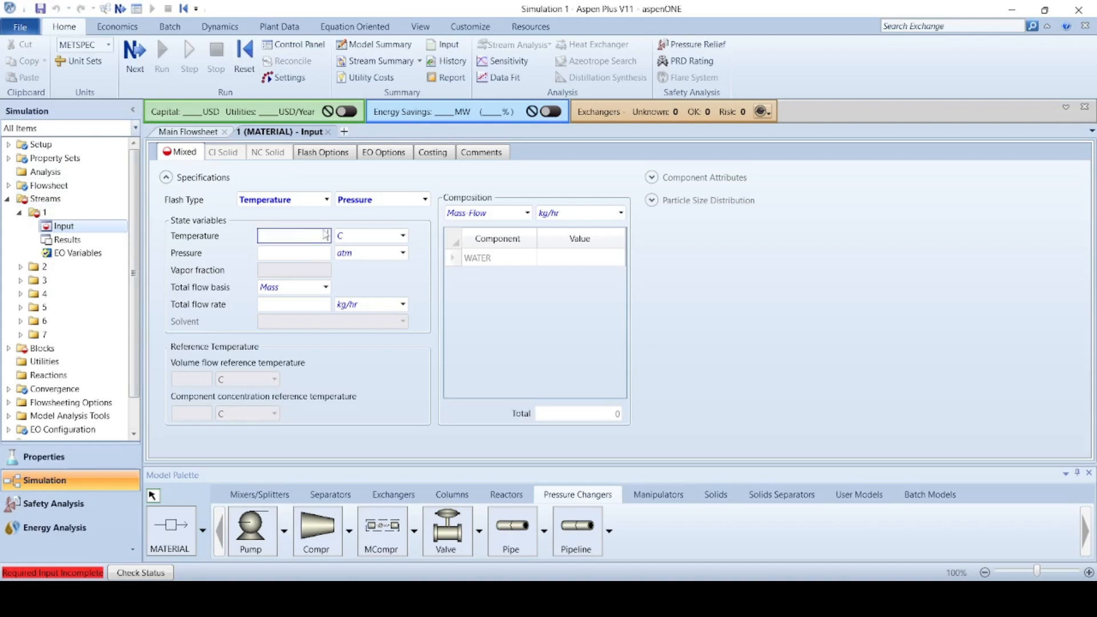
{"action": "type", "text": "25"}
{"action": "left_click", "coordinate": [309, 253]}
{"action": "type", "text": "1"}
{"action": "key", "text": "Return"}
{"action": "left_click", "coordinate": [325, 307]}
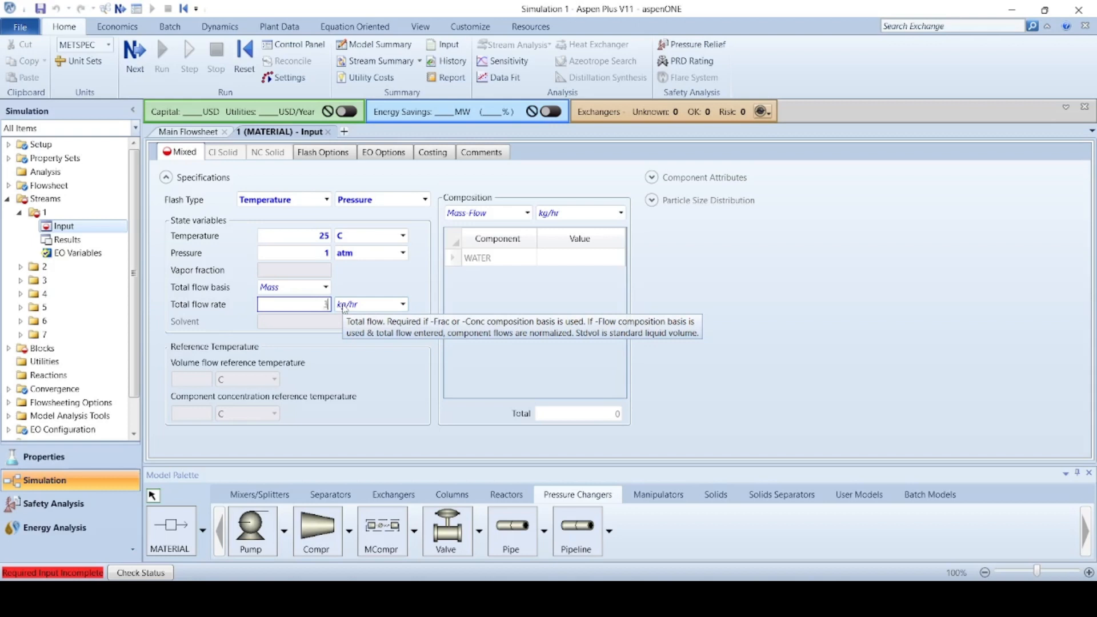
{"action": "type", "text": "000"}
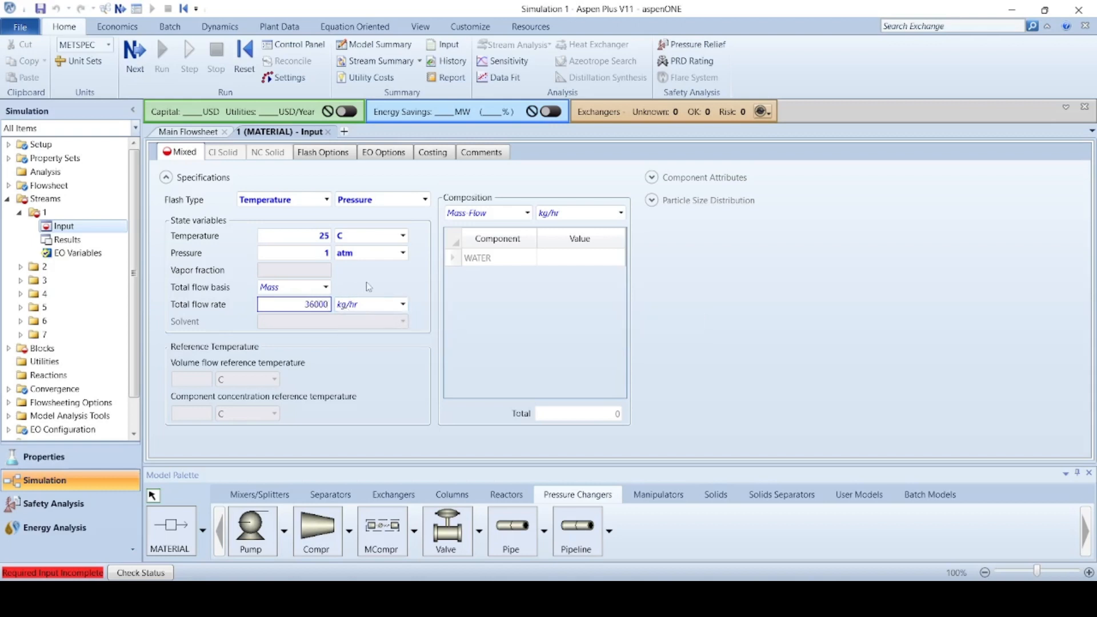
{"action": "key", "text": "Return"}
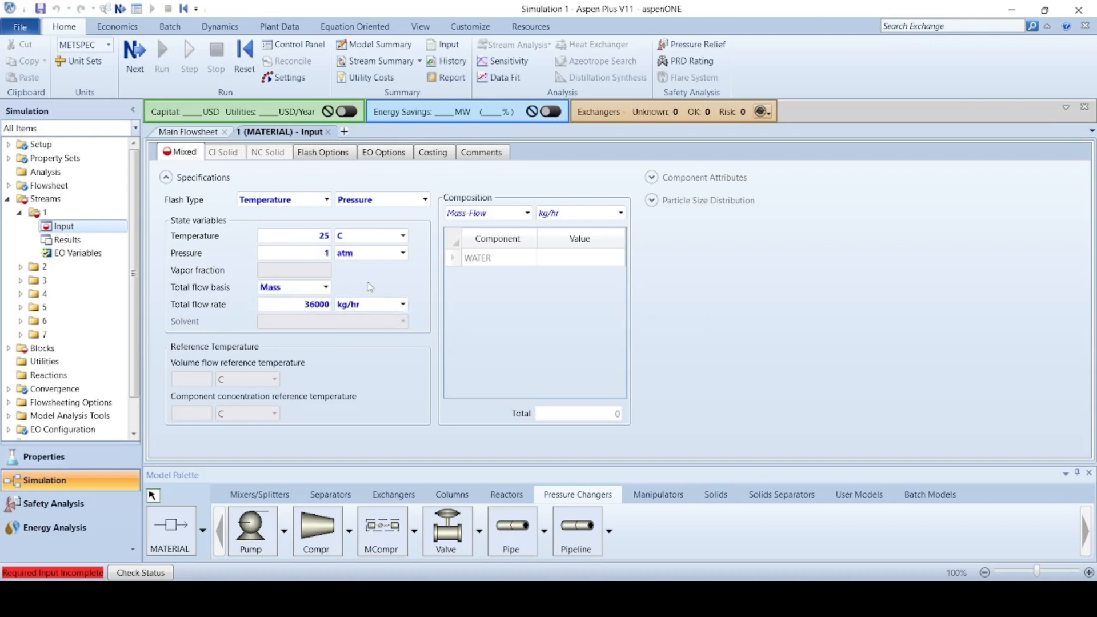
Step: Define stream 1's composition by Mass-Frac with a WATER value of 1
{"action": "left_click", "coordinate": [526, 213]}
{"action": "left_click", "coordinate": [468, 272]}
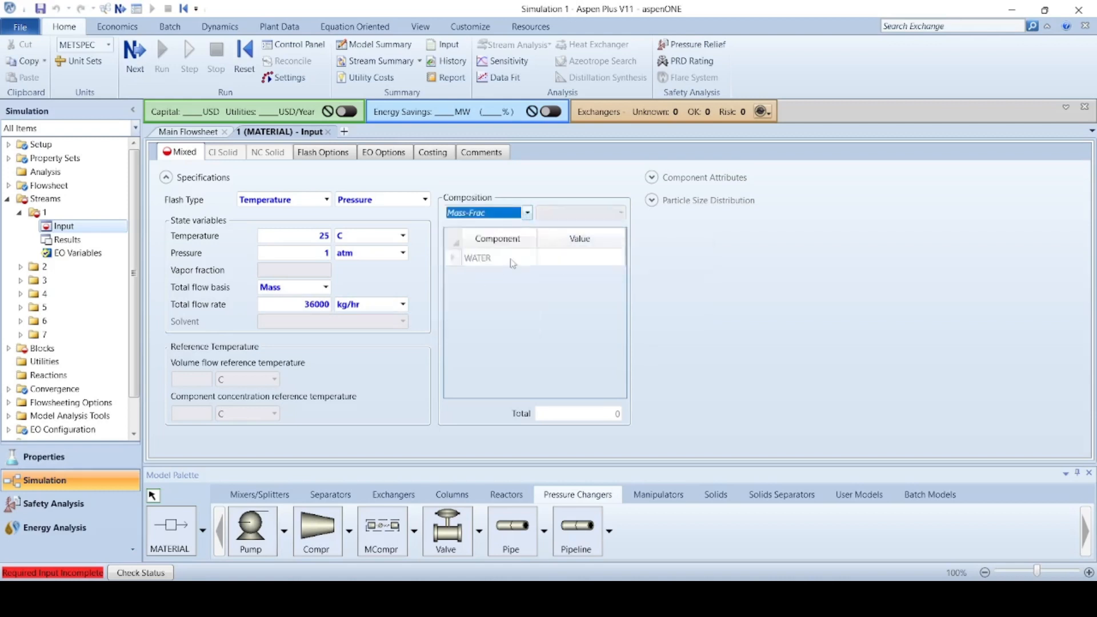
{"action": "left_click", "coordinate": [582, 258]}
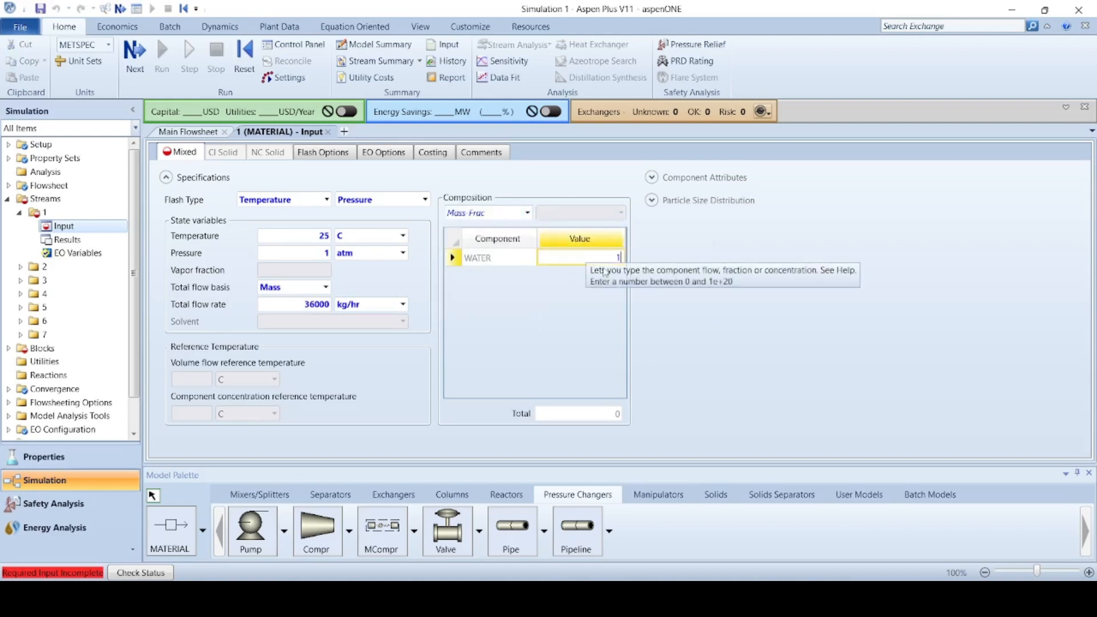
{"action": "type", "text": "1"}
{"action": "key", "text": "Return"}
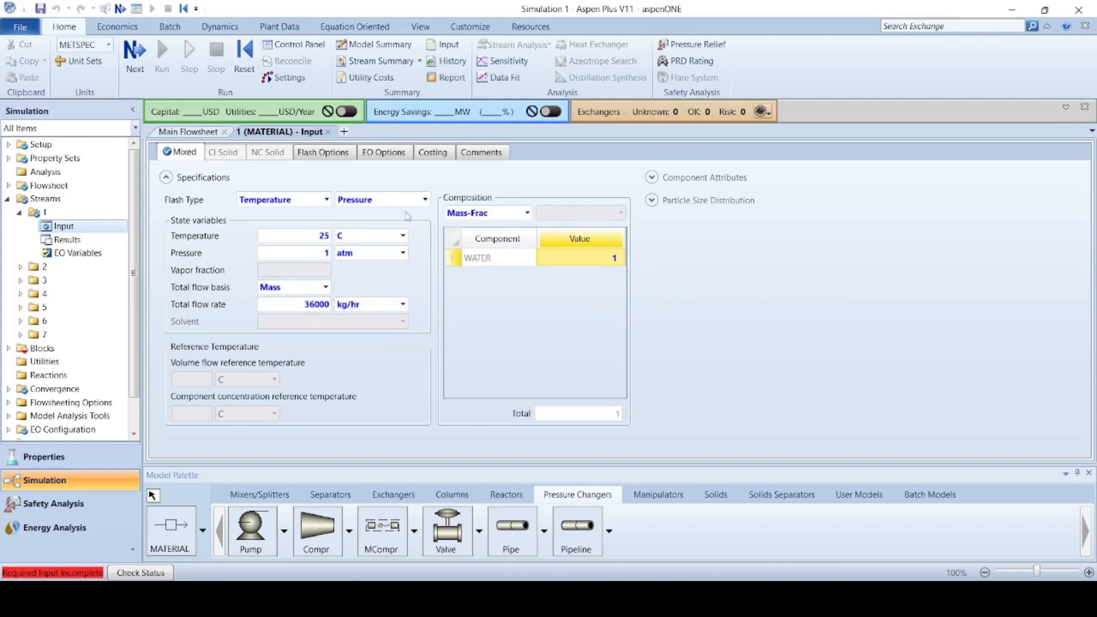
Step: Set stream 1's valid phases to Liquid-Only in its flash options
{"action": "left_click", "coordinate": [326, 153]}
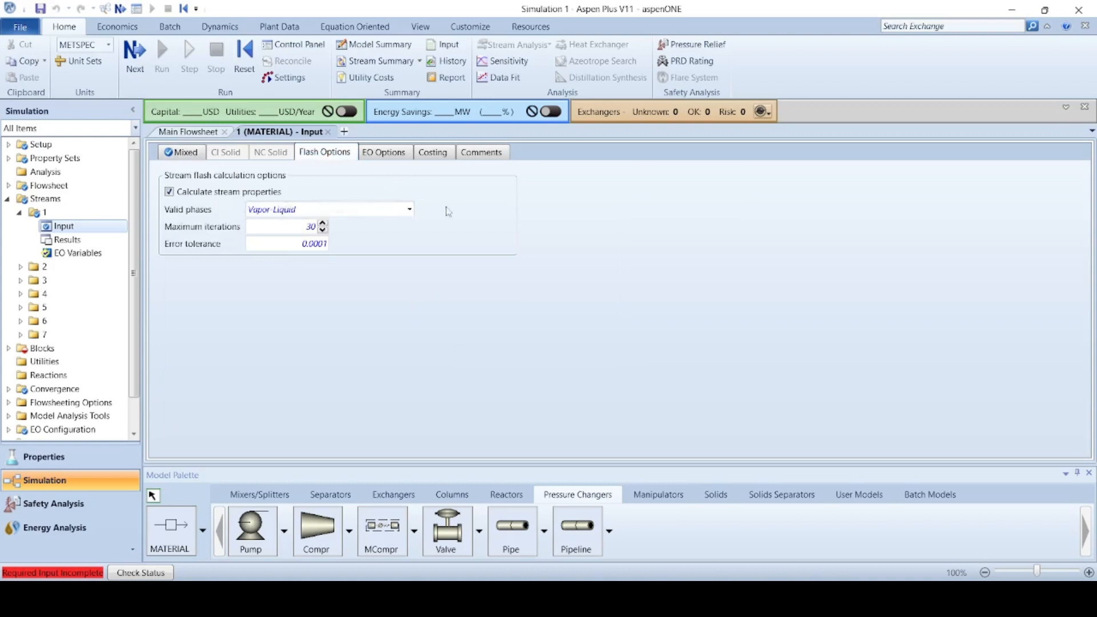
{"action": "left_click", "coordinate": [408, 209]}
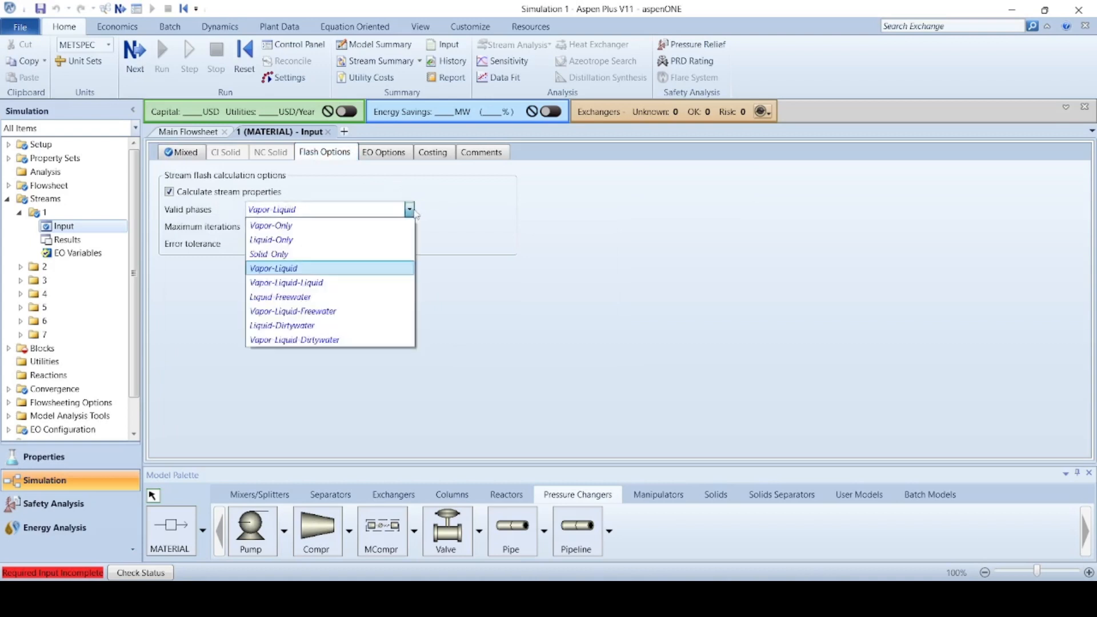
{"action": "left_click", "coordinate": [278, 241]}
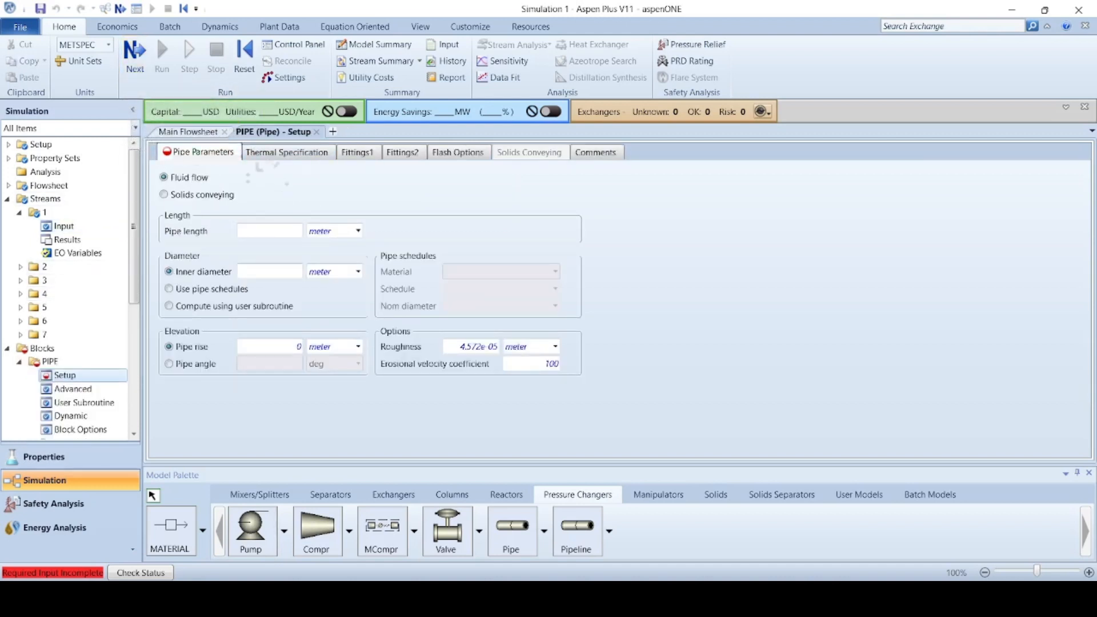
Step: Set the PIPE block's pipe length to 2000 meter
{"action": "left_click", "coordinate": [257, 231]}
{"action": "type", "text": "2000"}
{"action": "key", "text": "Return"}
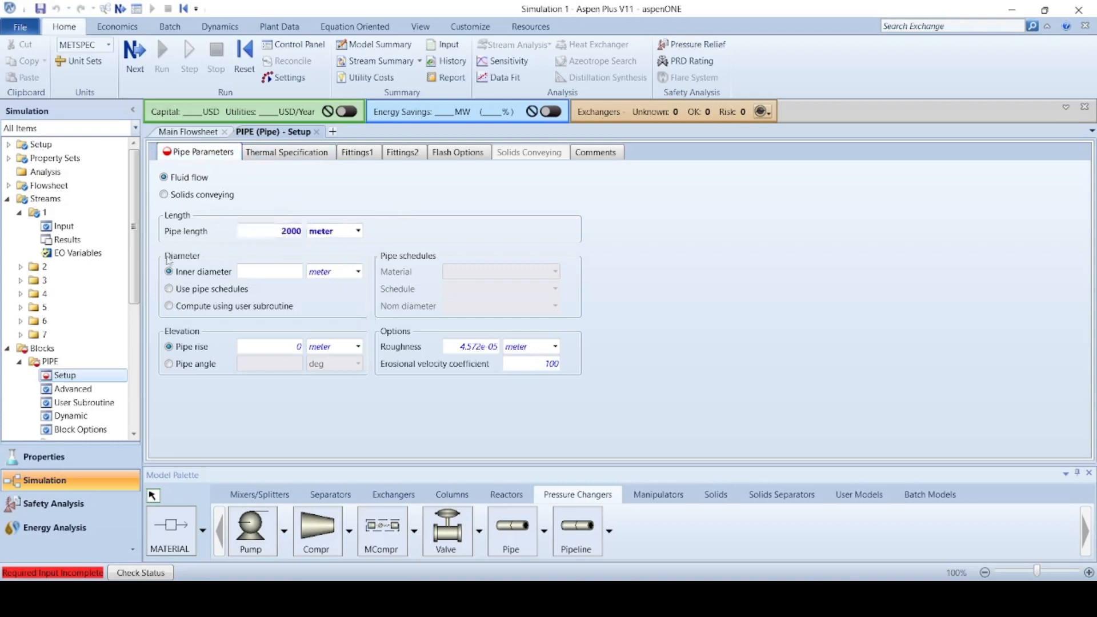
Step: Size PIPE's diameter from pipe schedules using CARBON-STEEL, schedule 40 and a 6-IN nominal diameter
{"action": "left_click", "coordinate": [169, 290]}
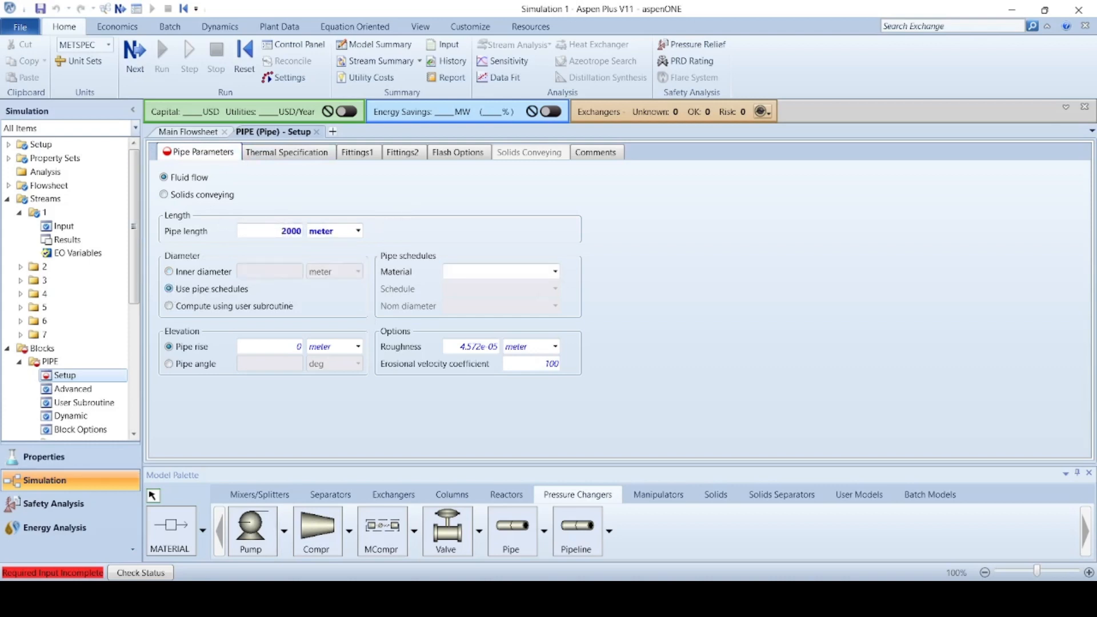
{"action": "left_click", "coordinate": [514, 272]}
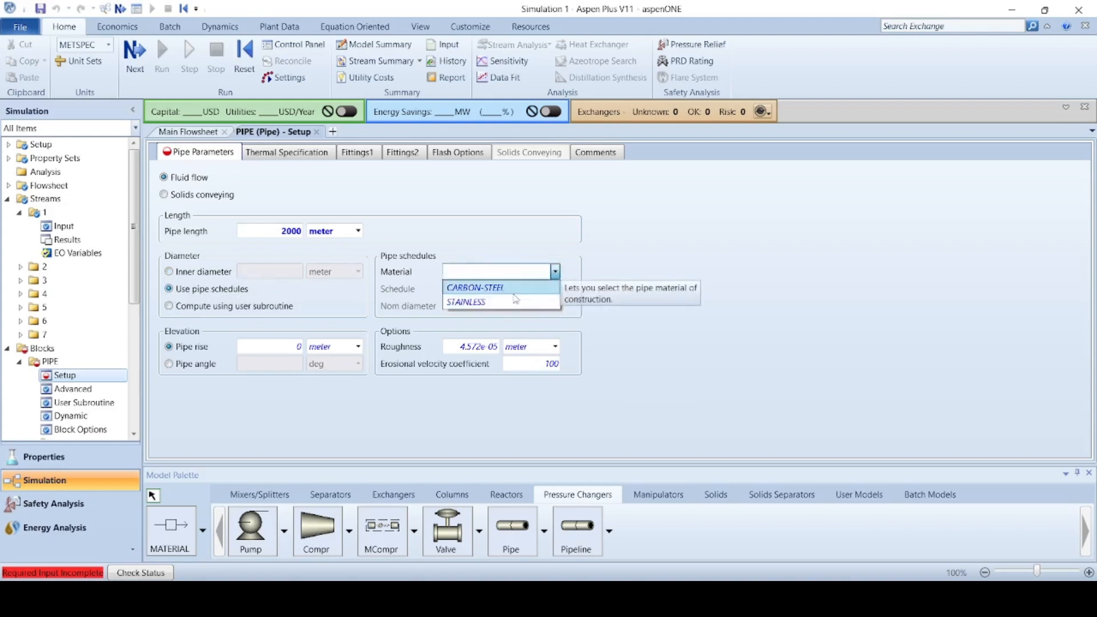
{"action": "left_click", "coordinate": [496, 287]}
{"action": "left_click", "coordinate": [555, 289]}
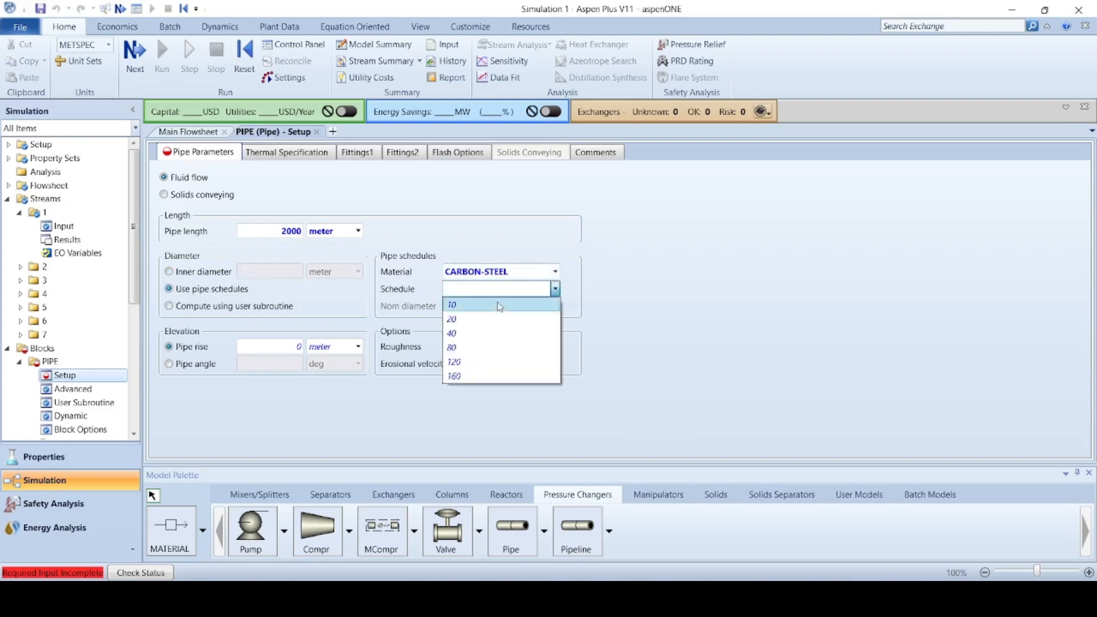
{"action": "left_click", "coordinate": [514, 333]}
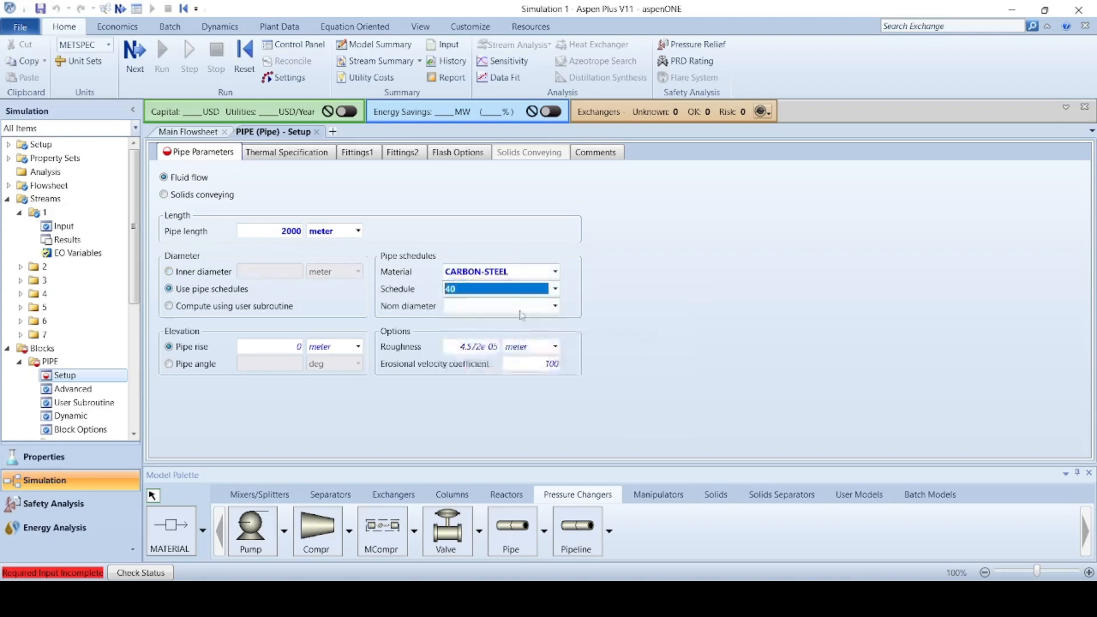
{"action": "left_click", "coordinate": [555, 306]}
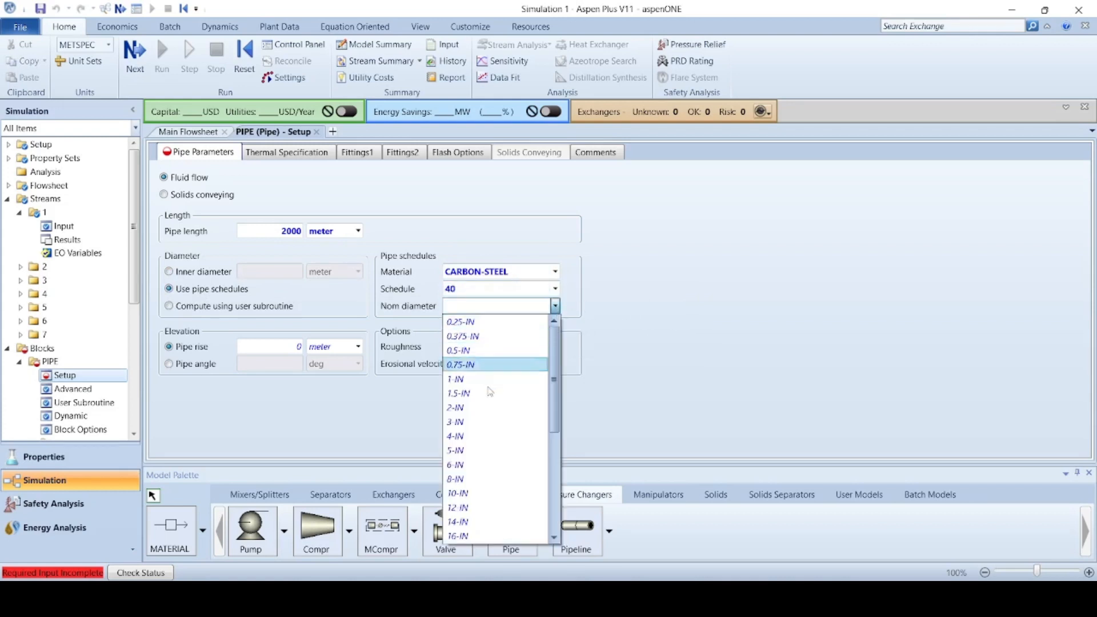
{"action": "left_click", "coordinate": [460, 465]}
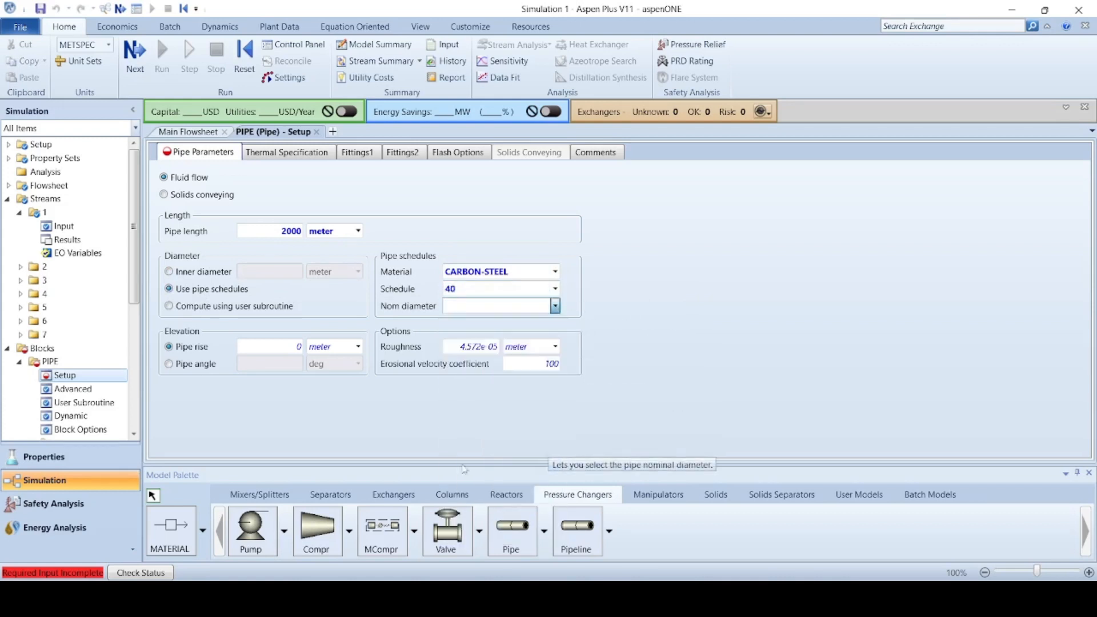
{"action": "left_click", "coordinate": [633, 276]}
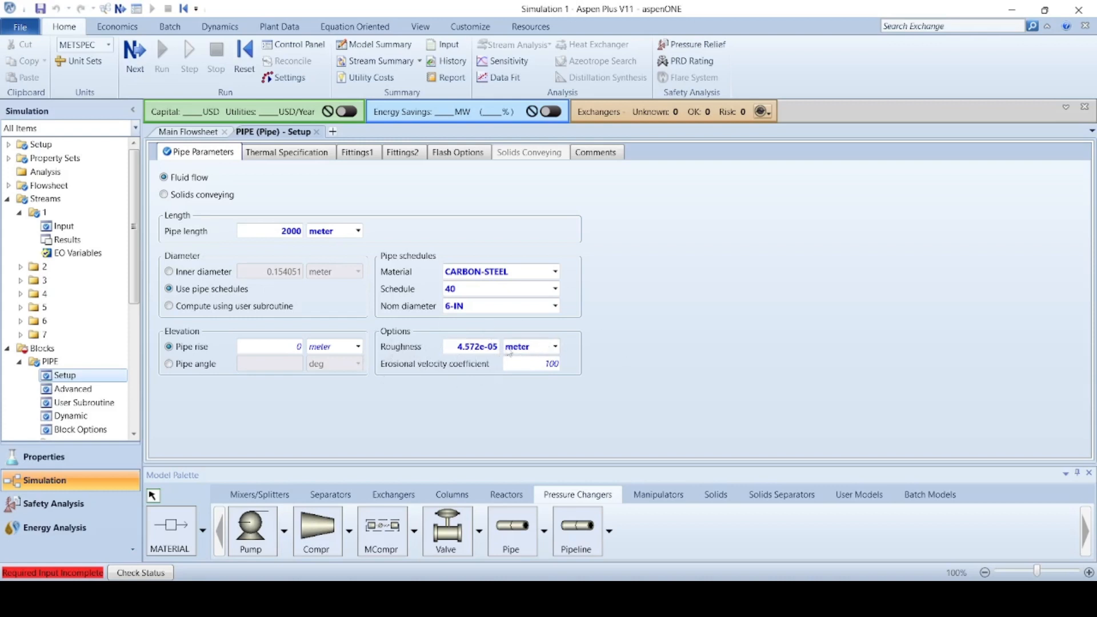
Step: Specify constant temperature as PIPE's thermal specification type
{"action": "left_click", "coordinate": [279, 153]}
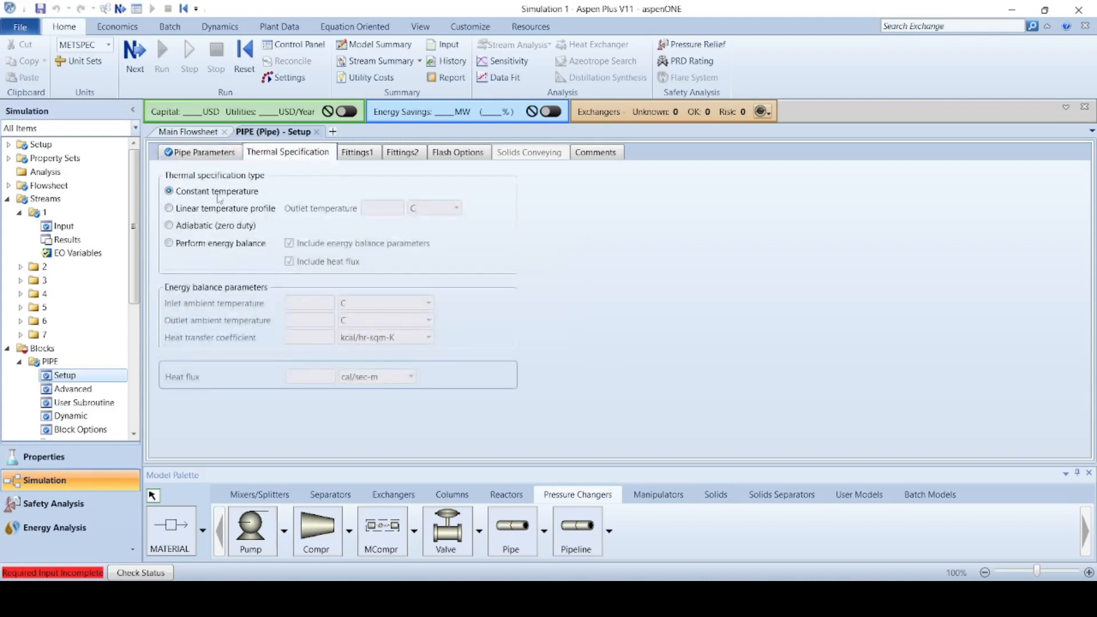
{"action": "left_click", "coordinate": [196, 209]}
{"action": "left_click", "coordinate": [197, 193]}
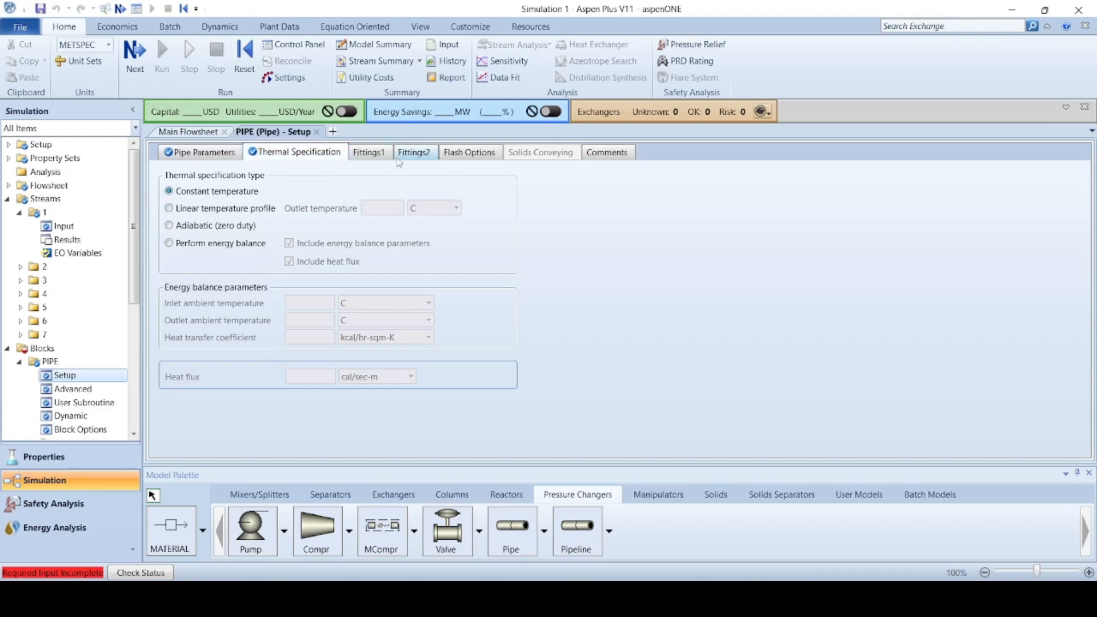
Step: Set PIPE's connection type to Screwed and its fittings to 4 gate valves and 2 butterfly valves
{"action": "left_click", "coordinate": [373, 155]}
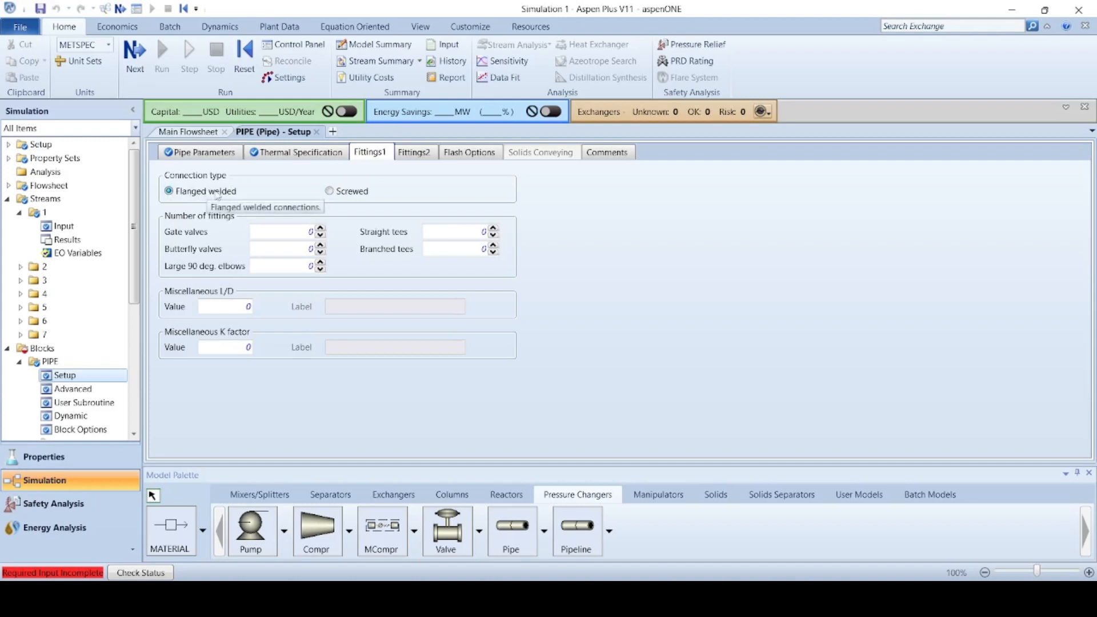
{"action": "left_click", "coordinate": [330, 192]}
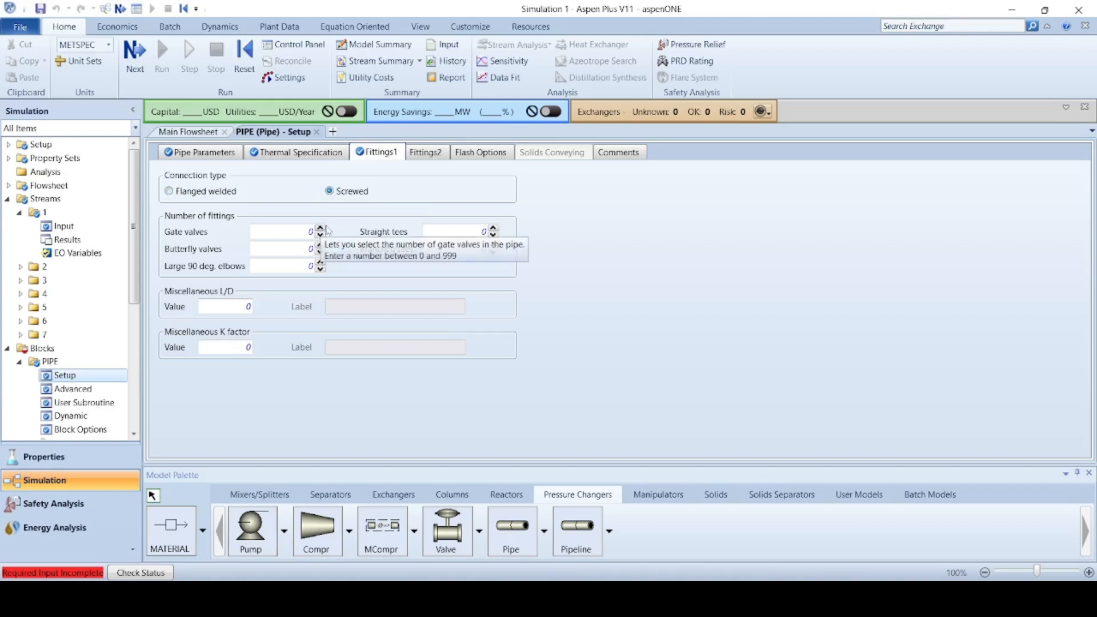
{"action": "left_click", "coordinate": [321, 227]}
{"action": "left_click", "coordinate": [320, 228]}
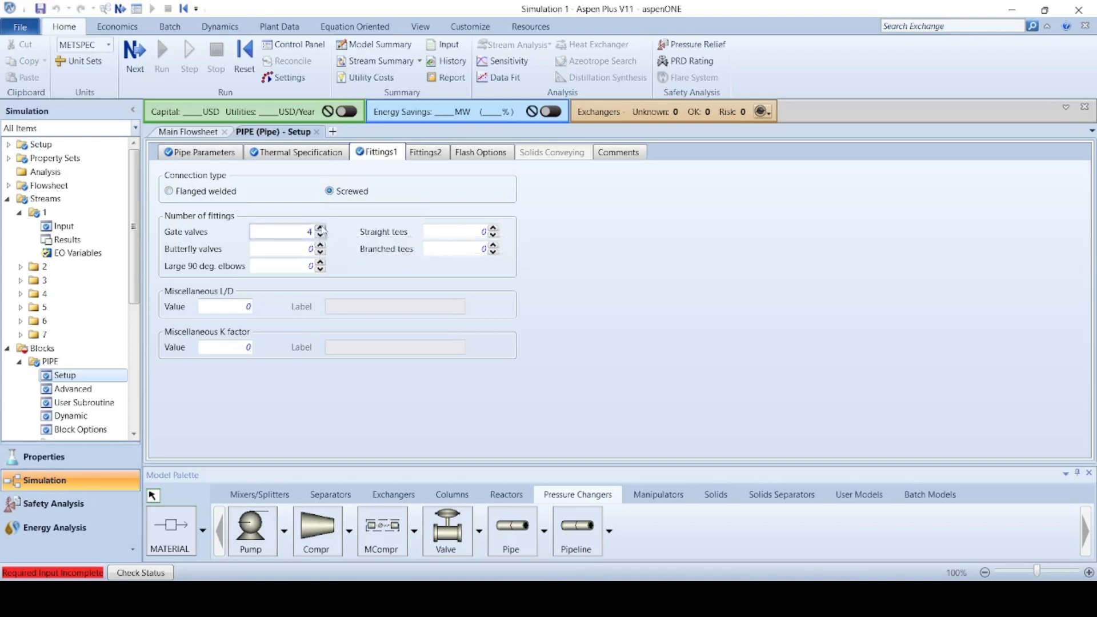
{"action": "left_click", "coordinate": [321, 228]}
{"action": "left_click", "coordinate": [320, 246]}
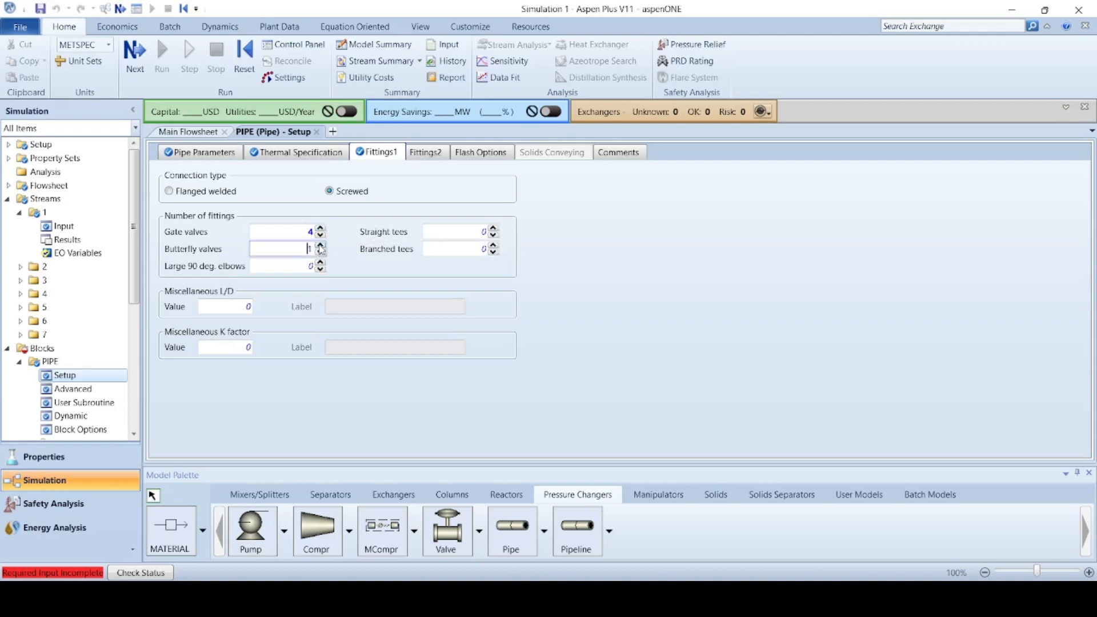
{"action": "left_click", "coordinate": [319, 247]}
Step: Add 12 large 90 deg. elbows and 20 straight tees to PIPE's fittings
{"action": "left_click", "coordinate": [320, 269]}
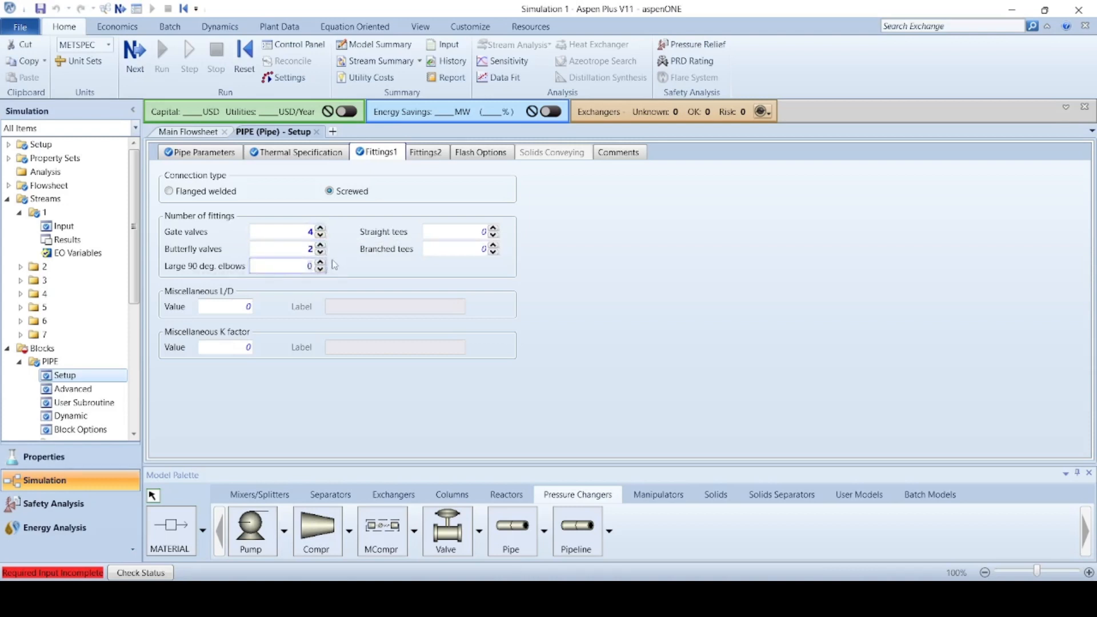
{"action": "type", "text": "12"}
{"action": "key", "text": "Return"}
{"action": "left_click", "coordinate": [485, 234]}
{"action": "type", "text": "2"}
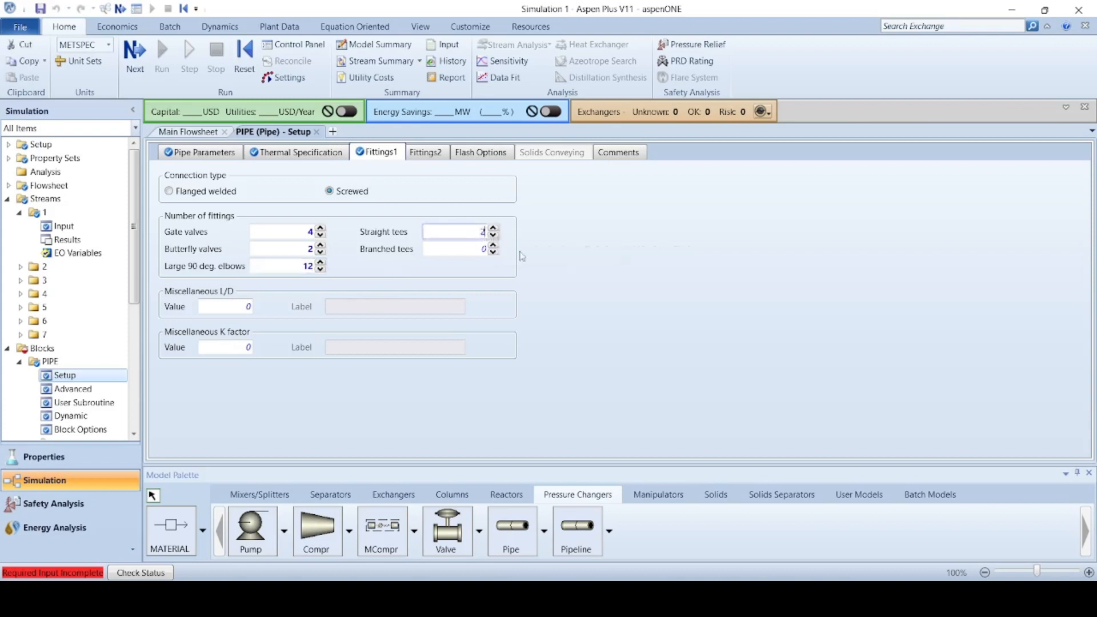
{"action": "type", "text": "0"}
{"action": "key", "text": "Return"}
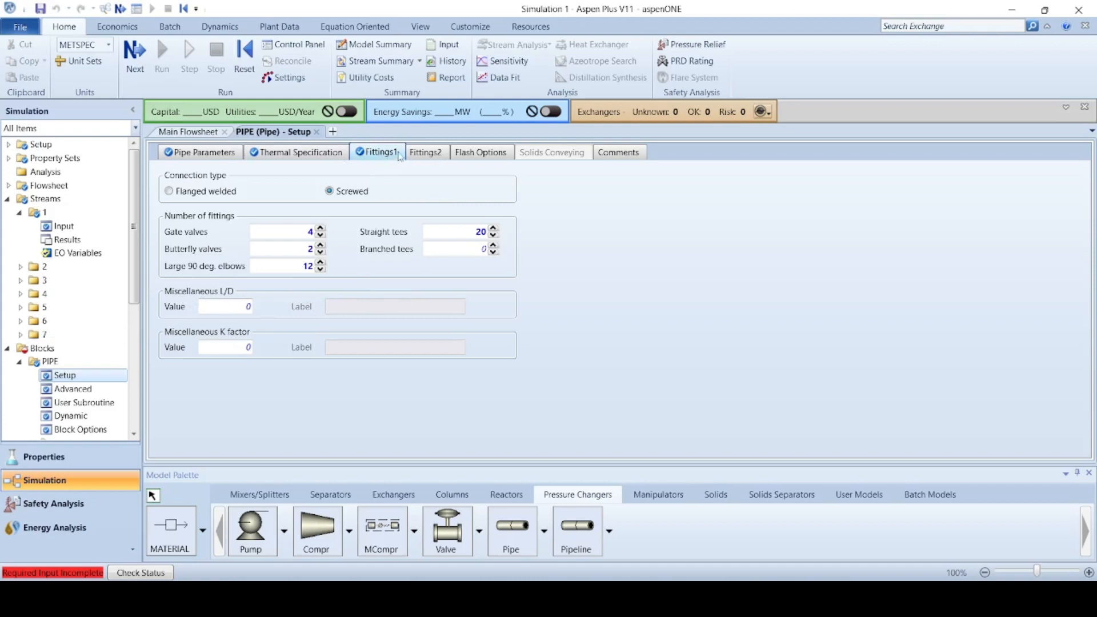
Step: Set PIPE's valid phases for flash calculations to Liquid-Only
{"action": "left_click", "coordinate": [438, 153]}
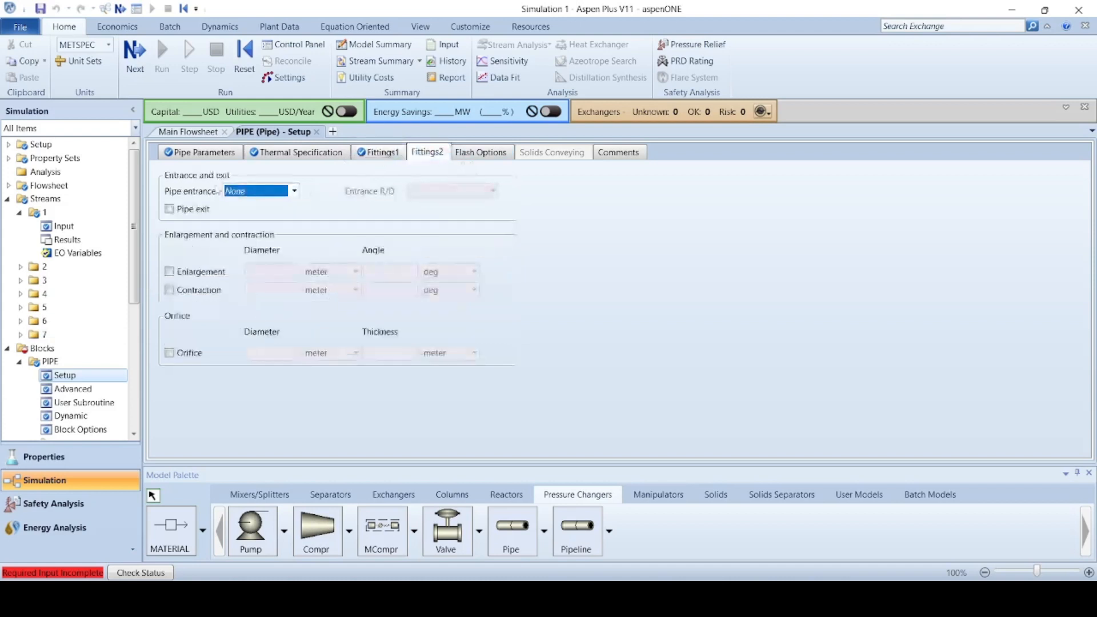
{"action": "left_click", "coordinate": [479, 155]}
{"action": "left_click", "coordinate": [386, 192]}
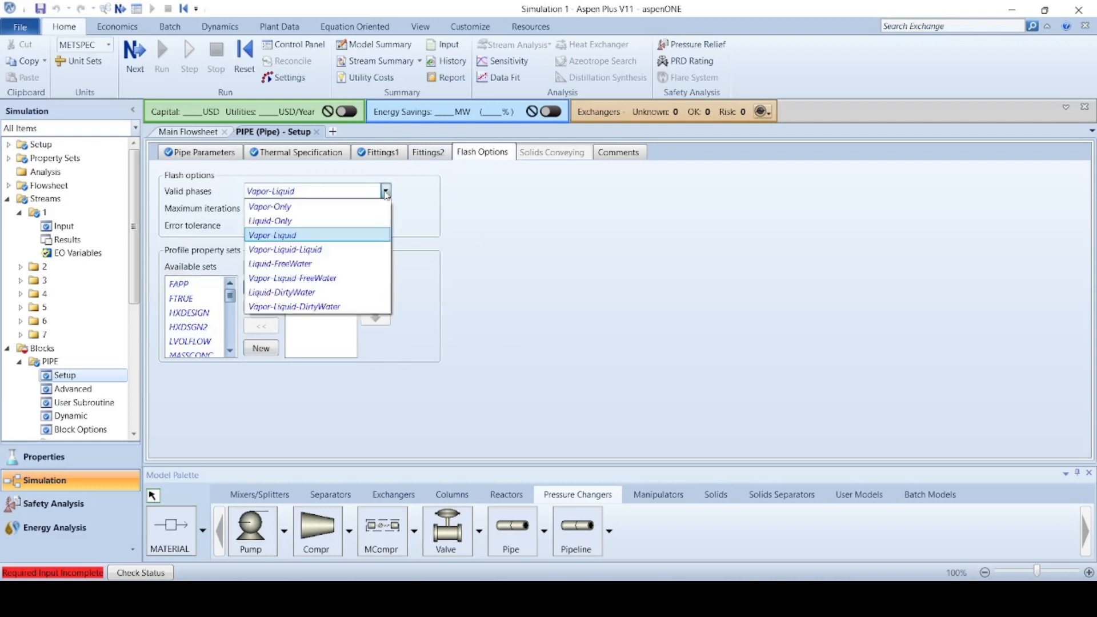
{"action": "left_click", "coordinate": [283, 221]}
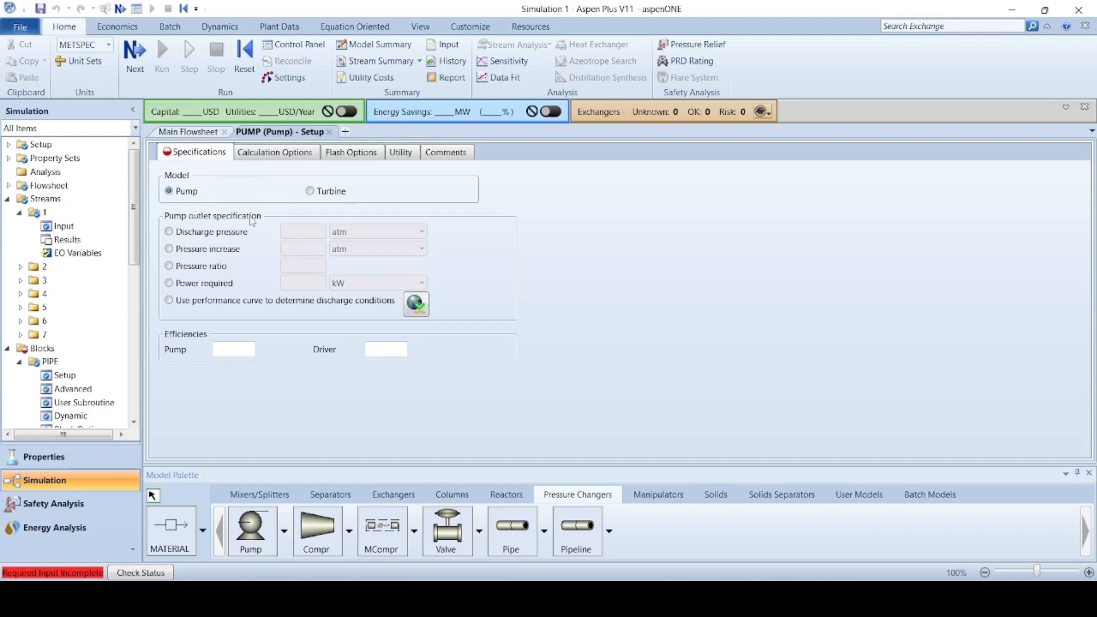
Step: Specify PUMP's outlet by a discharge pressure of 16 atm
{"action": "left_click", "coordinate": [170, 233]}
{"action": "left_click", "coordinate": [309, 233]}
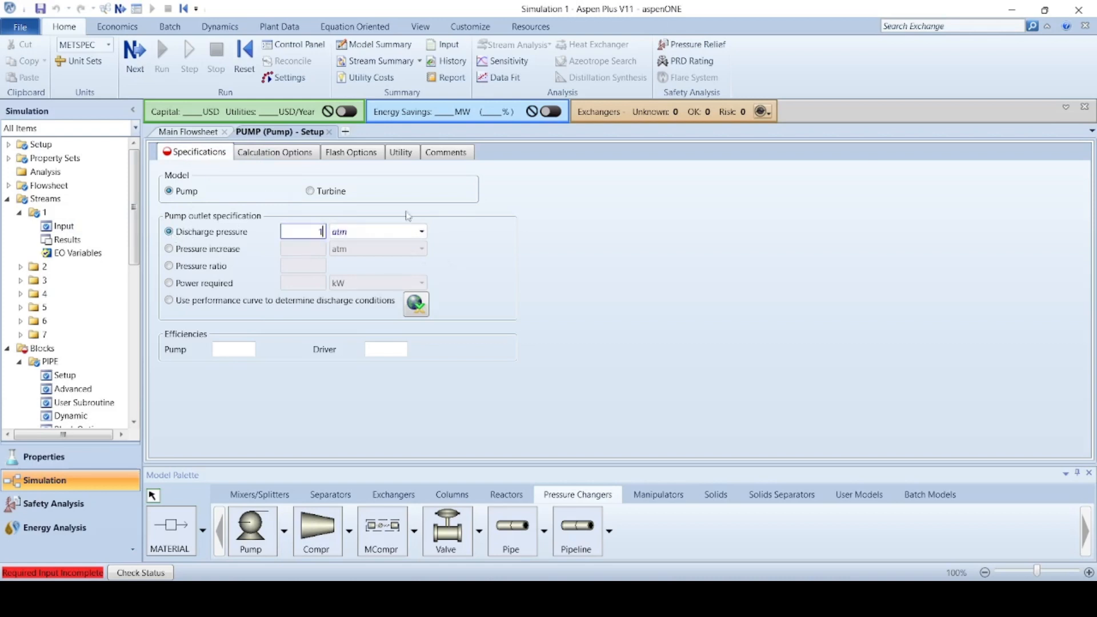
{"action": "left_click", "coordinate": [572, 245]}
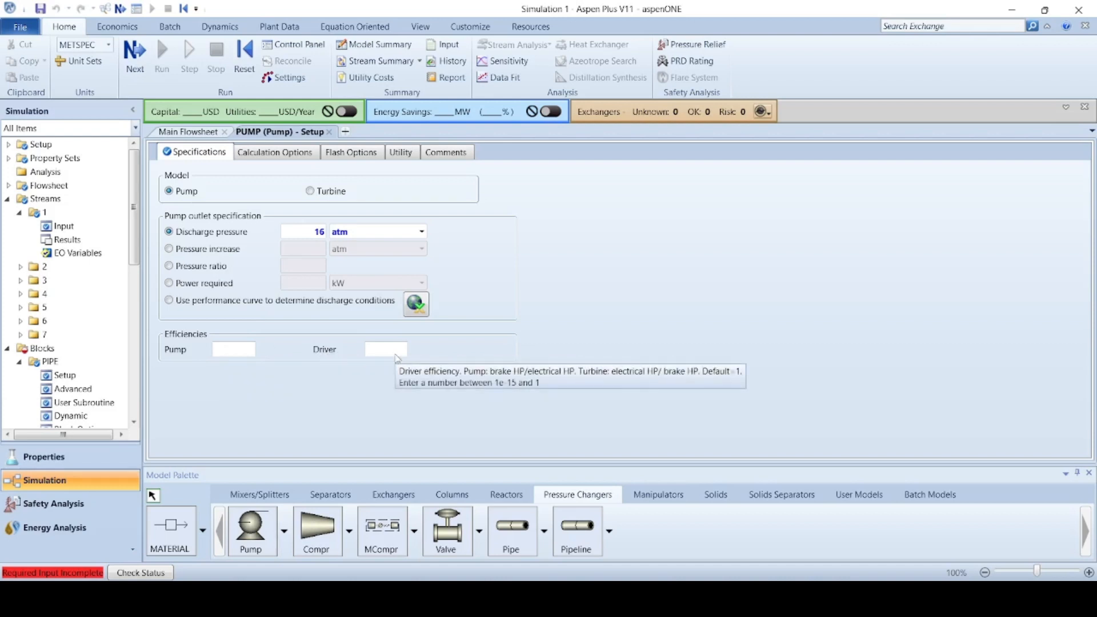
Step: Set PUMP's suction area for the NPSH calculation to 506.7 sqmm and check its flash options
{"action": "left_click", "coordinate": [281, 155]}
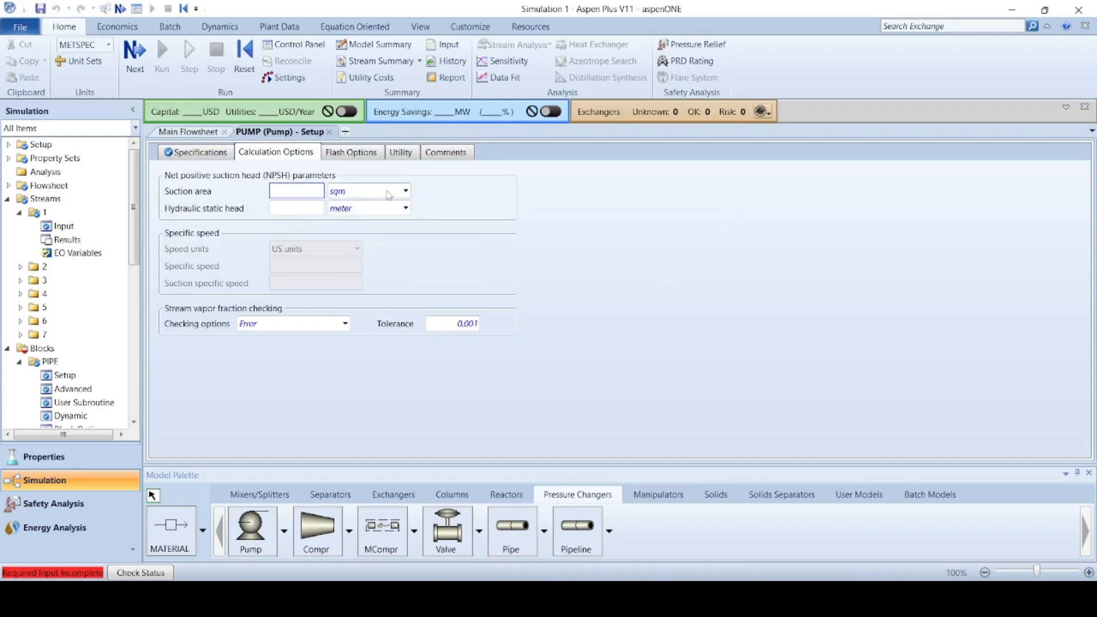
{"action": "left_click", "coordinate": [406, 191]}
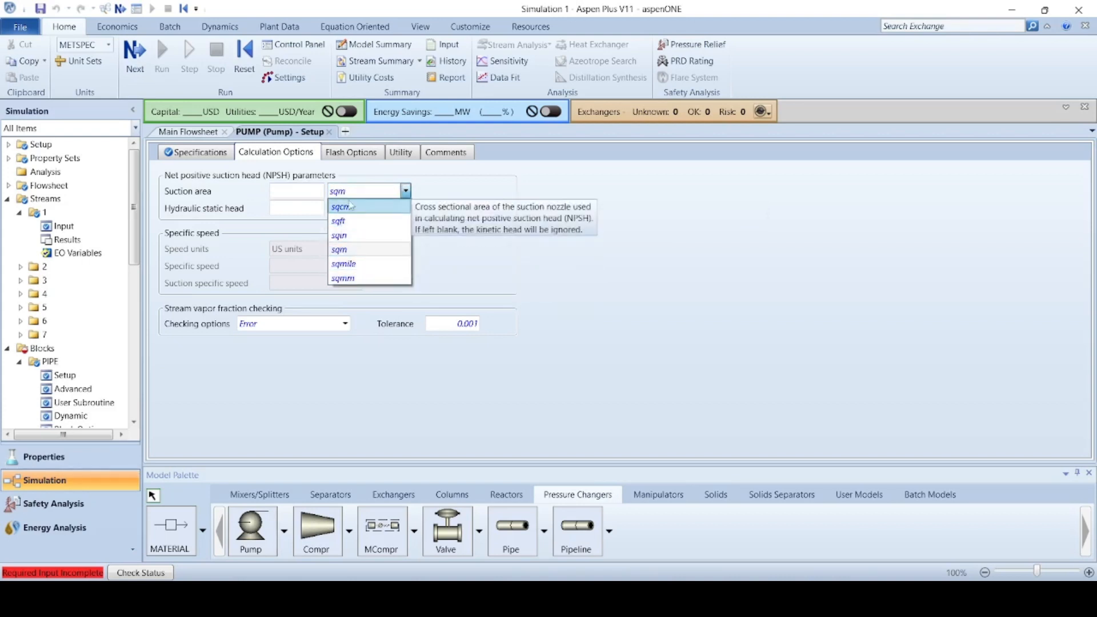
{"action": "left_click", "coordinate": [343, 278]}
{"action": "left_click", "coordinate": [304, 191]}
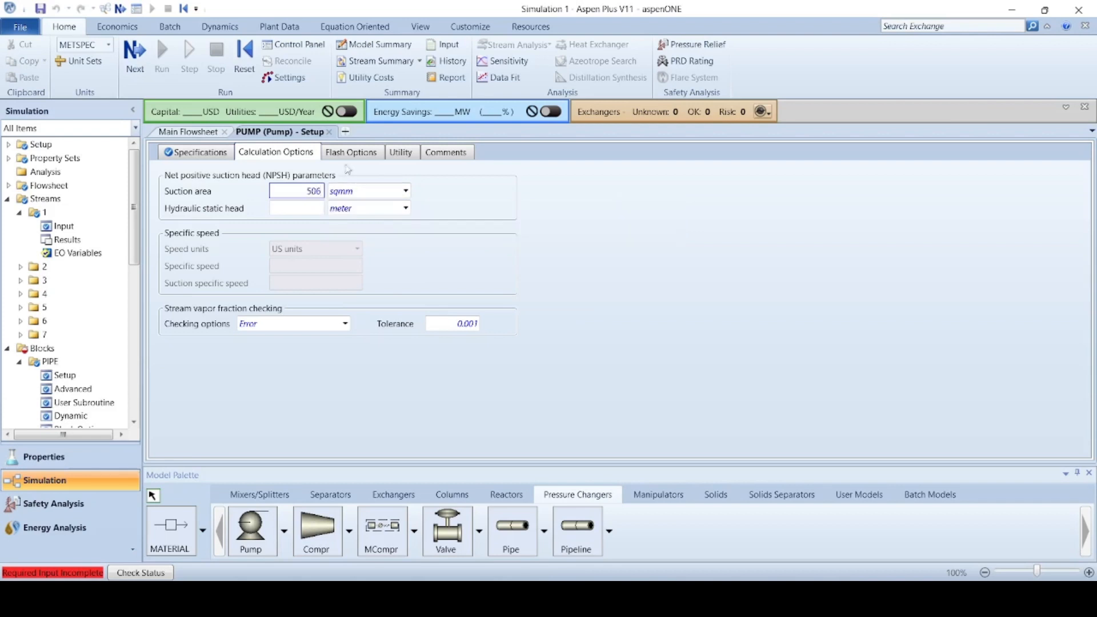
{"action": "type", "text": ".7"}
{"action": "key", "text": "Return"}
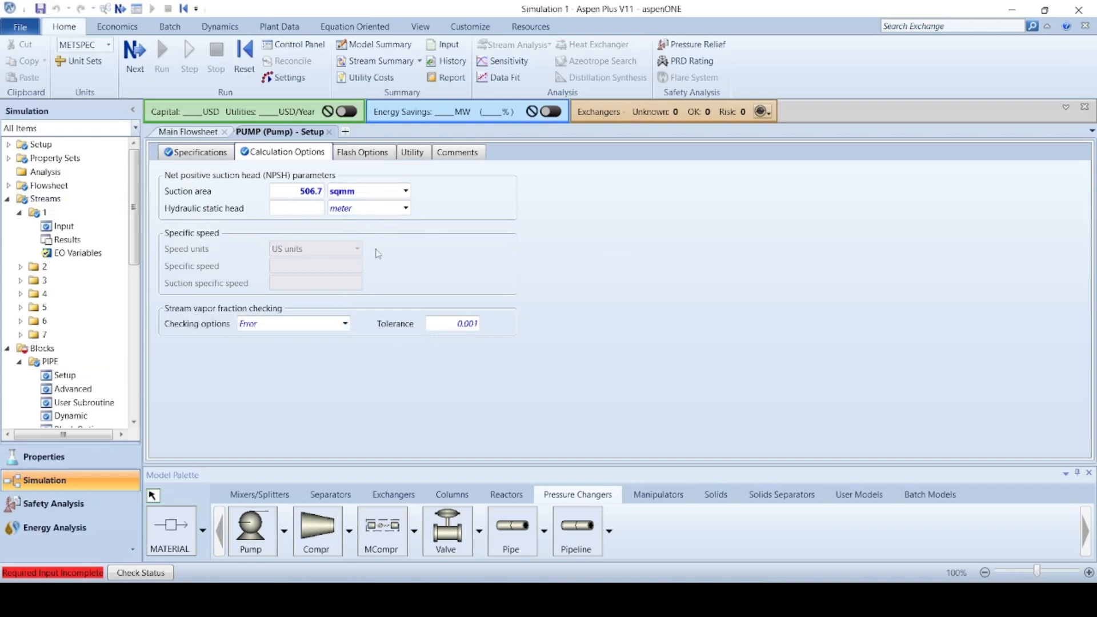
{"action": "left_click", "coordinate": [352, 150]}
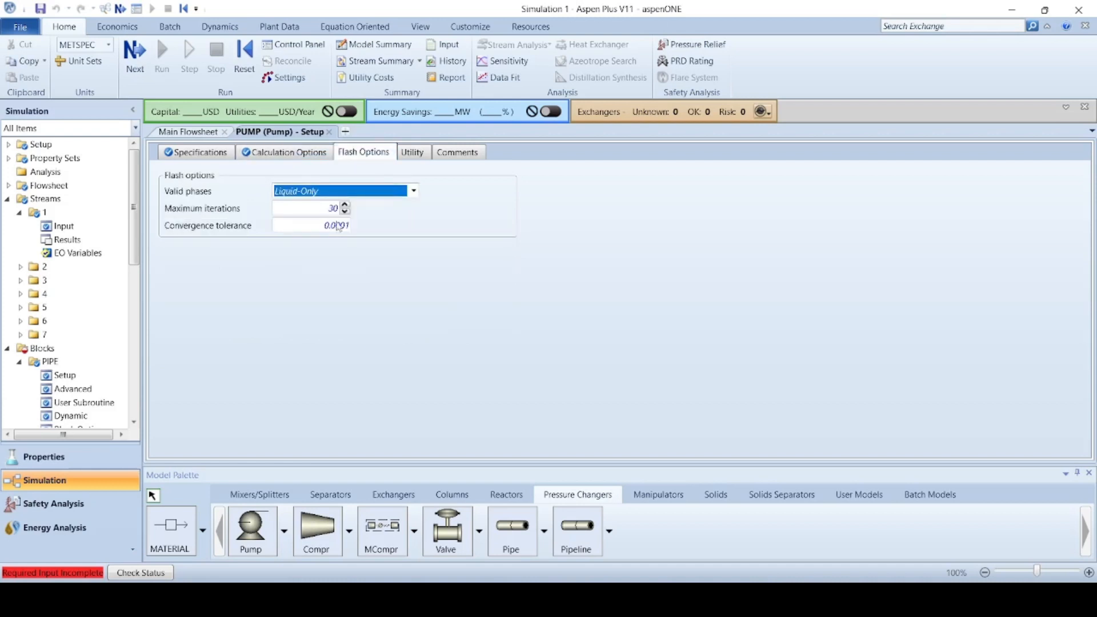
{"action": "left_click", "coordinate": [271, 155]}
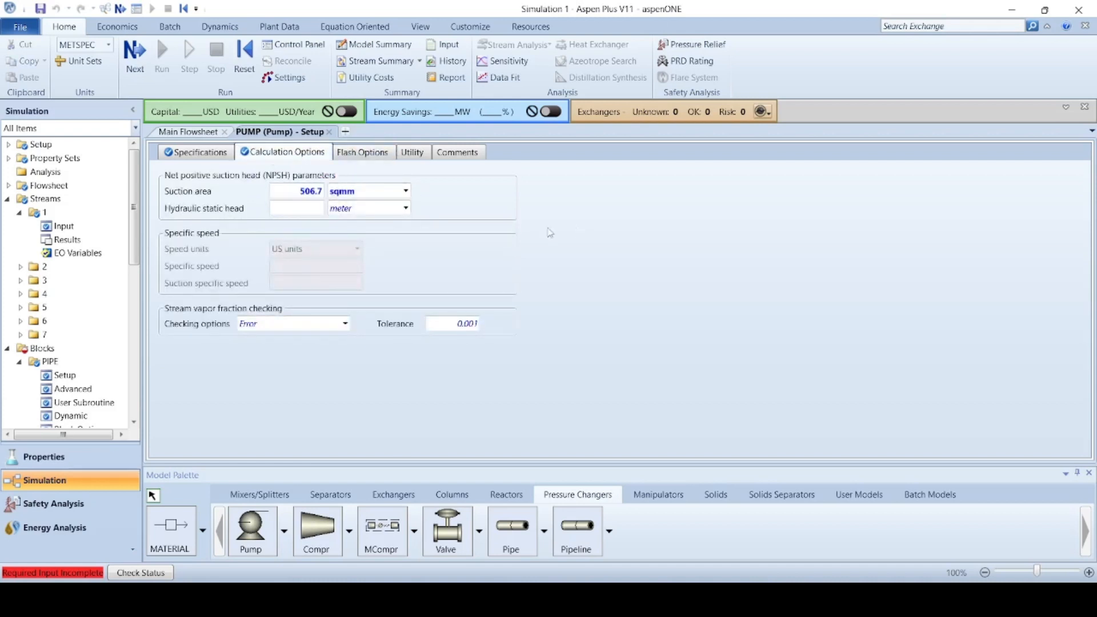
Step: Set VLV1 to calculate outlet pressure for a specified valve (rating) at 50 % opening with Liquid-Only valid phases
{"action": "left_click", "coordinate": [135, 54]}
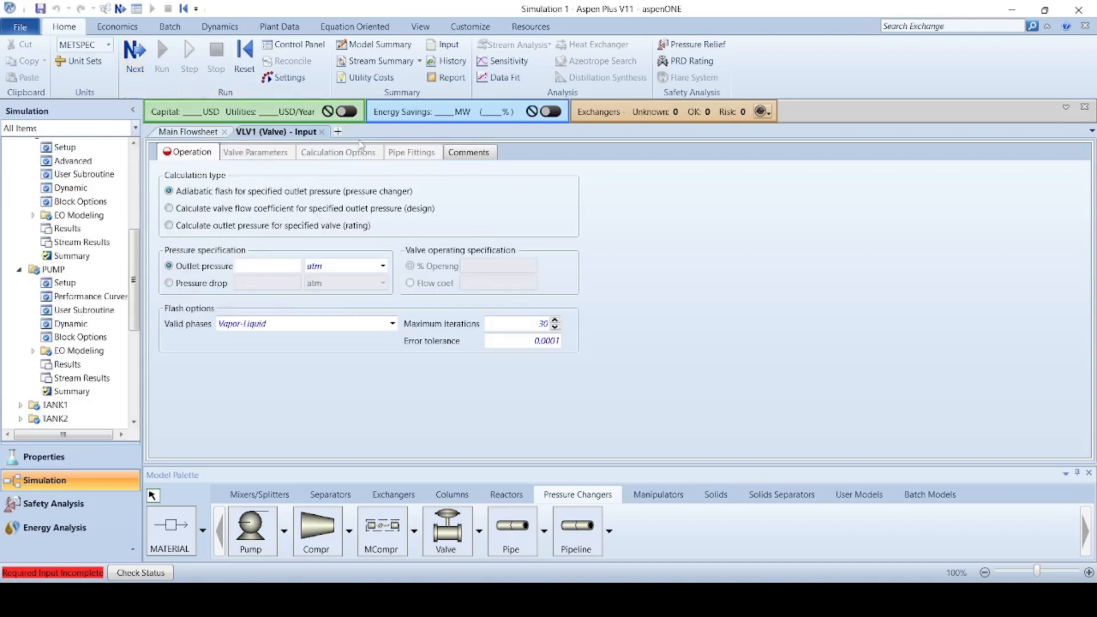
{"action": "left_click", "coordinate": [172, 227]}
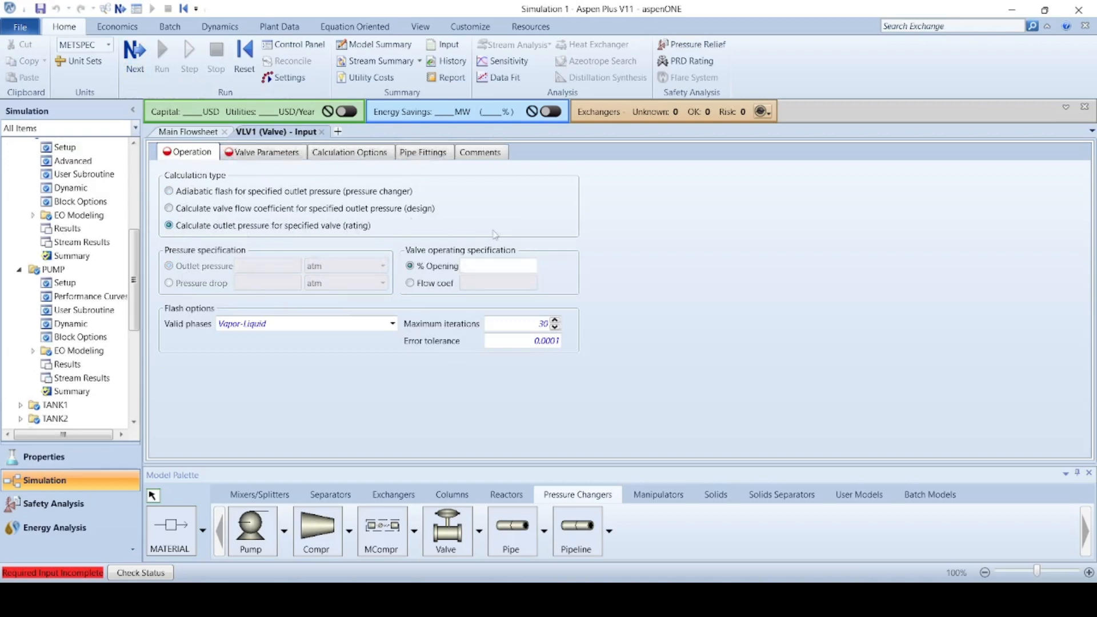
{"action": "left_click", "coordinate": [480, 264]}
{"action": "key", "text": "Return"}
{"action": "left_click", "coordinate": [392, 324]}
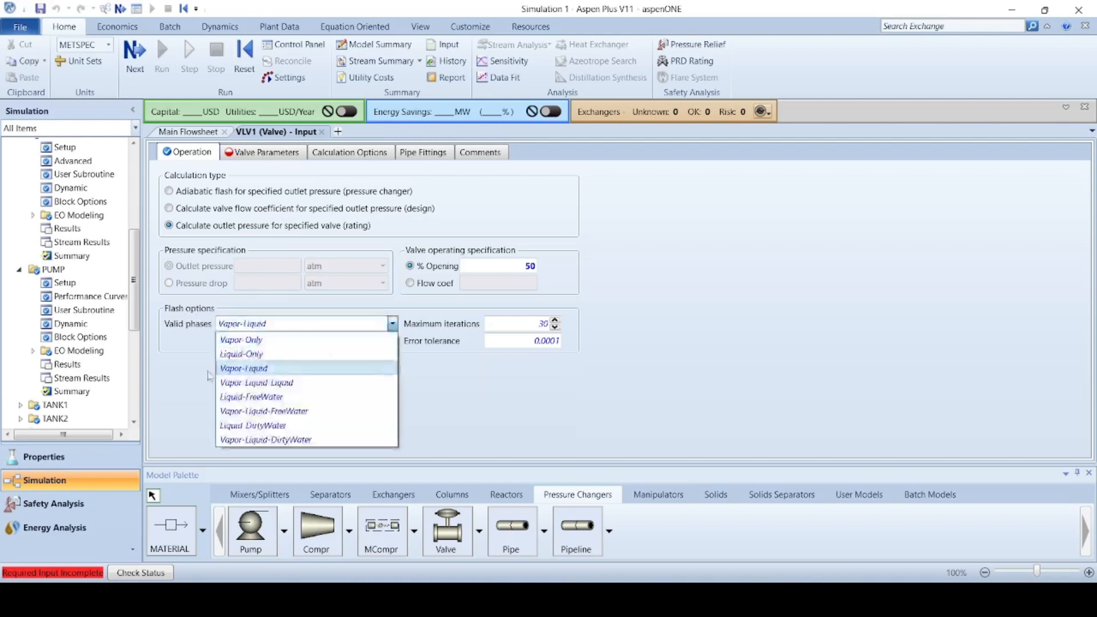
{"action": "left_click", "coordinate": [249, 354]}
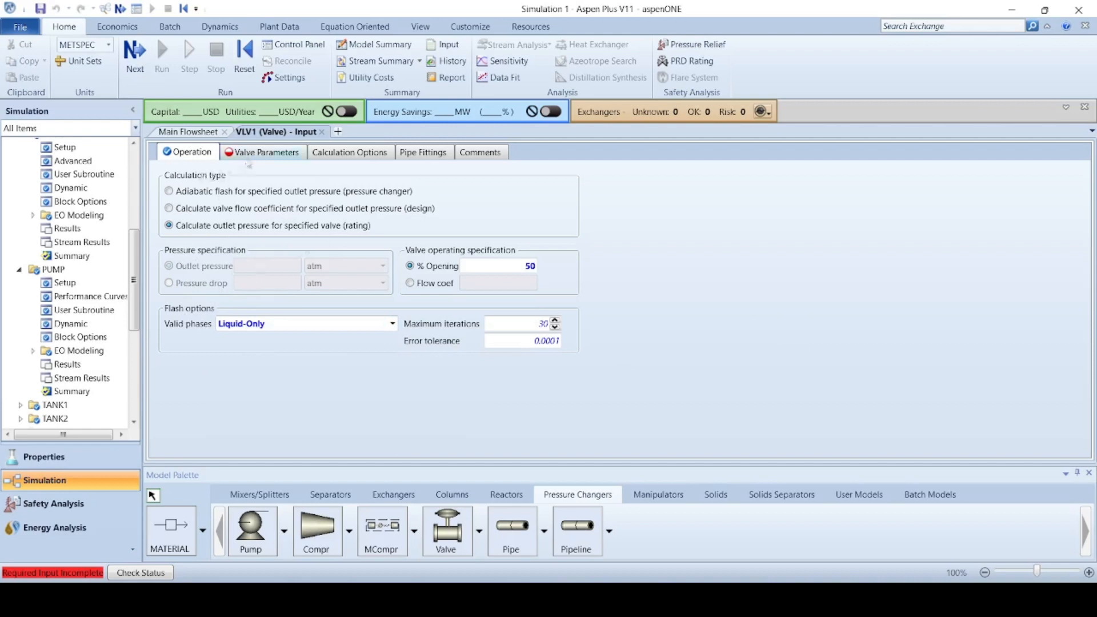
Step: Specify VLV1 as a Globe library valve from Neles-Jamesbury, series V500_Linear_Flow, size 6-IN
{"action": "left_click", "coordinate": [249, 155]}
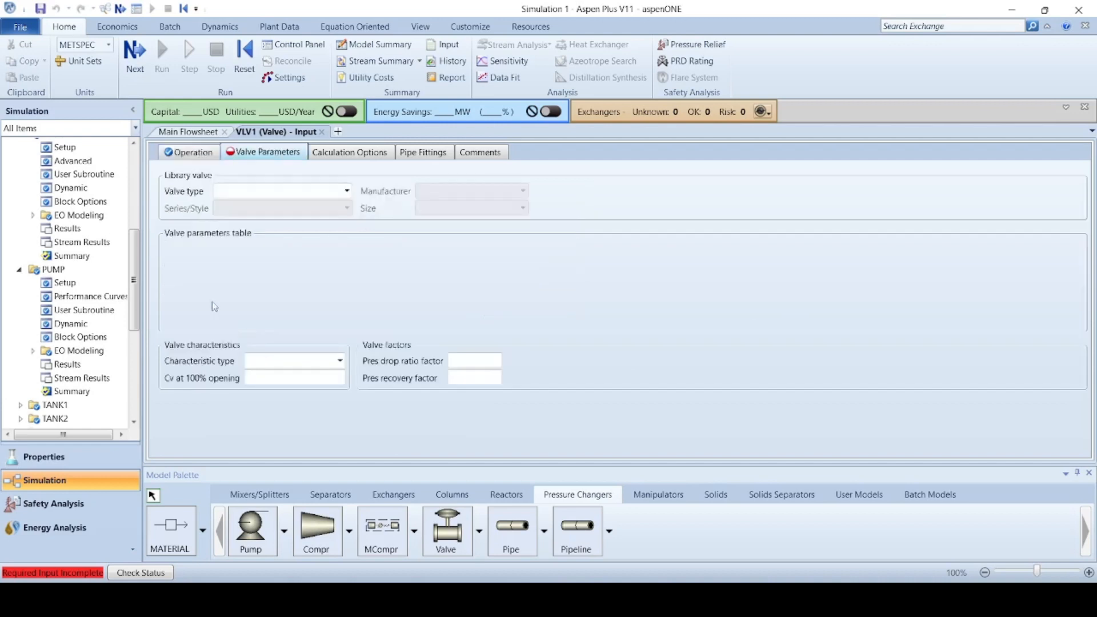
{"action": "left_click", "coordinate": [346, 191]}
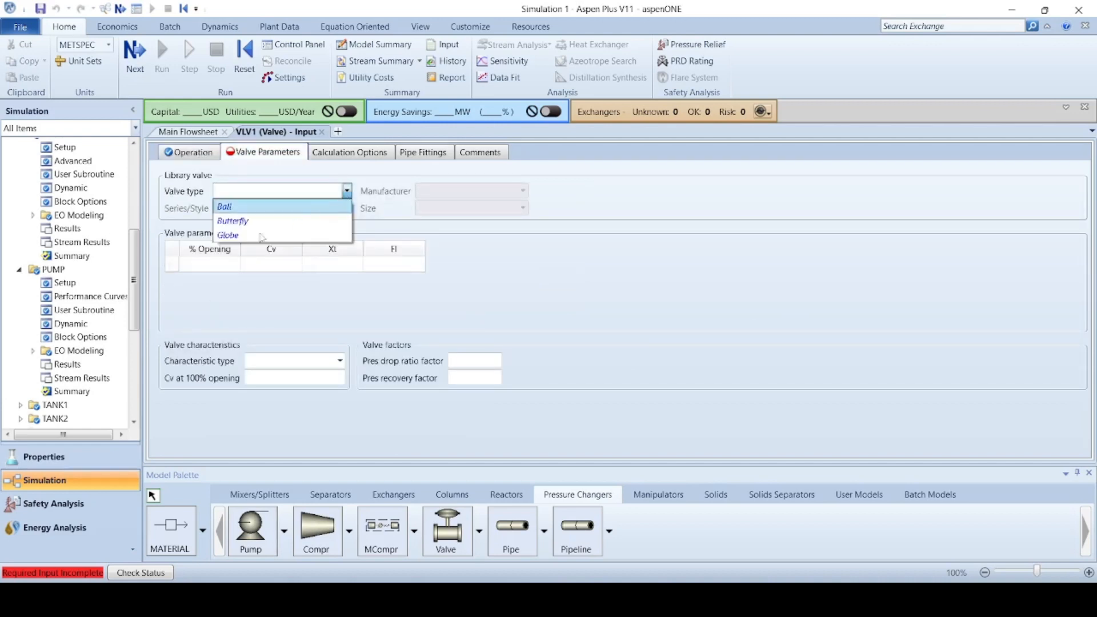
{"action": "left_click", "coordinate": [228, 235]}
{"action": "left_click", "coordinate": [522, 191]}
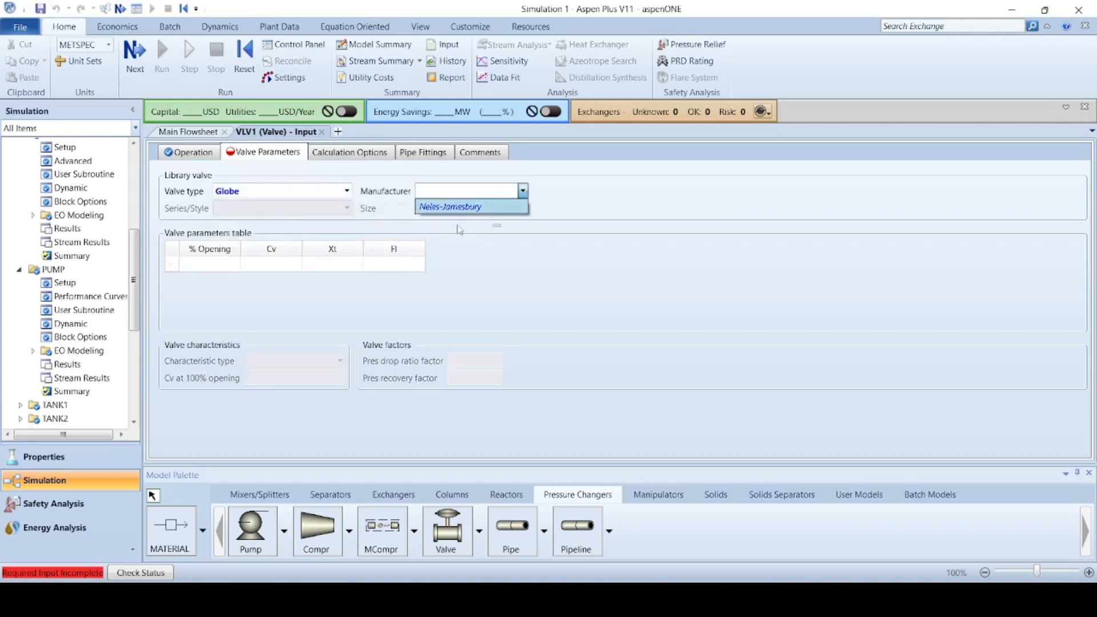
{"action": "left_click", "coordinate": [451, 207]}
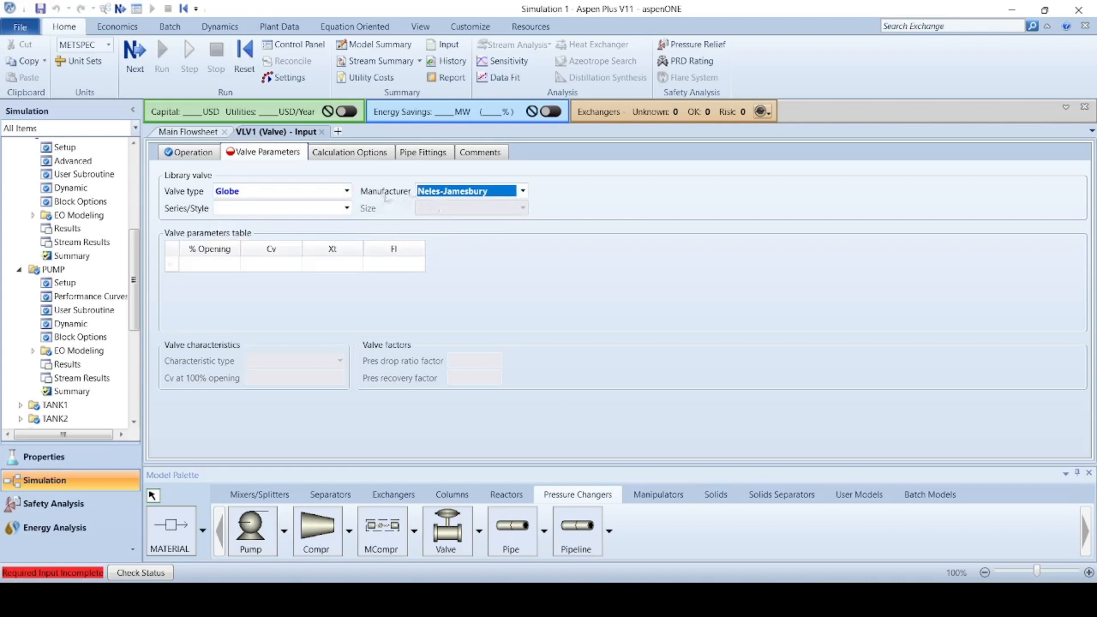
{"action": "left_click", "coordinate": [346, 208]}
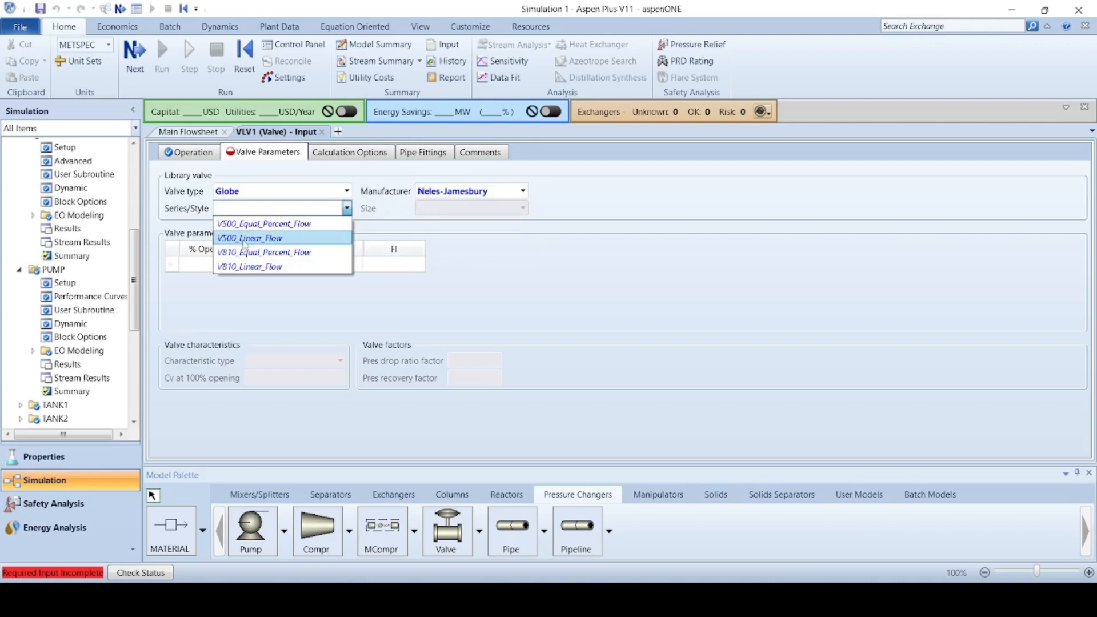
{"action": "left_click", "coordinate": [244, 237]}
{"action": "left_click", "coordinate": [522, 208]}
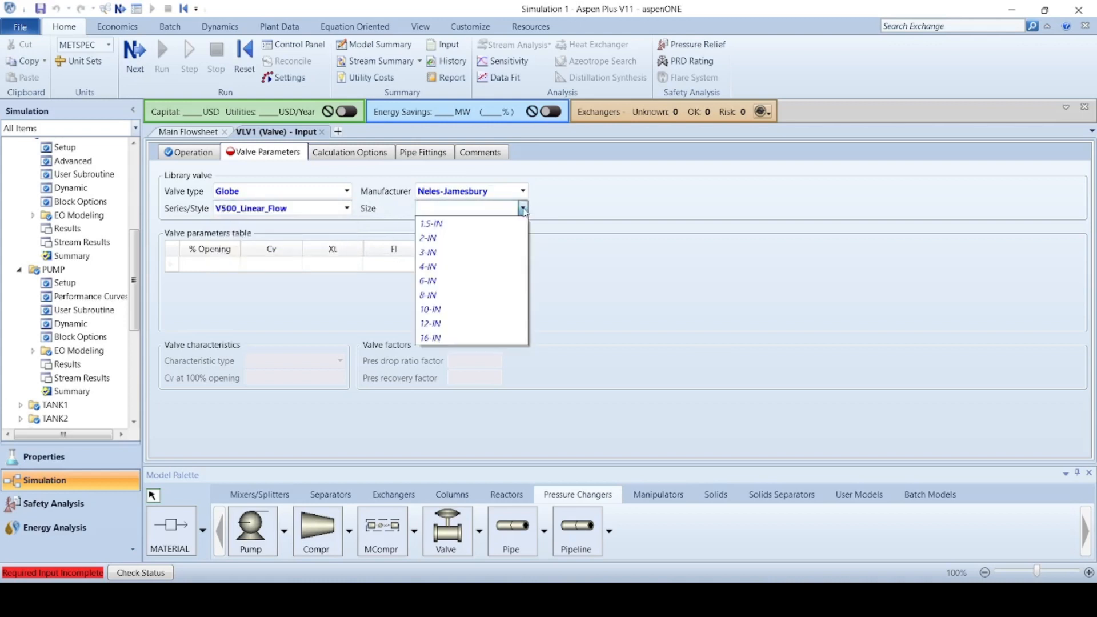
{"action": "left_click", "coordinate": [451, 280]}
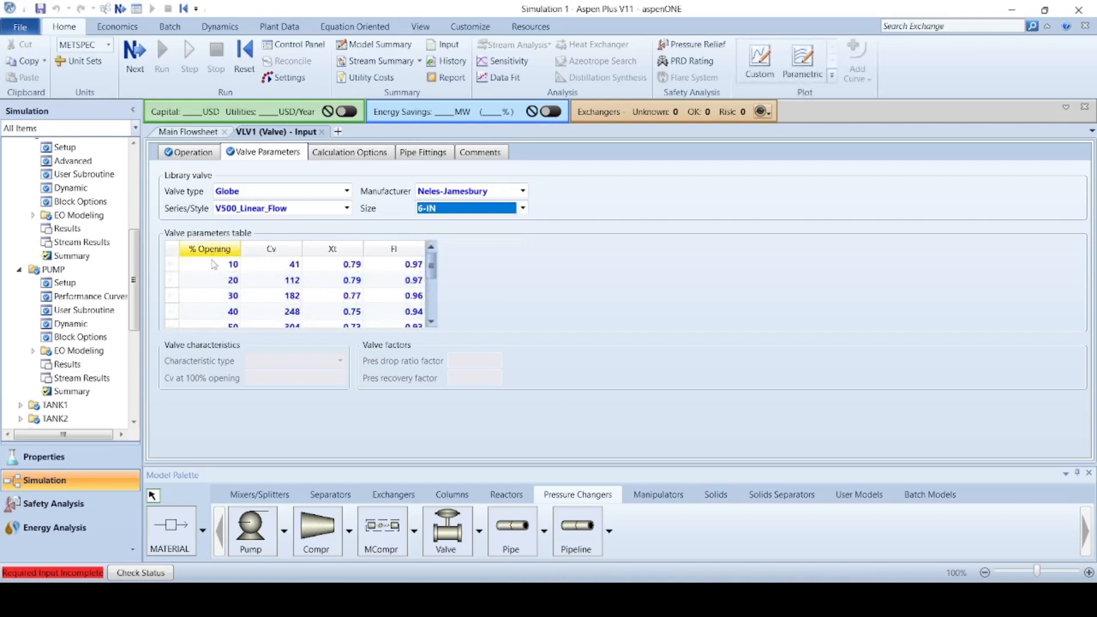
{"action": "scroll", "coordinate": [217, 294], "scroll_direction": "down", "scroll_amount": 2}
{"action": "scroll", "coordinate": [220, 296], "scroll_direction": "up", "scroll_amount": 2}
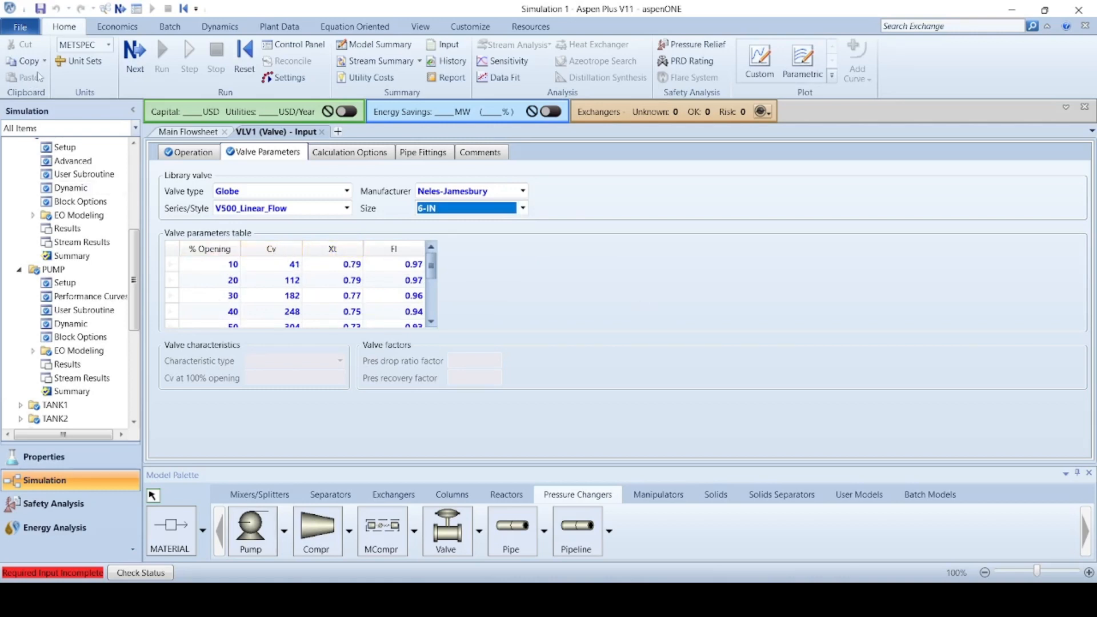
Step: Enable the cavitation index calculation for VLV1 and review its pipe fittings options
{"action": "left_click", "coordinate": [341, 153]}
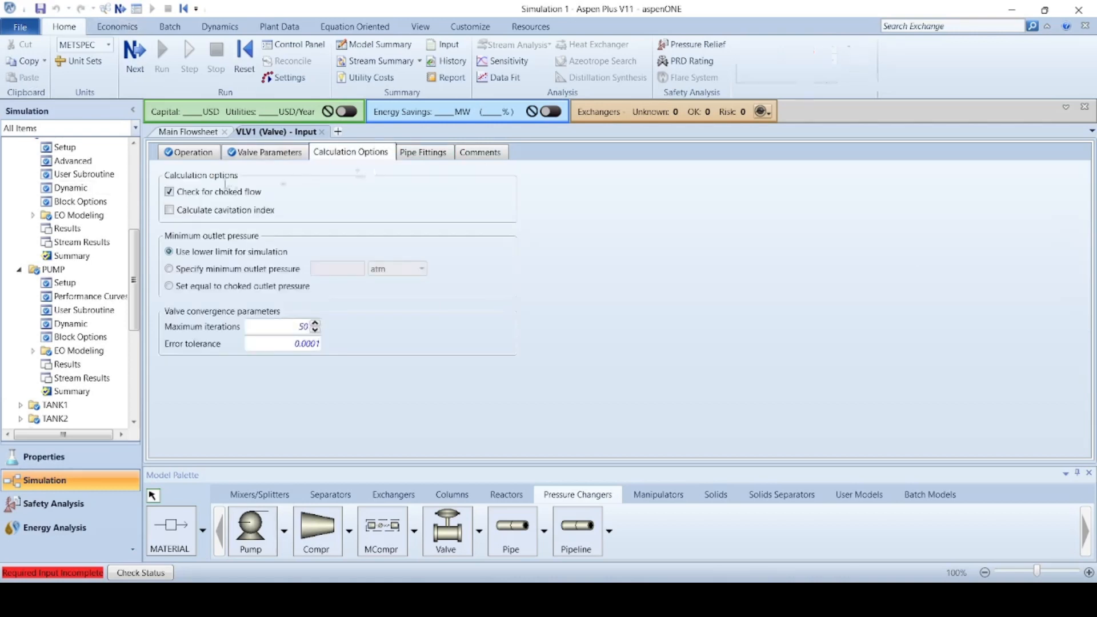
{"action": "left_click", "coordinate": [169, 211]}
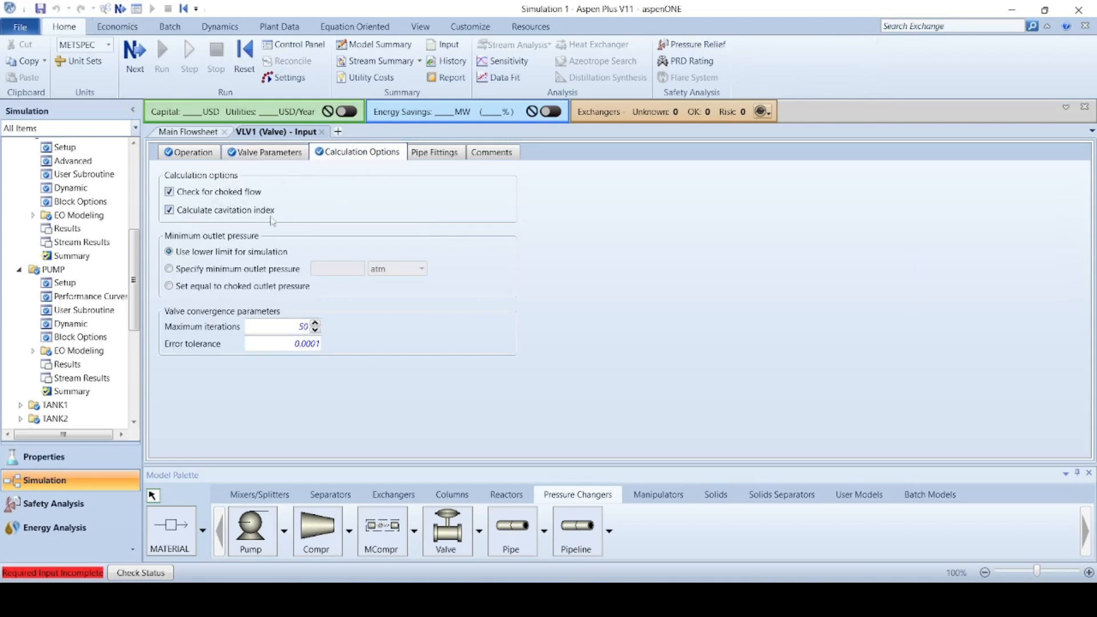
{"action": "left_click", "coordinate": [423, 155]}
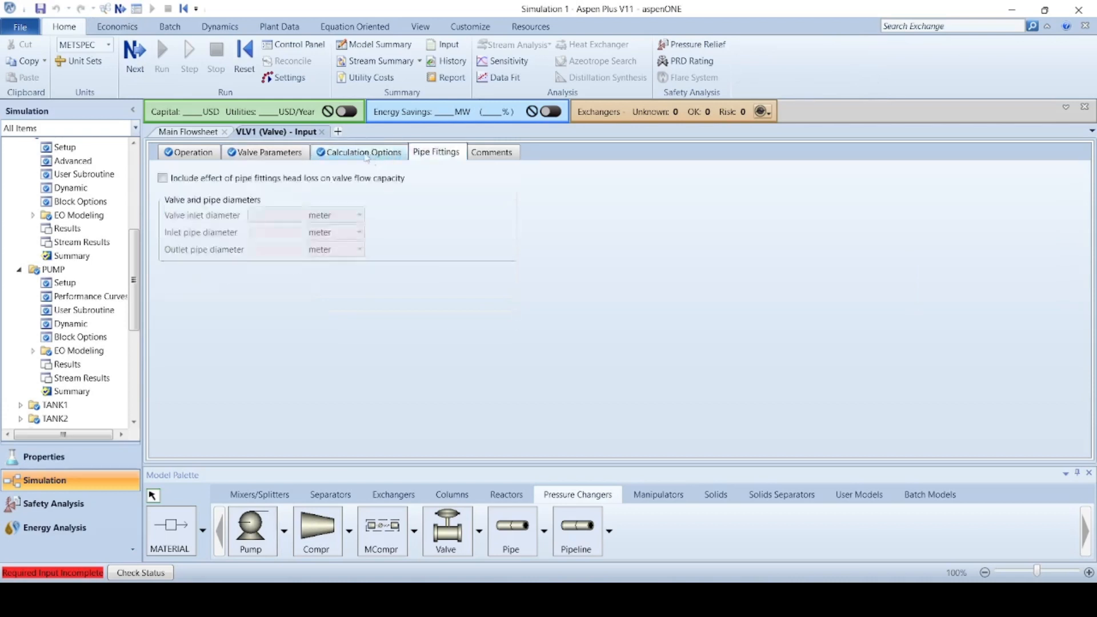
{"action": "left_click", "coordinate": [366, 155]}
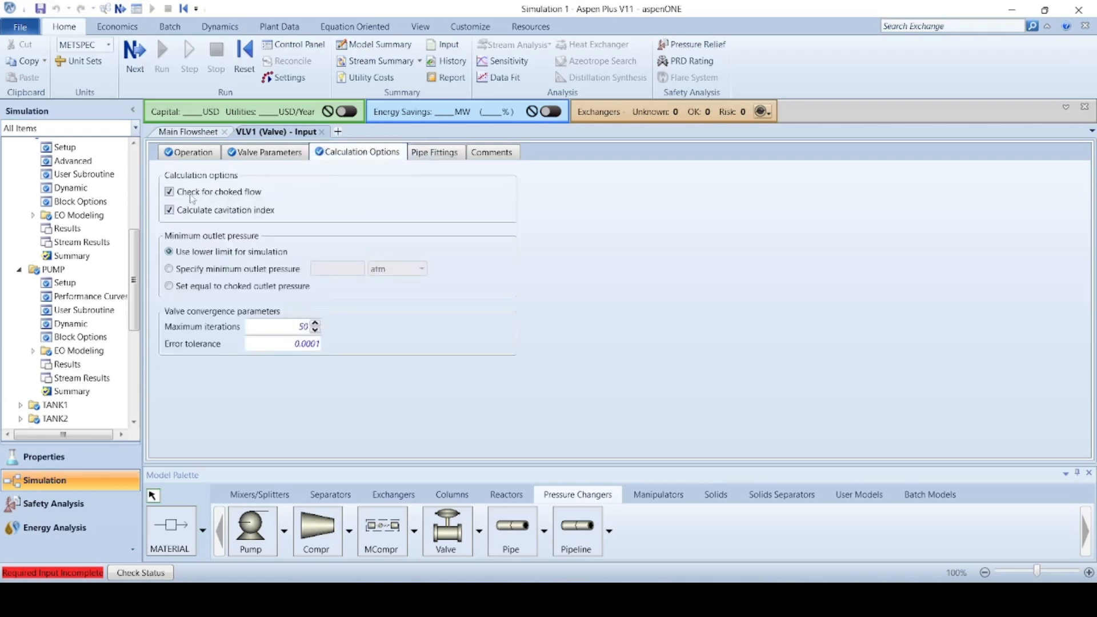
{"action": "mouse_move", "coordinate": [239, 193]}
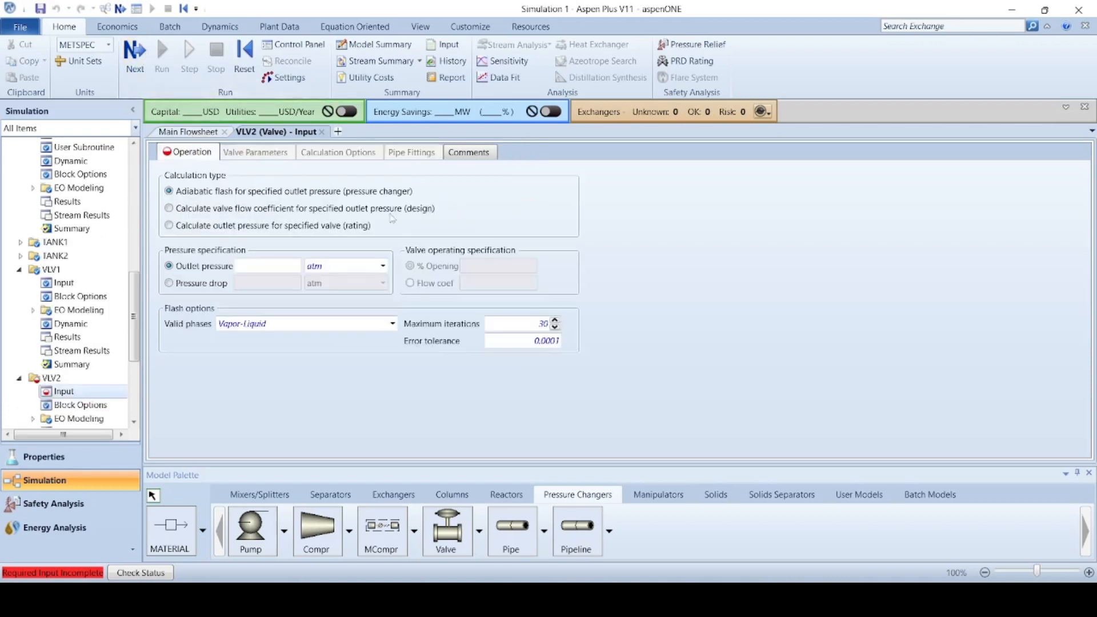
Step: Set VLV2 to calculate outlet pressure for a specified valve (rating) at 50 % opening with Liquid-Only valid phases
{"action": "left_click", "coordinate": [189, 225]}
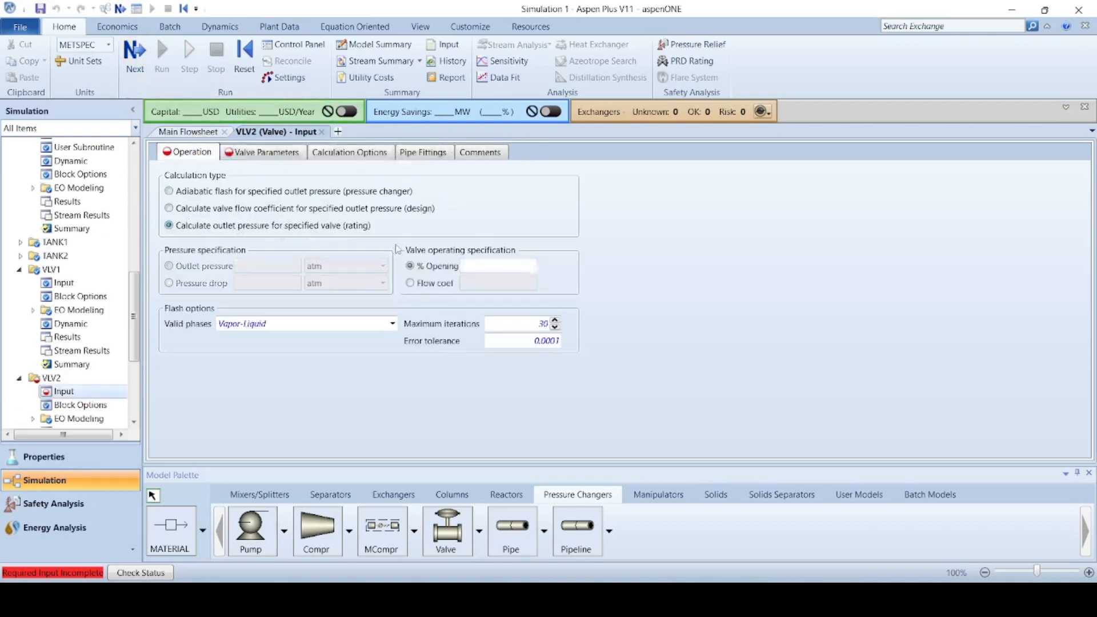
{"action": "left_click", "coordinate": [517, 266]}
{"action": "type", "text": "50"}
{"action": "key", "text": "Return"}
{"action": "left_click", "coordinate": [393, 324]}
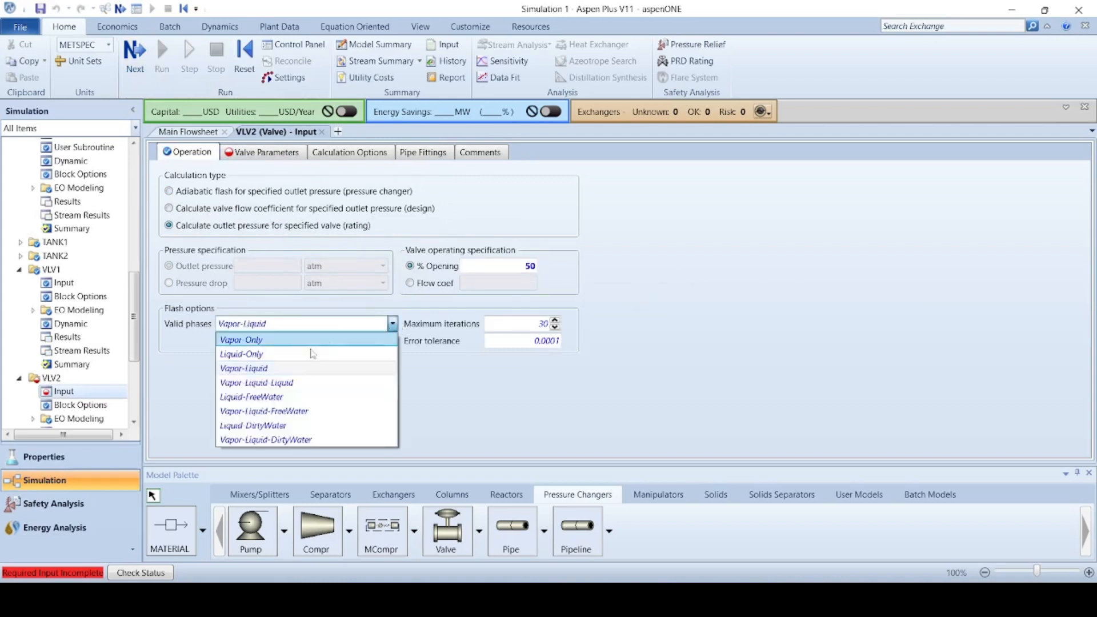
{"action": "left_click", "coordinate": [311, 353]}
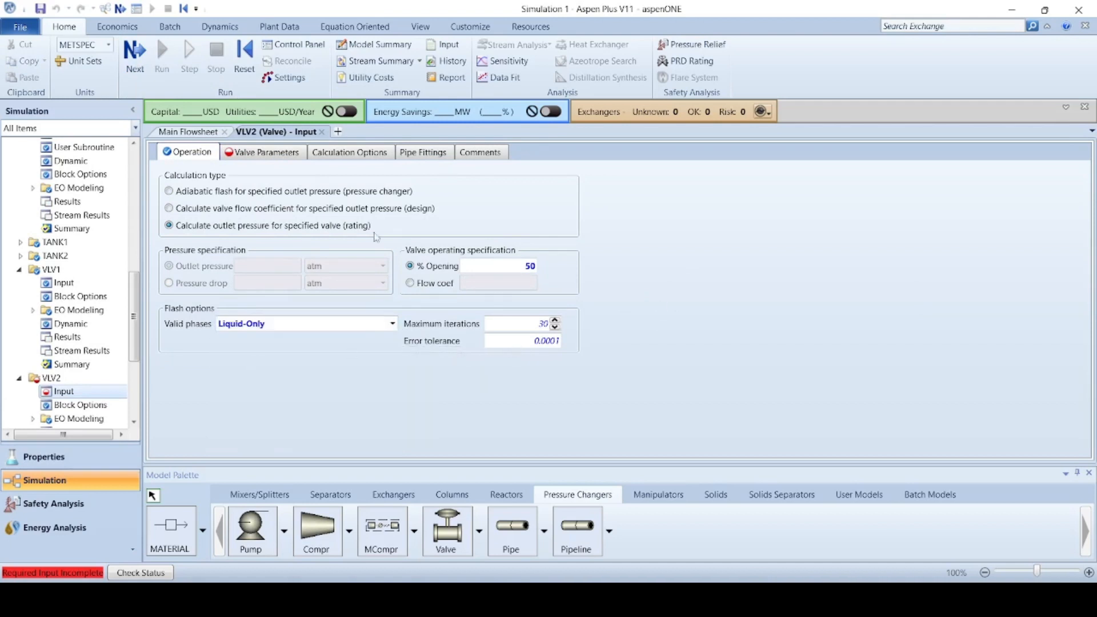
Step: Specify VLV2 as a Butterfly library valve from Neles-Jamesbury, series Ansi_Class_150, size 6-IN, and review its parameters table
{"action": "left_click", "coordinate": [263, 151]}
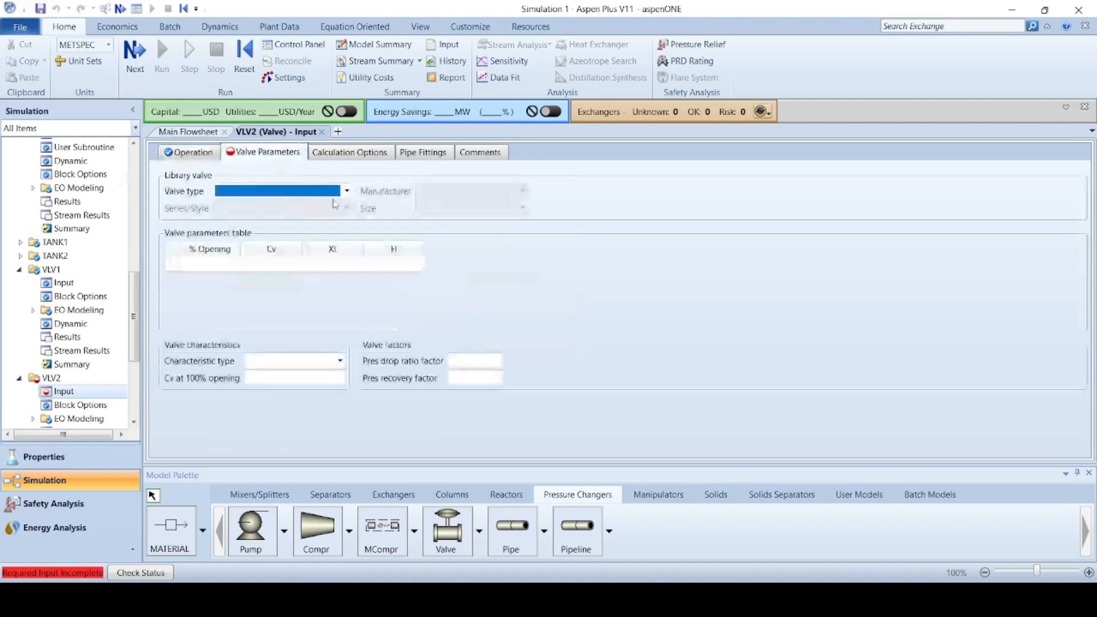
{"action": "left_click", "coordinate": [346, 191]}
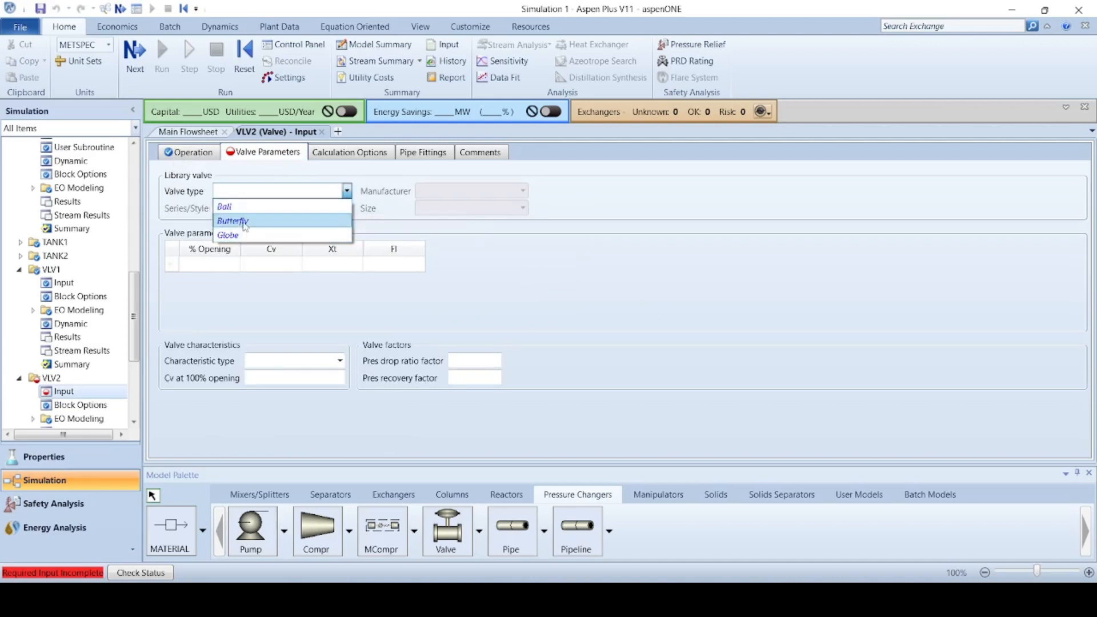
{"action": "left_click", "coordinate": [250, 219]}
{"action": "left_click", "coordinate": [522, 191]}
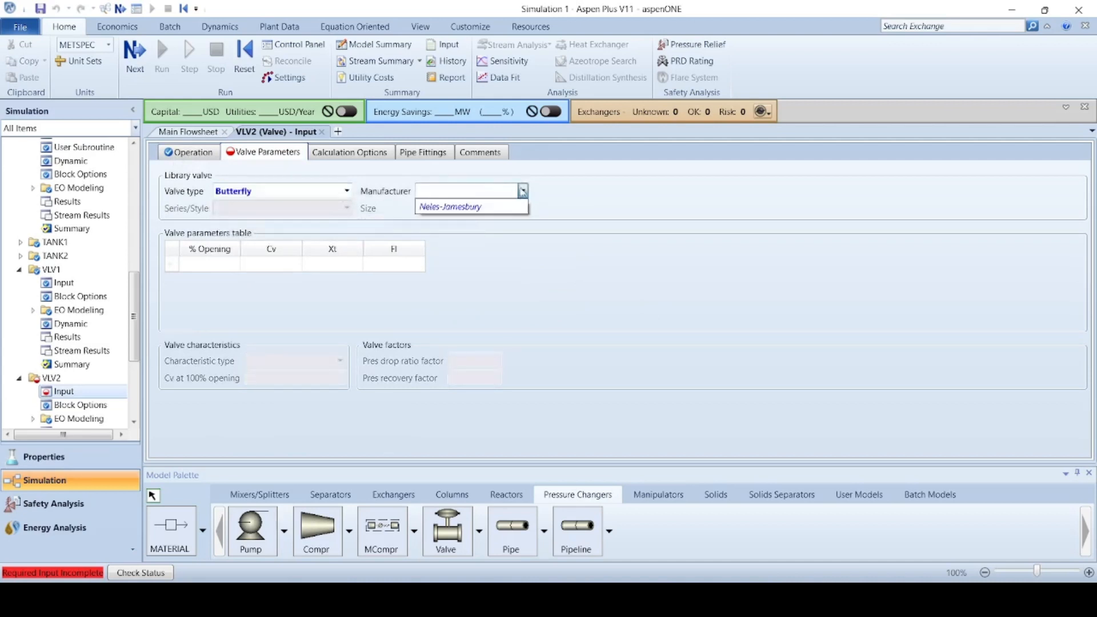
{"action": "left_click", "coordinate": [457, 211]}
{"action": "left_click", "coordinate": [347, 208]}
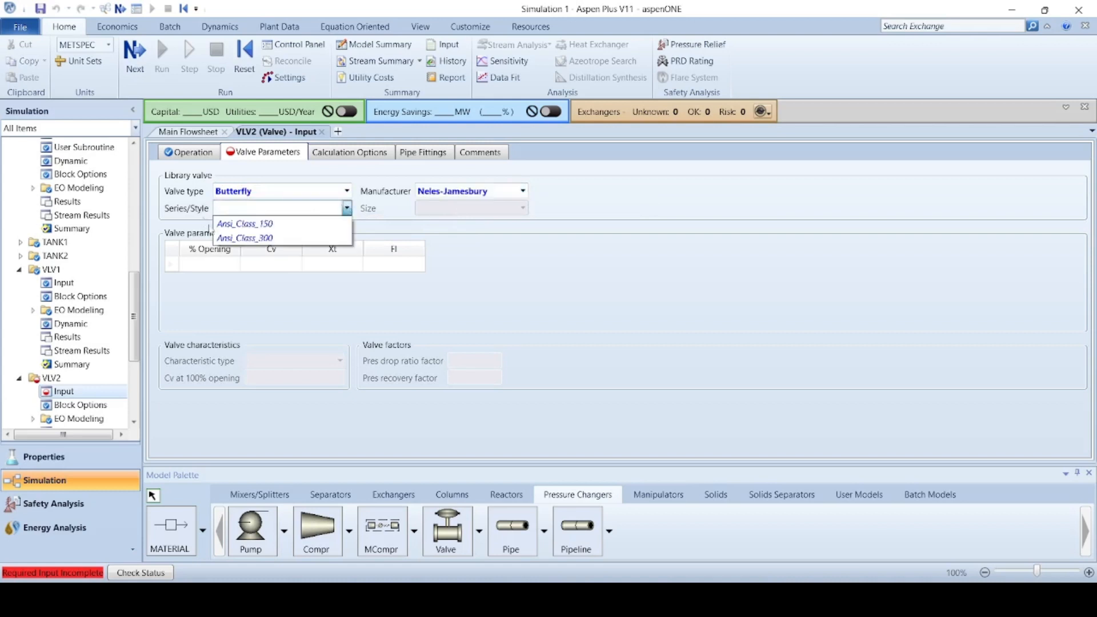
{"action": "left_click", "coordinate": [273, 224]}
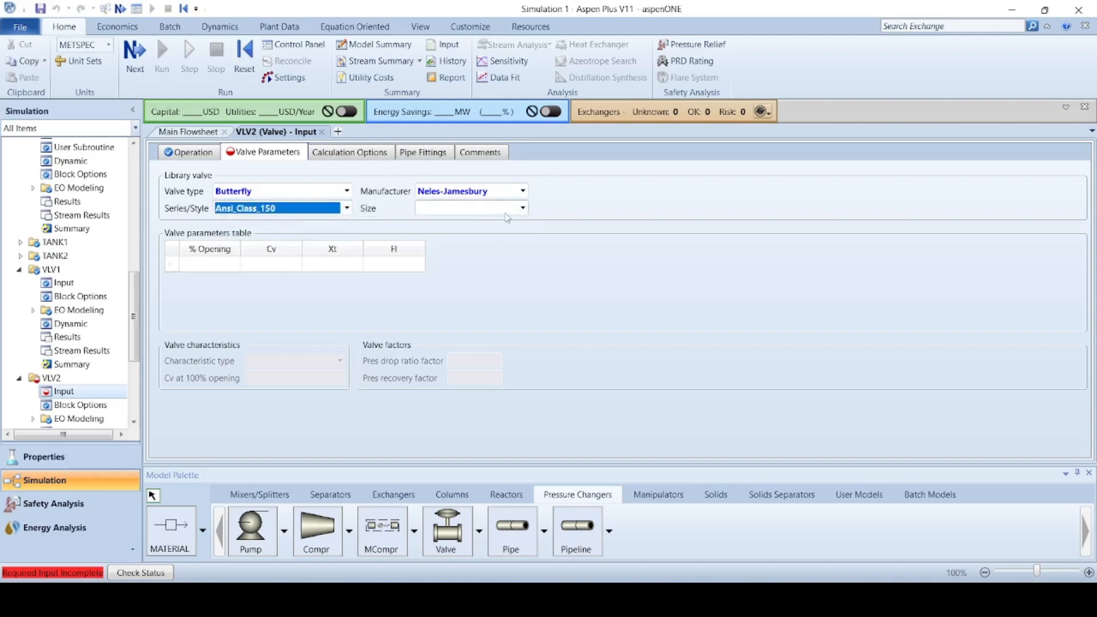
{"action": "left_click", "coordinate": [522, 208]}
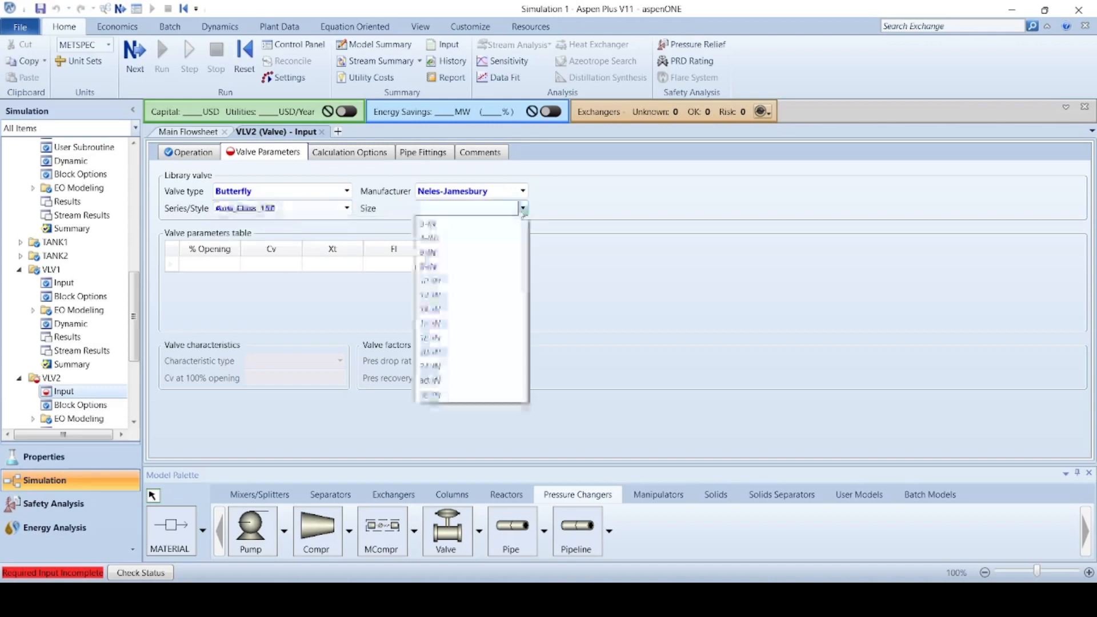
{"action": "left_click", "coordinate": [439, 252]}
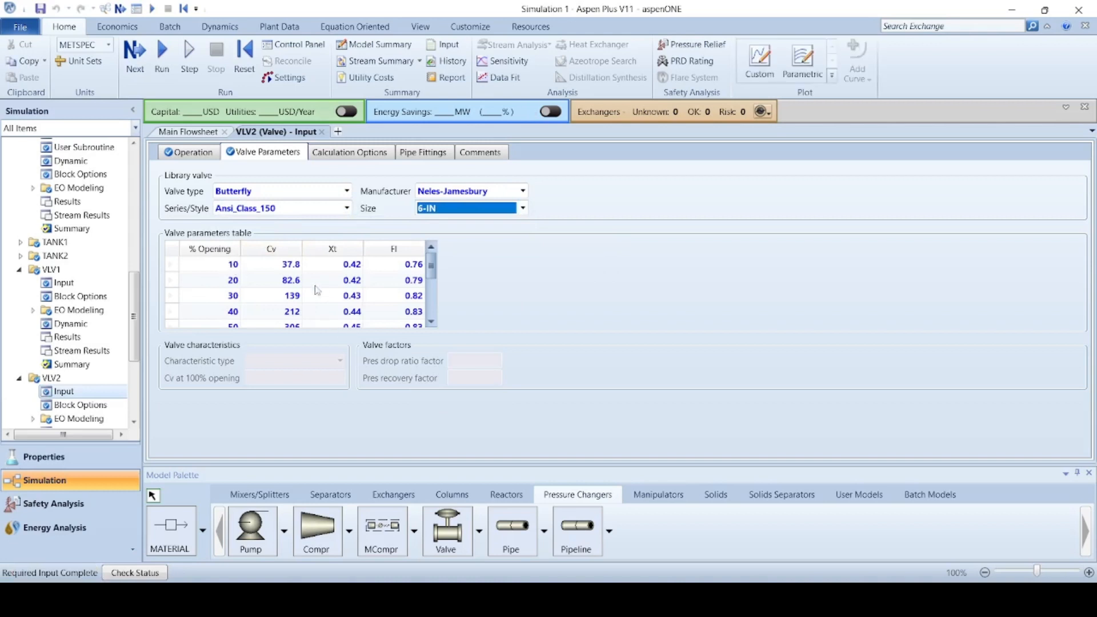
{"action": "scroll", "coordinate": [318, 293], "scroll_direction": "down", "scroll_amount": 2}
{"action": "scroll", "coordinate": [341, 271], "scroll_direction": "up", "scroll_amount": 2}
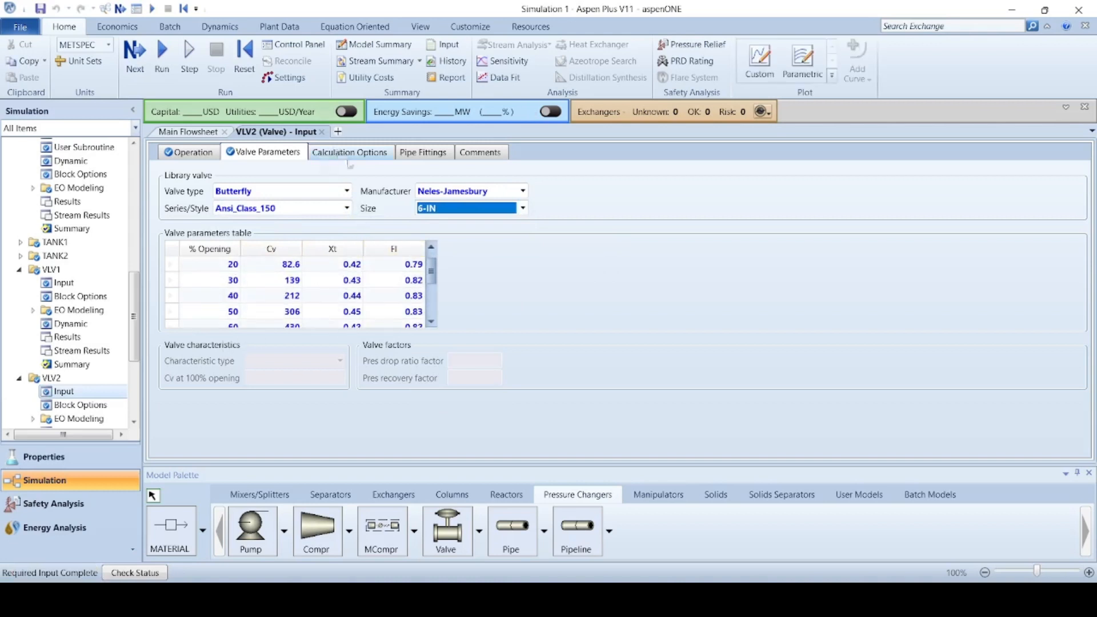
Step: Enable the cavitation index calculation for VLV2 and run the simulation
{"action": "left_click", "coordinate": [343, 152]}
{"action": "left_click", "coordinate": [170, 210]}
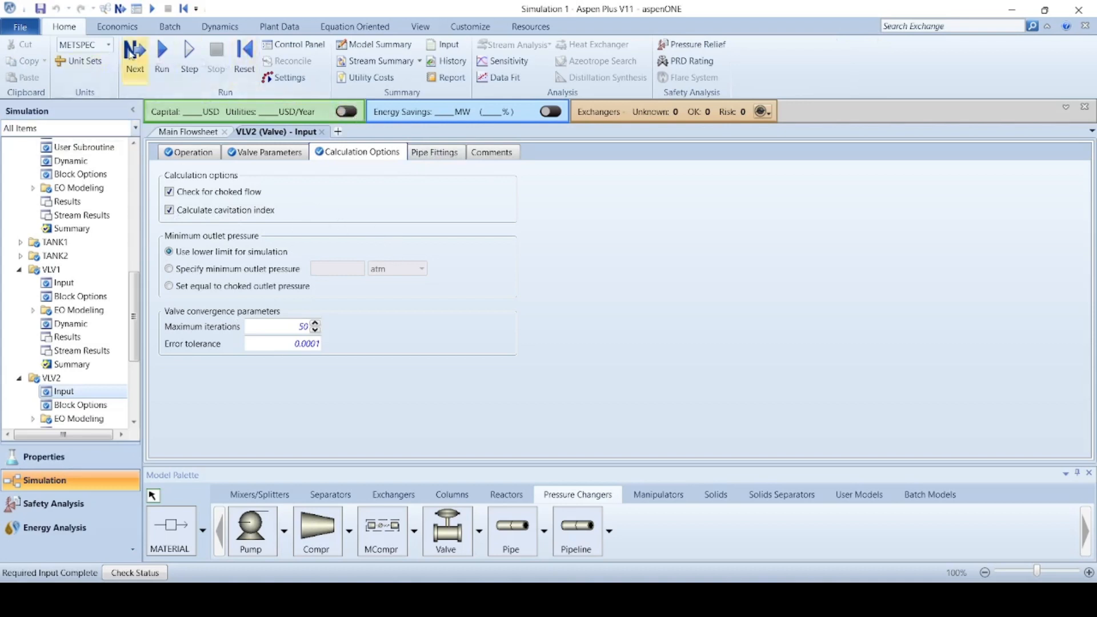
{"action": "left_click", "coordinate": [135, 53]}
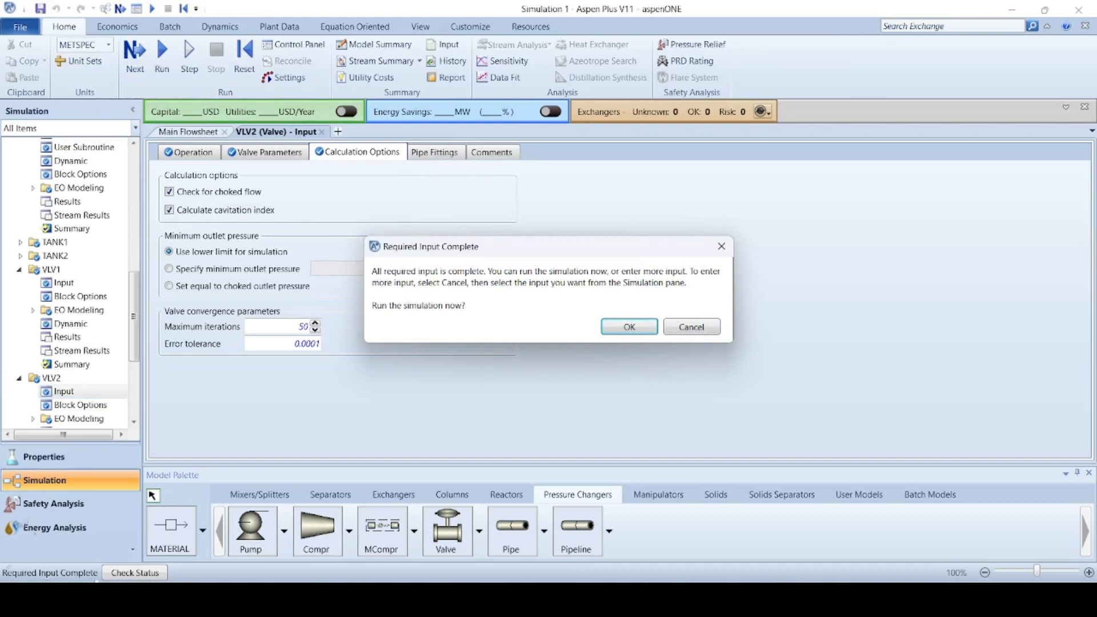
{"action": "left_click", "coordinate": [624, 330]}
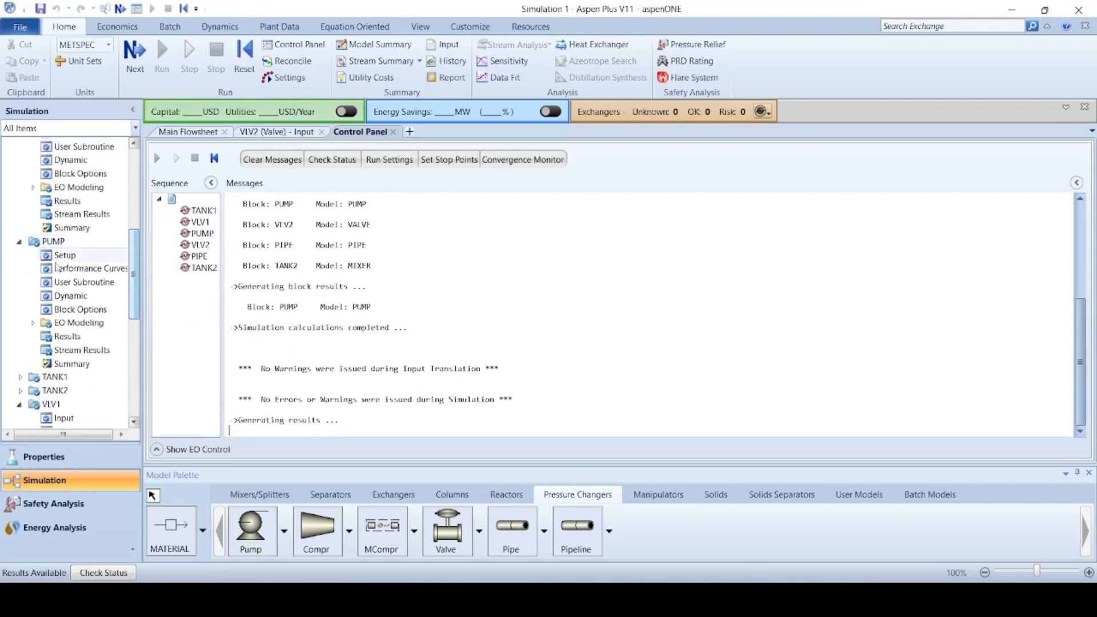
Step: Examine the PIPE block's results, covering the pressure drop summary, the inlet and outlet stream conditions, and the balance
{"action": "scroll", "coordinate": [57, 274], "scroll_direction": "down", "scroll_amount": 2}
{"action": "scroll", "coordinate": [69, 373], "scroll_direction": "up", "scroll_amount": 3}
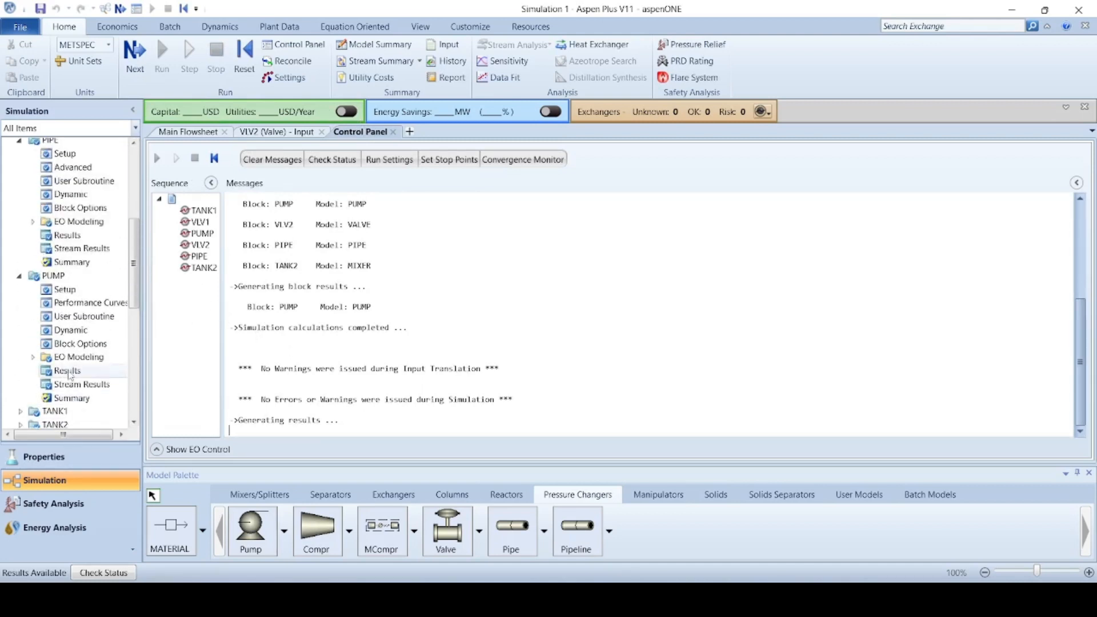
{"action": "scroll", "coordinate": [69, 371], "scroll_direction": "up", "scroll_amount": 3}
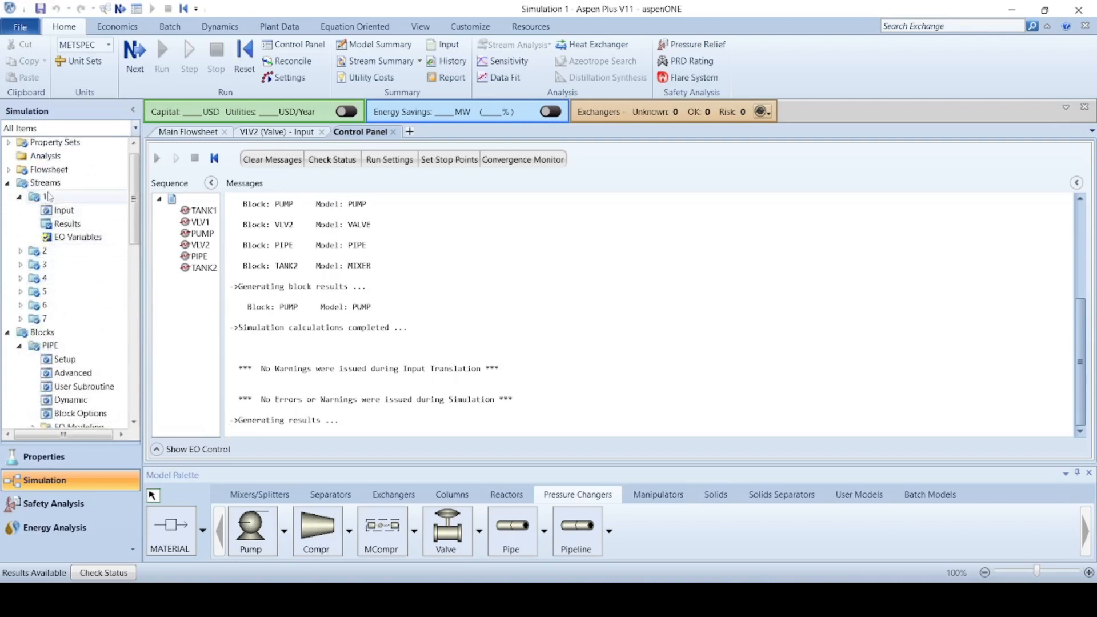
{"action": "scroll", "coordinate": [51, 278], "scroll_direction": "down", "scroll_amount": 2}
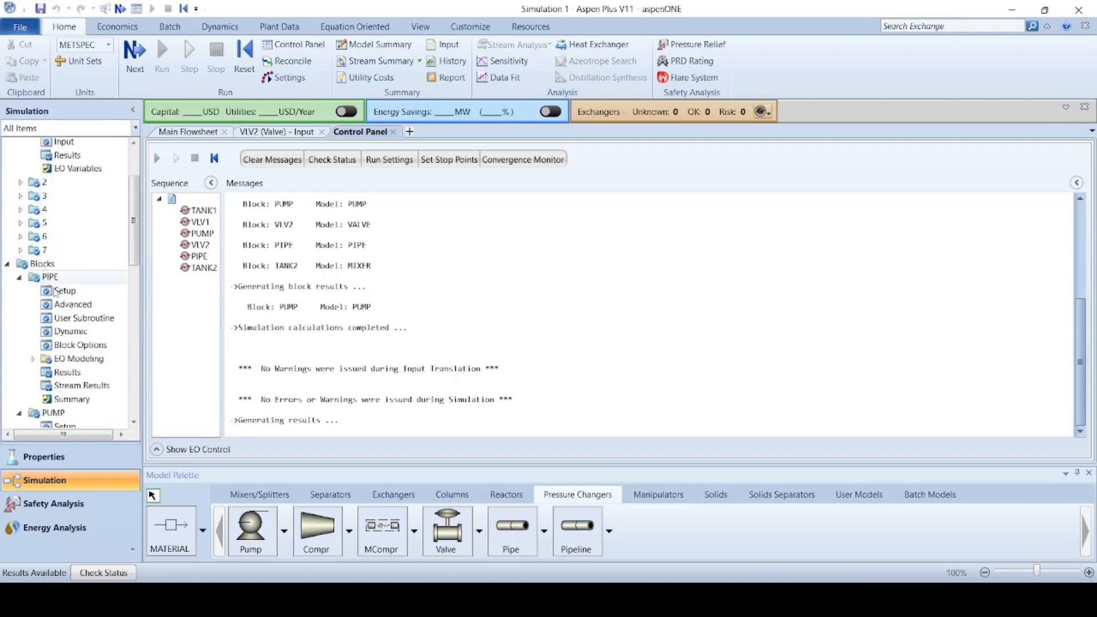
{"action": "scroll", "coordinate": [57, 285], "scroll_direction": "down", "scroll_amount": 1}
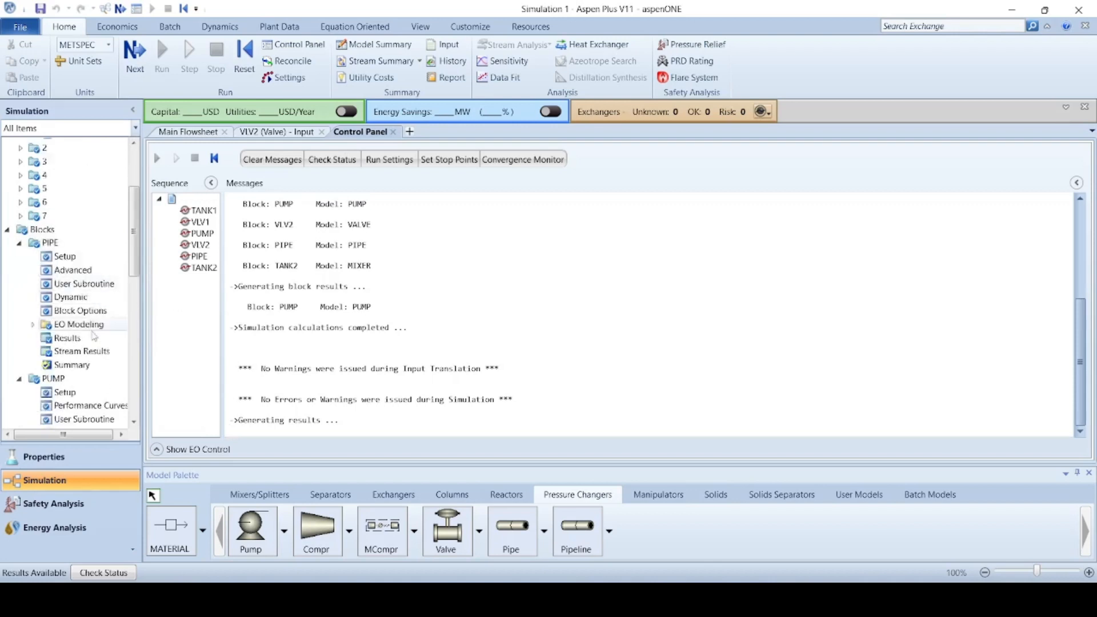
{"action": "left_click", "coordinate": [72, 338]}
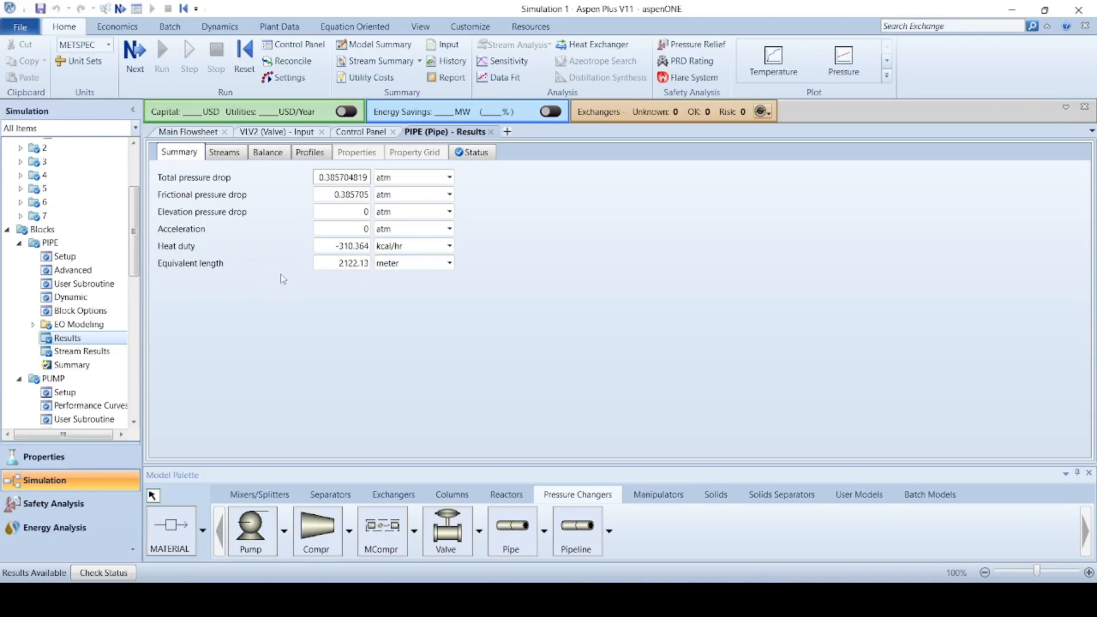
{"action": "left_click", "coordinate": [359, 267]}
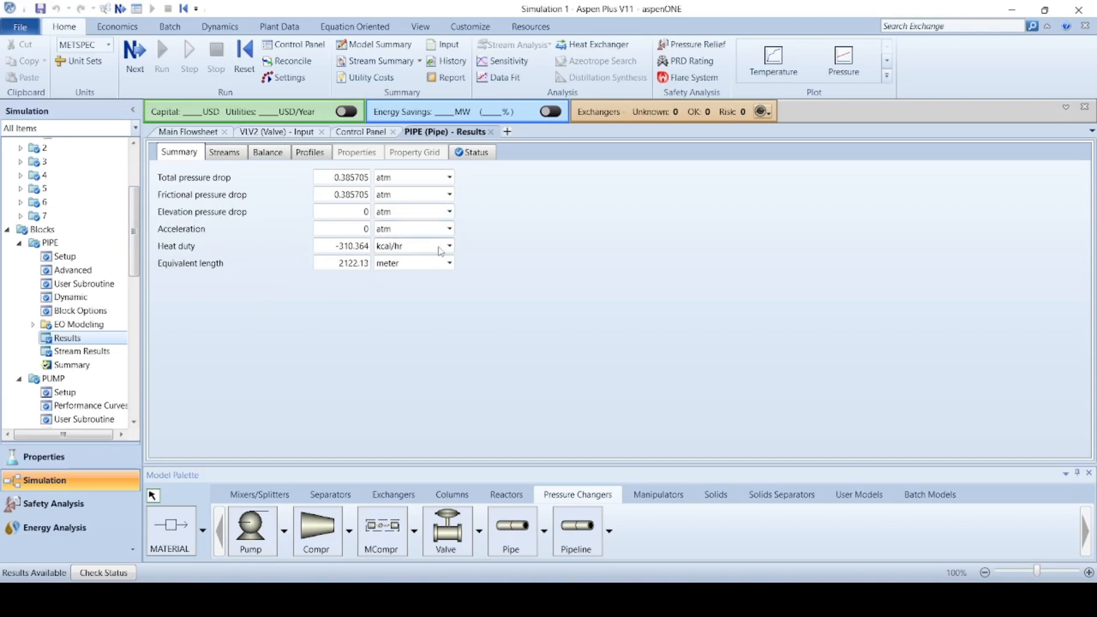
{"action": "left_click", "coordinate": [226, 154]}
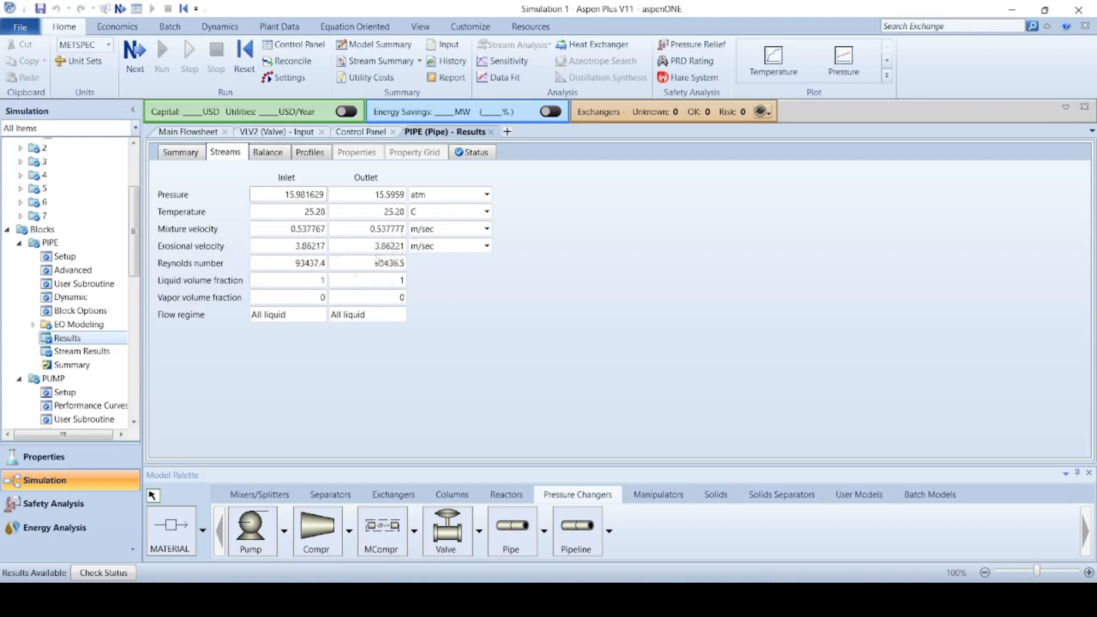
{"action": "left_click", "coordinate": [273, 161]}
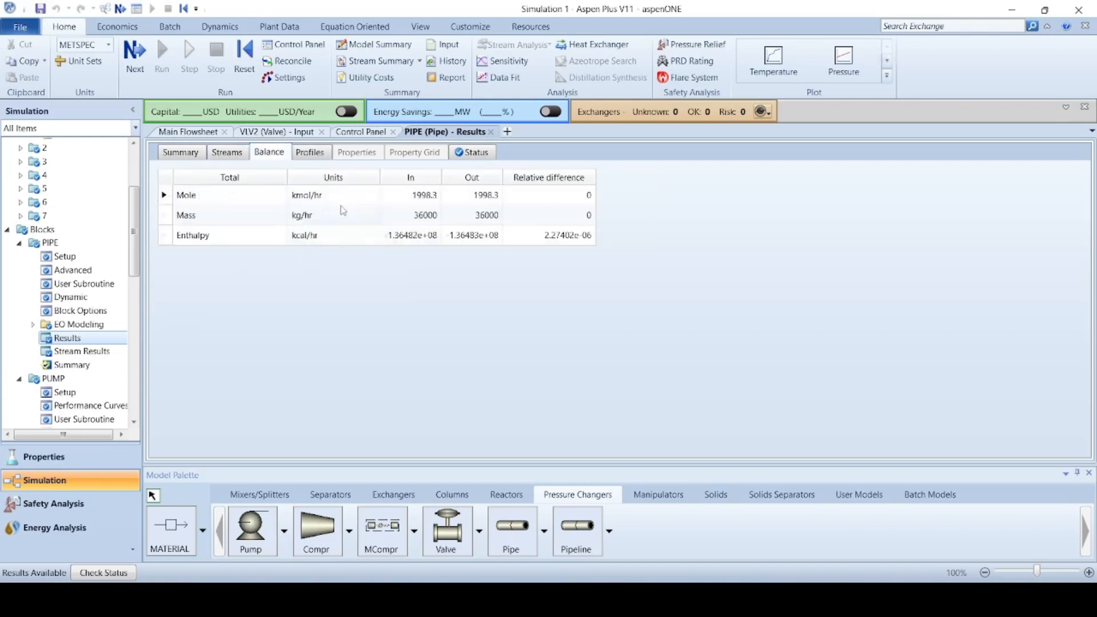
Step: Examine the PUMP block's results summary and its mole, mass and enthalpy balance
{"action": "scroll", "coordinate": [132, 260], "scroll_direction": "down", "scroll_amount": 1}
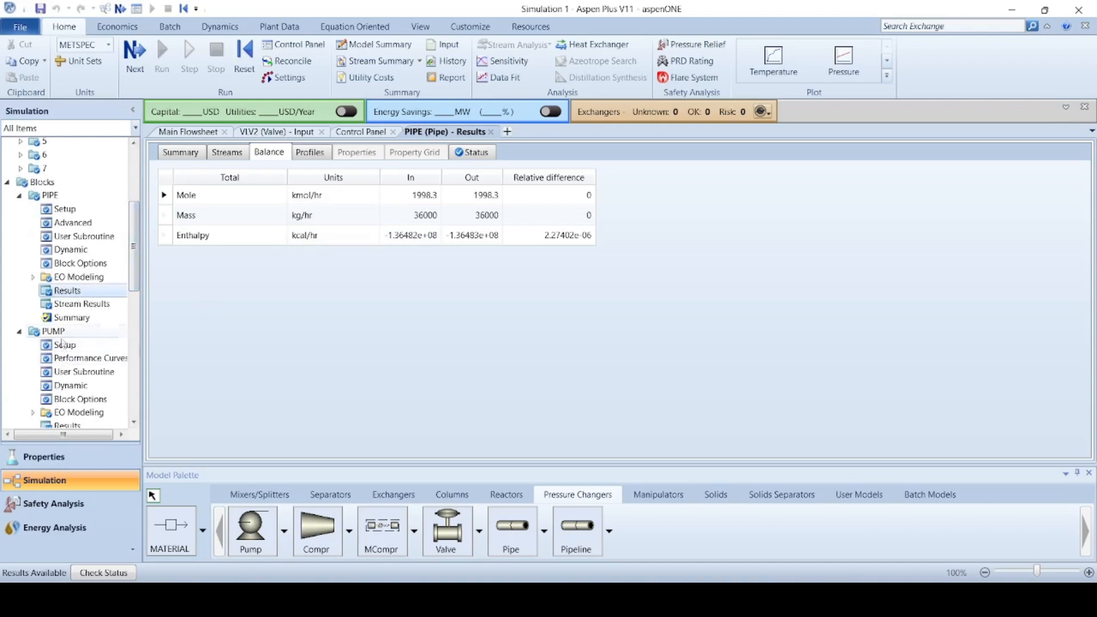
{"action": "scroll", "coordinate": [62, 397], "scroll_direction": "down", "scroll_amount": 1}
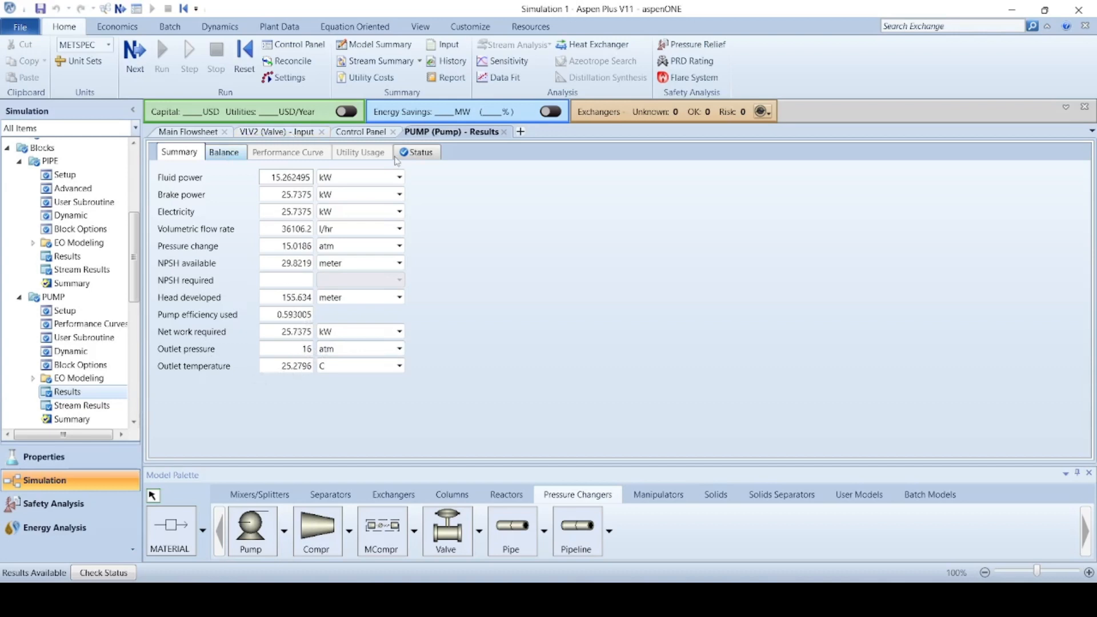
{"action": "left_click", "coordinate": [231, 158]}
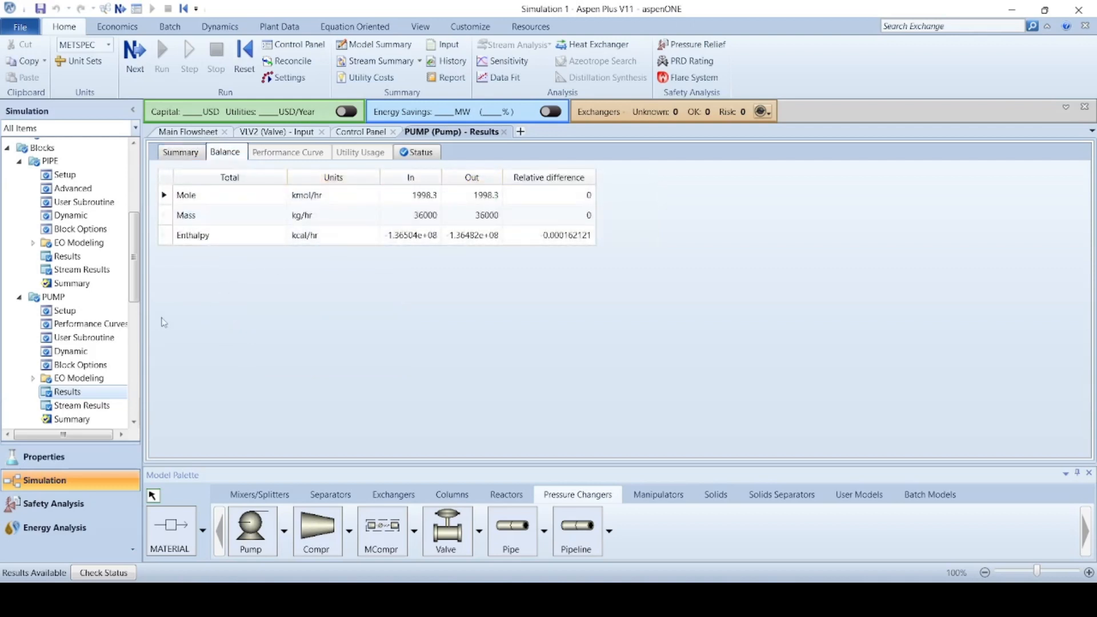
Step: Check the TANK1 mixer specifications and examine its results summary
{"action": "scroll", "coordinate": [88, 365], "scroll_direction": "down", "scroll_amount": 2}
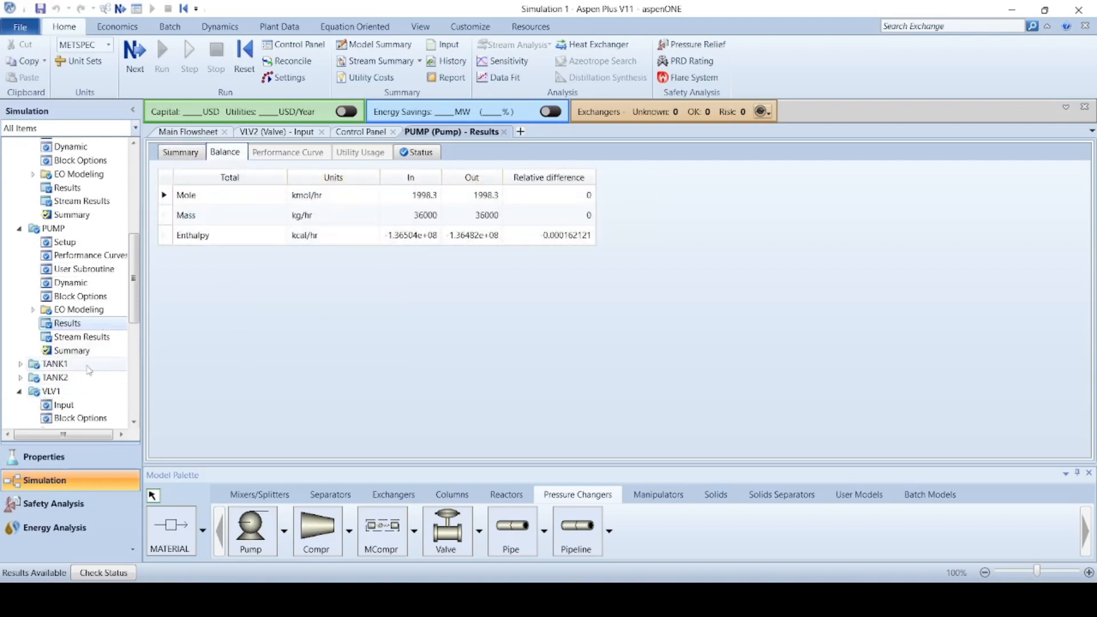
{"action": "double_click", "coordinate": [87, 364]}
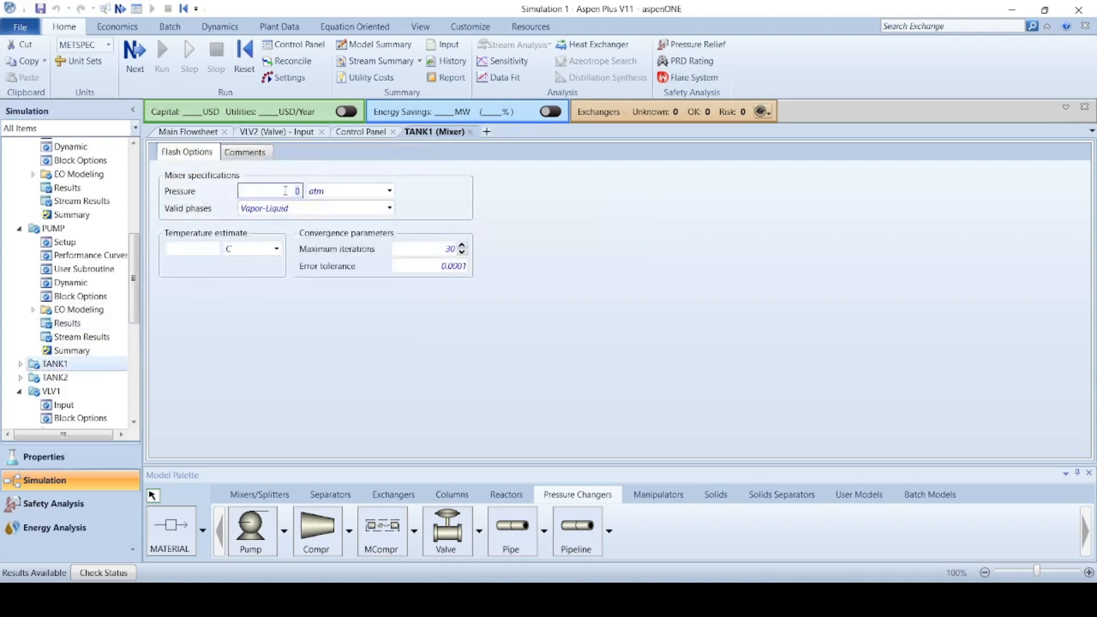
{"action": "left_click", "coordinate": [20, 364]}
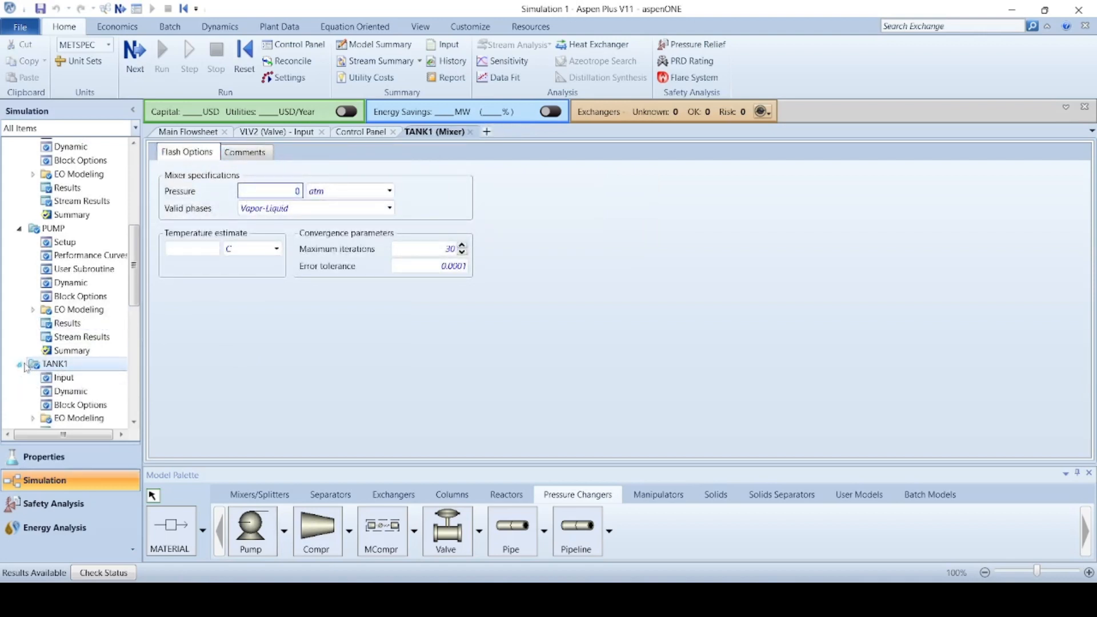
{"action": "scroll", "coordinate": [79, 415], "scroll_direction": "down", "scroll_amount": 1}
{"action": "scroll", "coordinate": [79, 400], "scroll_direction": "down", "scroll_amount": 3}
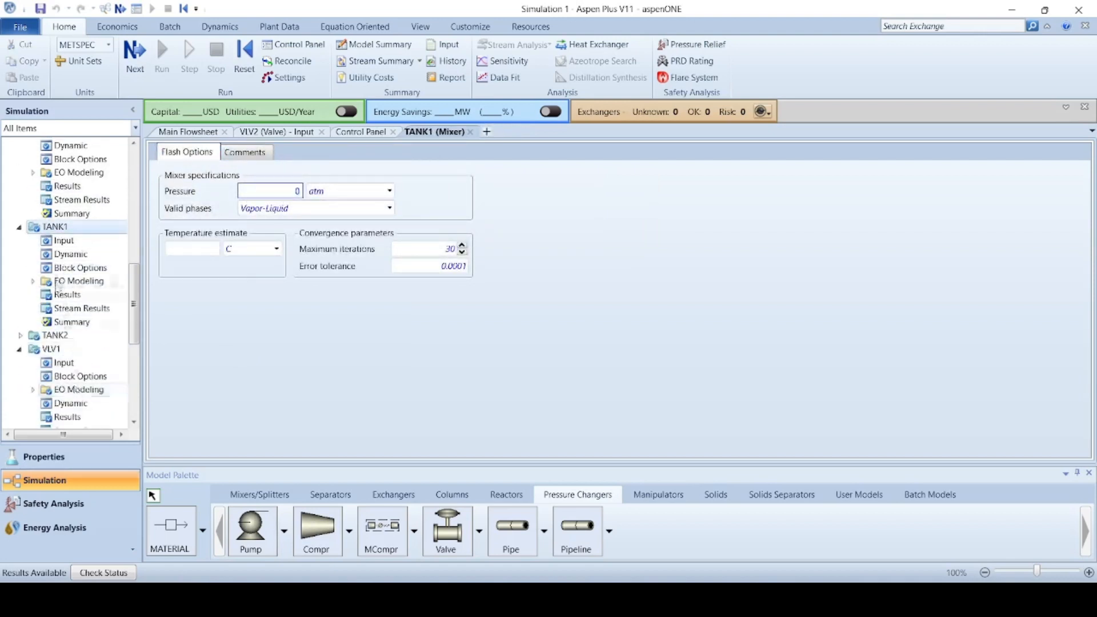
{"action": "left_click", "coordinate": [60, 294]}
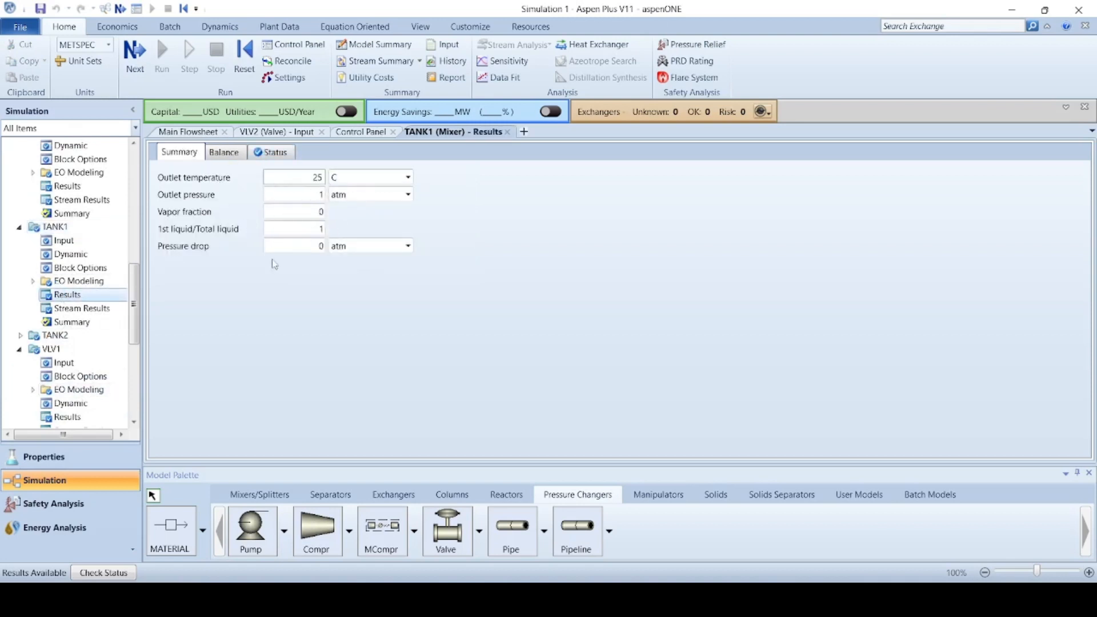
Step: Examine the VLV1 results summary, including choking status, pressure drop, valve opening and cavitation index
{"action": "scroll", "coordinate": [57, 326], "scroll_direction": "down", "scroll_amount": 2}
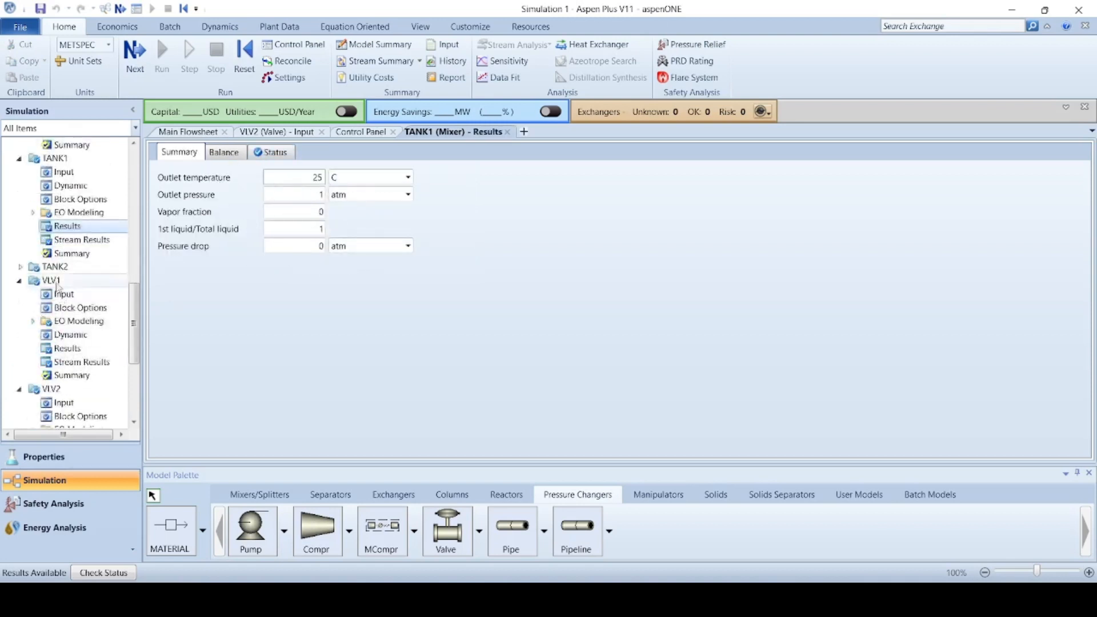
{"action": "left_click", "coordinate": [63, 347]}
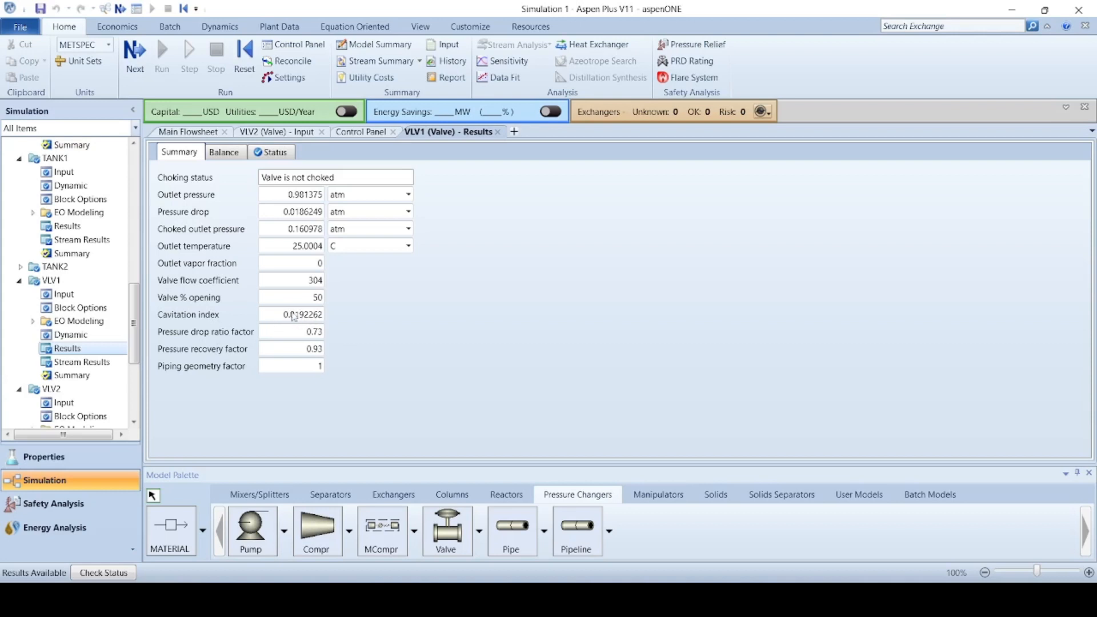
{"action": "left_click", "coordinate": [318, 297]}
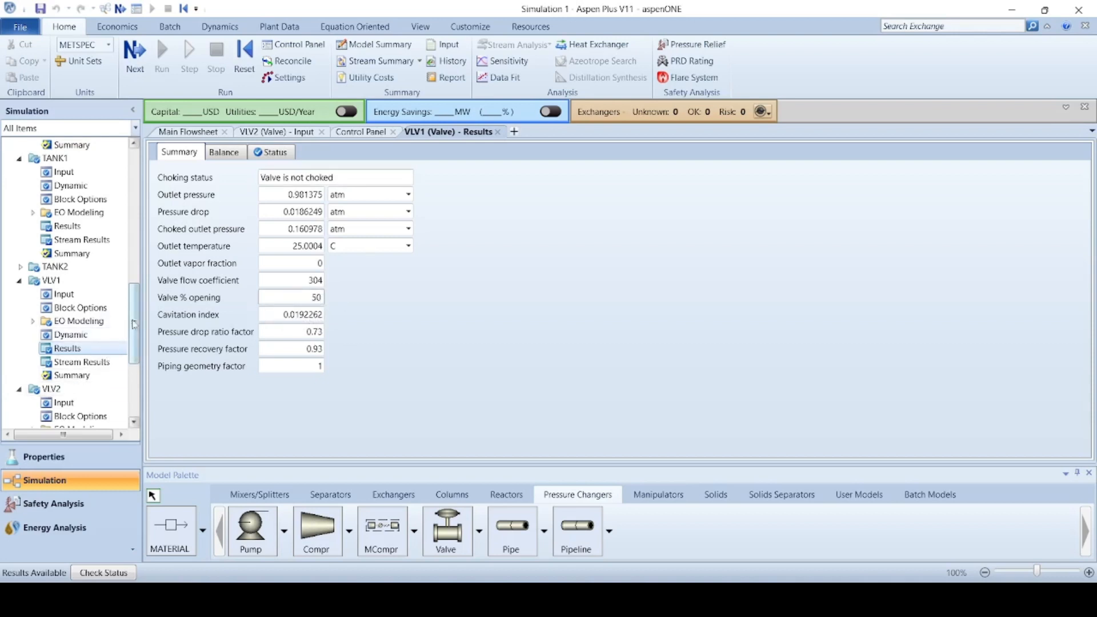
Step: Set the VLV1 valve's operating specification to 20% opening
{"action": "scroll", "coordinate": [123, 345], "scroll_direction": "down", "scroll_amount": 1}
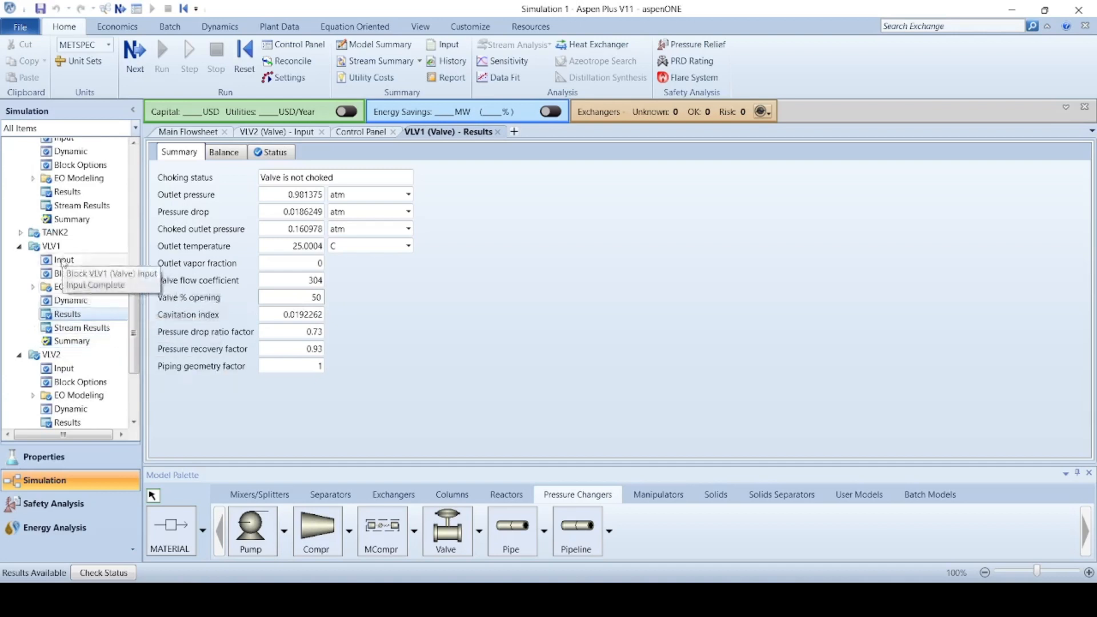
{"action": "double_click", "coordinate": [63, 260]}
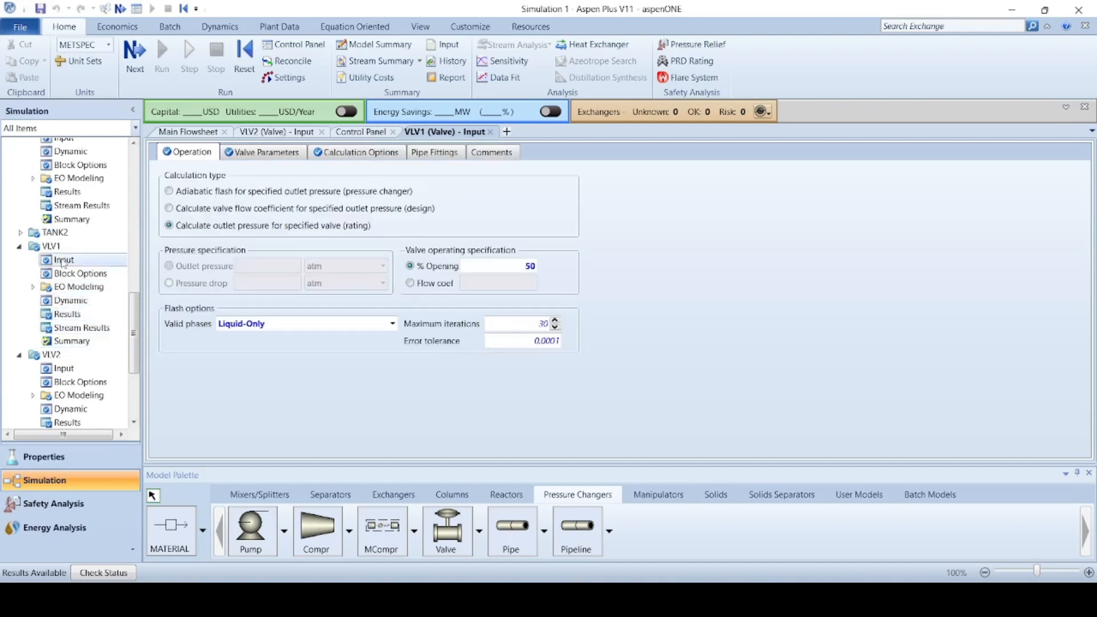
{"action": "left_click", "coordinate": [529, 267]}
{"action": "type", "text": "20"}
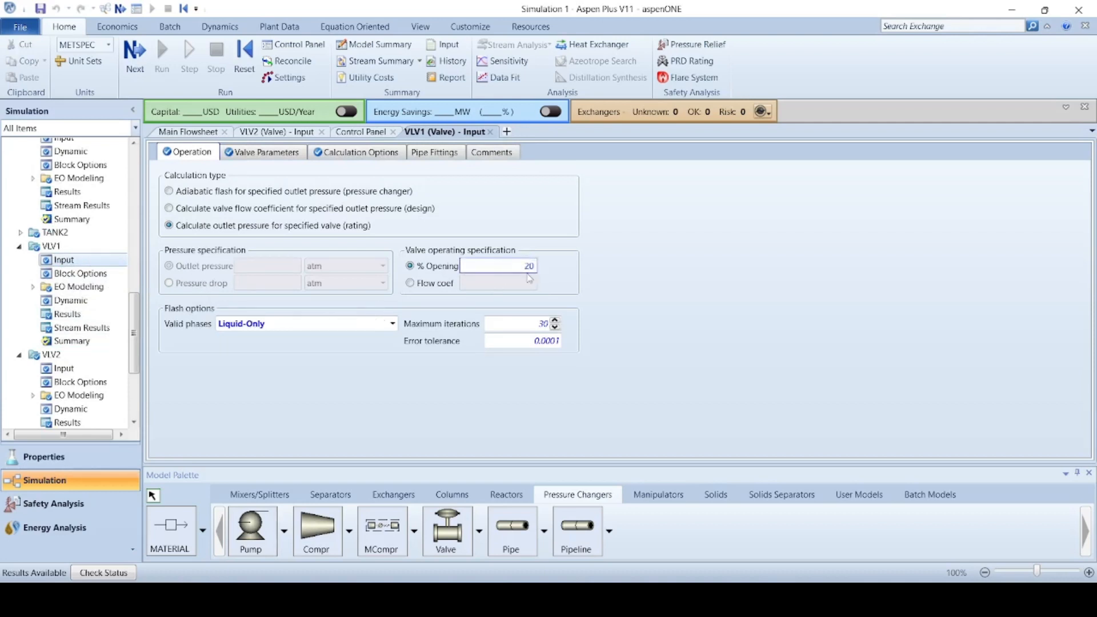
{"action": "key", "text": "Return"}
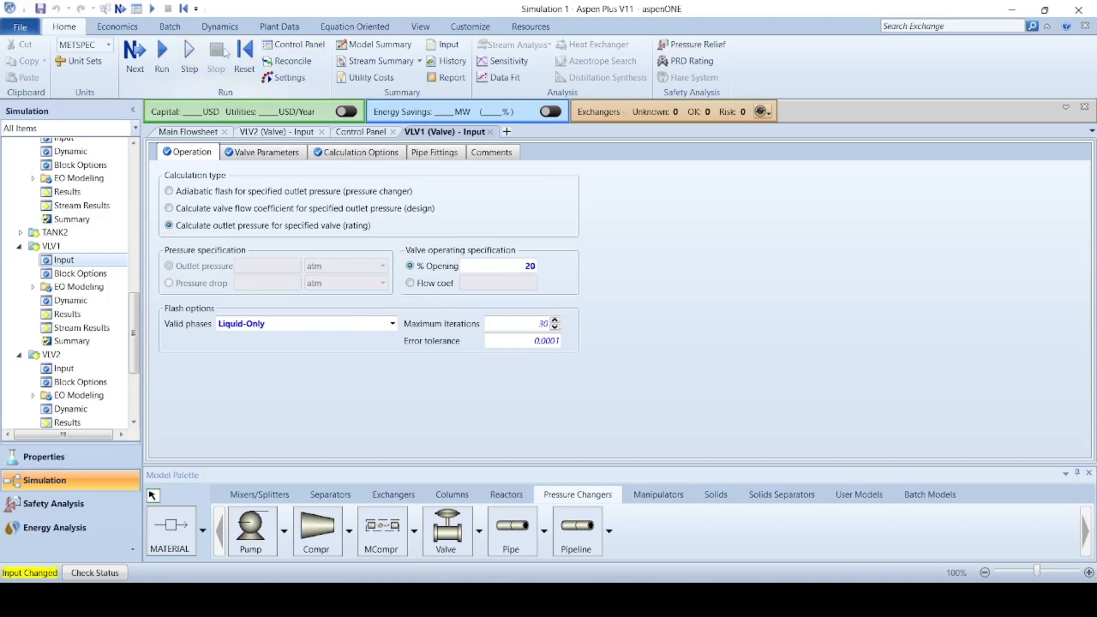
Step: Reinitialize the simulation, accept the confirmations, and rerun it with the changed VLV1 opening
{"action": "left_click", "coordinate": [245, 54]}
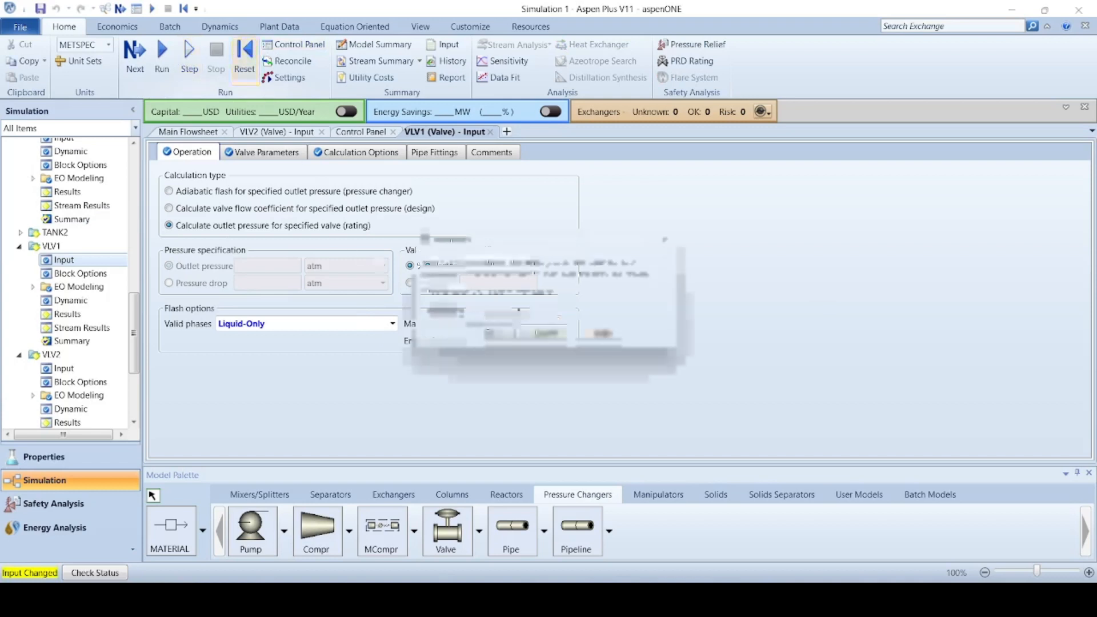
{"action": "left_click", "coordinate": [489, 336]}
{"action": "left_click", "coordinate": [630, 317]}
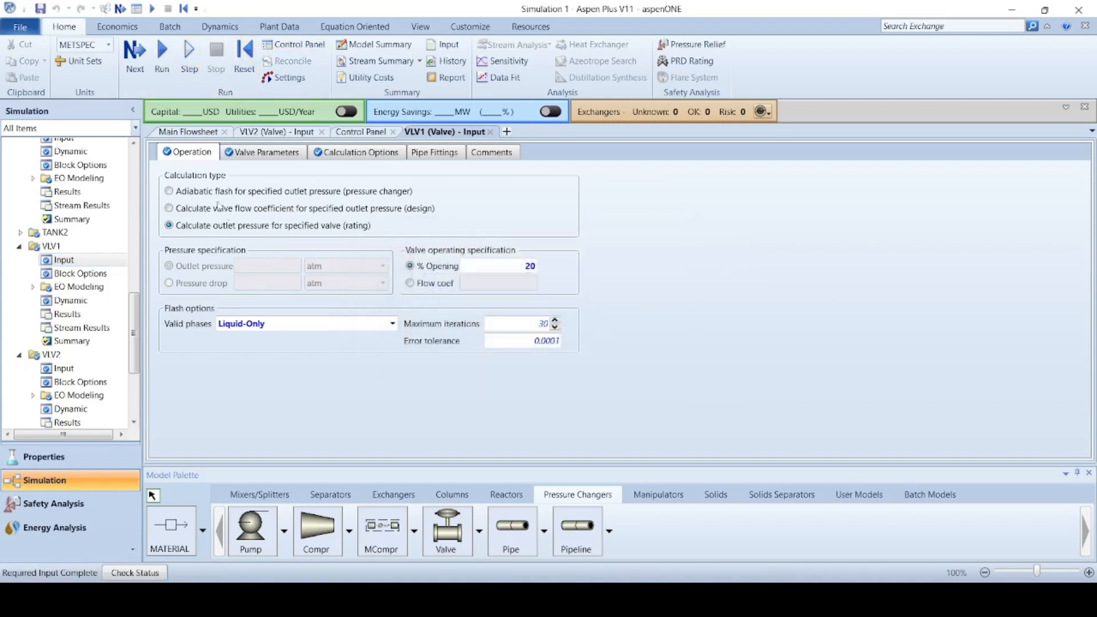
{"action": "left_click", "coordinate": [135, 57]}
{"action": "left_click", "coordinate": [628, 327]}
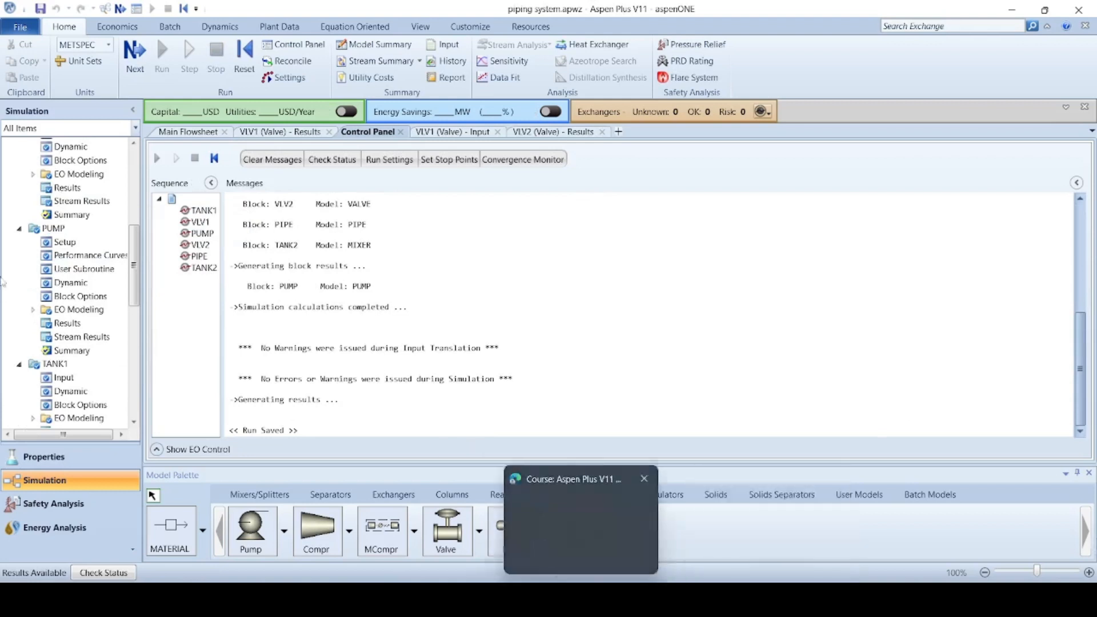
Step: Examine the VLV2 results summary and check VLV1's calculation type and valve opening specification
{"action": "scroll", "coordinate": [43, 314], "scroll_direction": "down", "scroll_amount": 5}
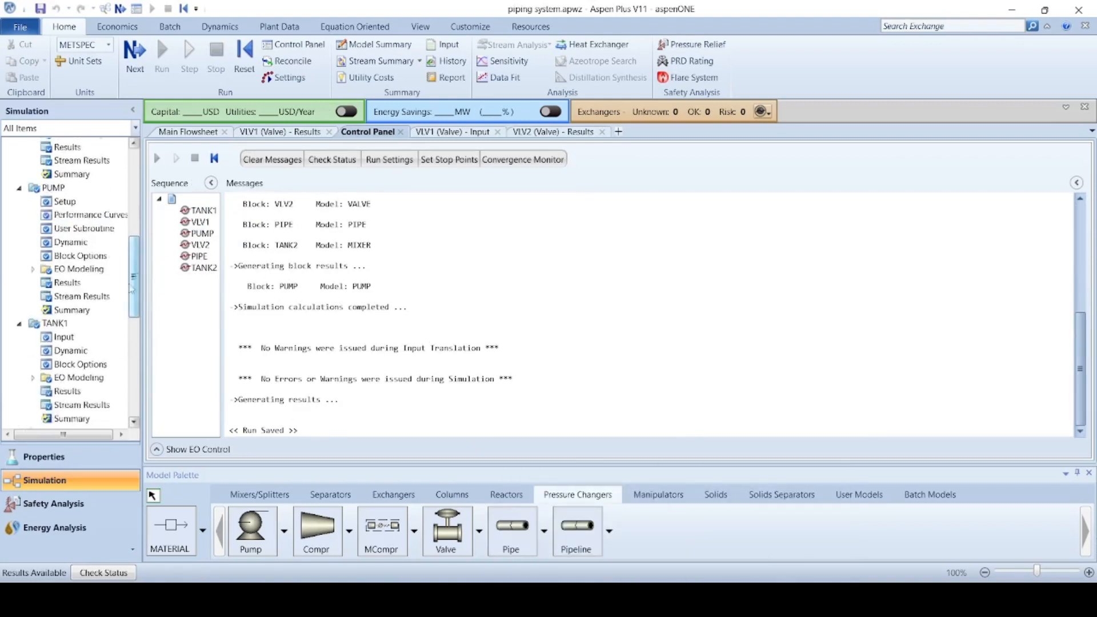
{"action": "scroll", "coordinate": [43, 314], "scroll_direction": "down", "scroll_amount": 2}
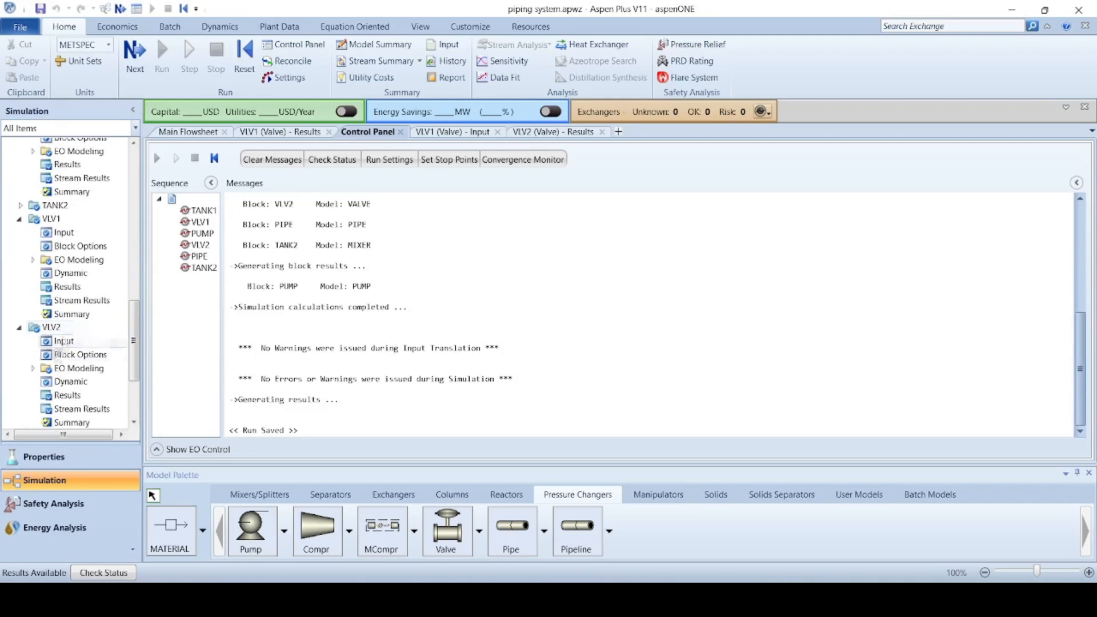
{"action": "left_click", "coordinate": [63, 395]}
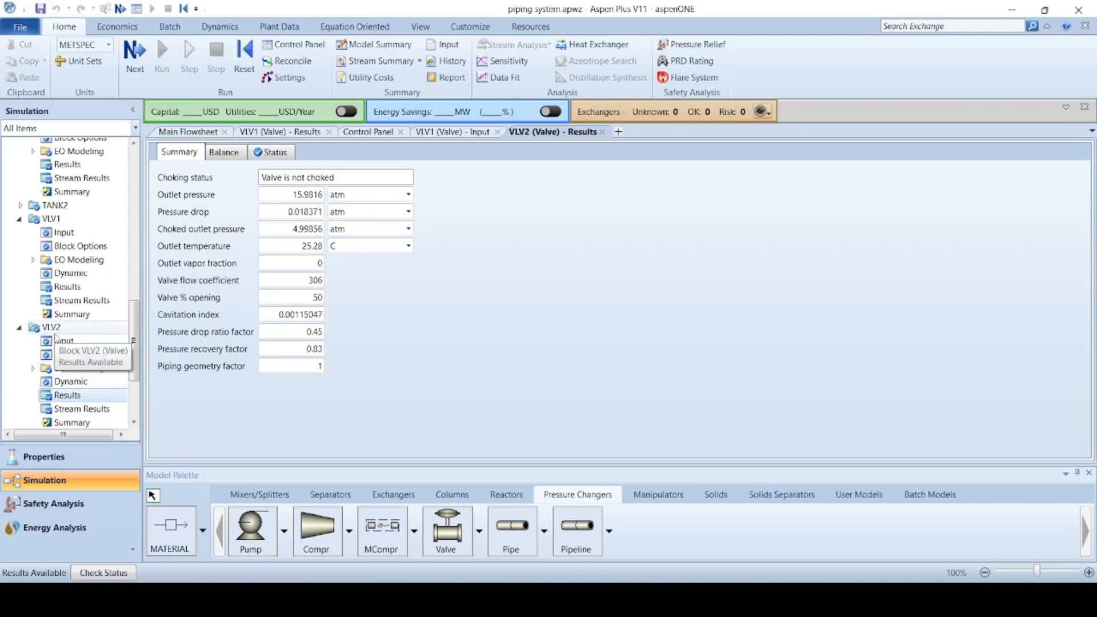
{"action": "double_click", "coordinate": [50, 219]}
Step: Examine the PUMP block's results summary, including power, NPSH available, head developed and efficiency
{"action": "scroll", "coordinate": [63, 229], "scroll_direction": "up", "scroll_amount": 3}
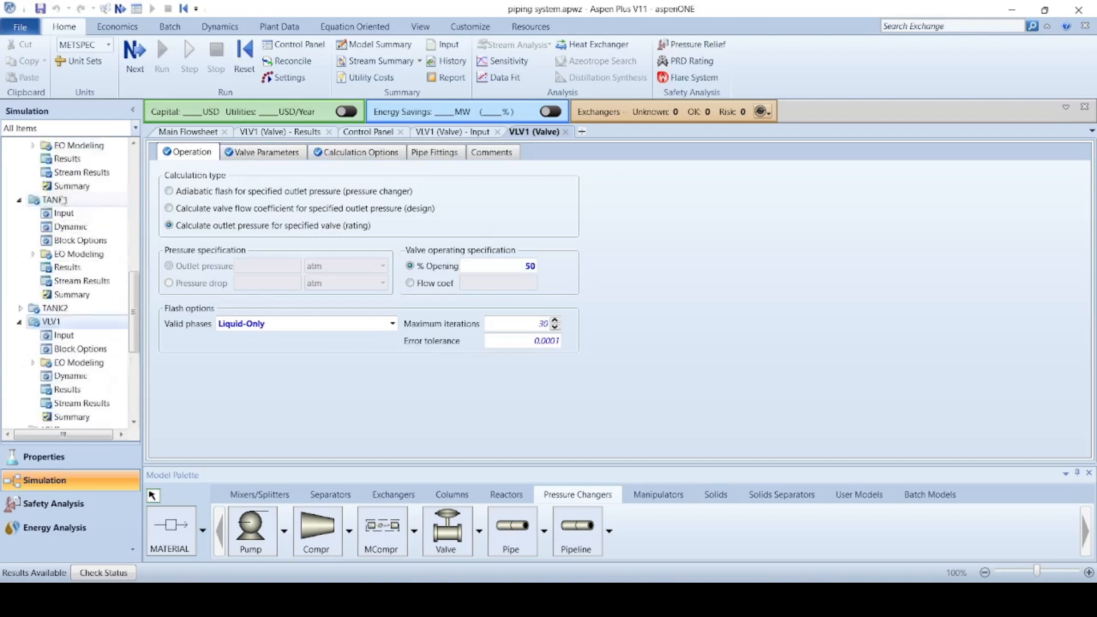
{"action": "scroll", "coordinate": [66, 217], "scroll_direction": "up", "scroll_amount": 6}
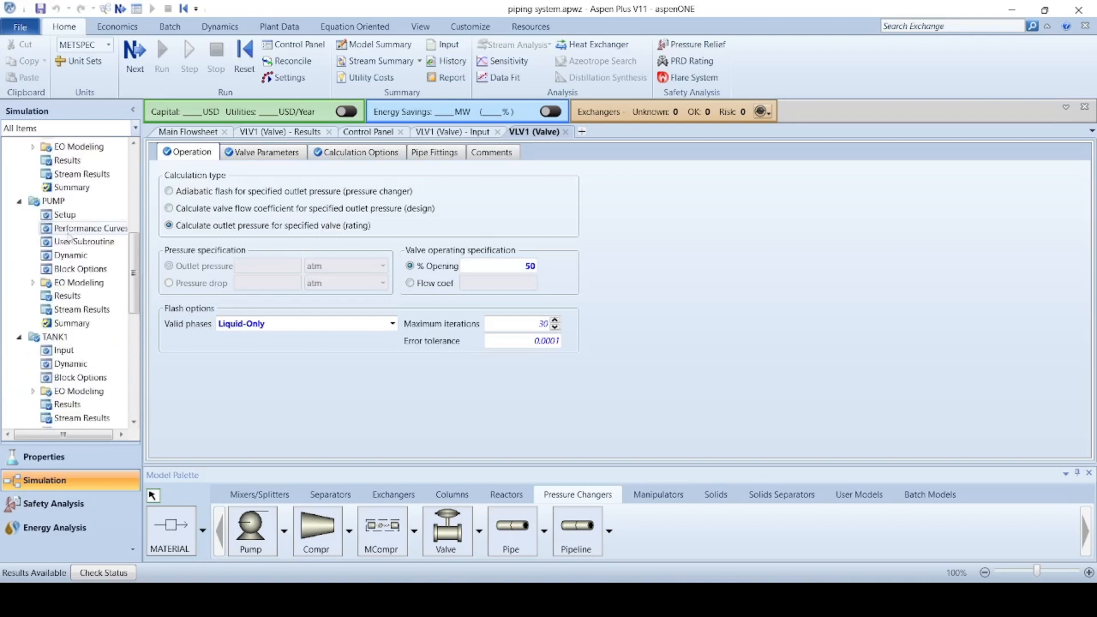
{"action": "scroll", "coordinate": [69, 235], "scroll_direction": "up", "scroll_amount": 1}
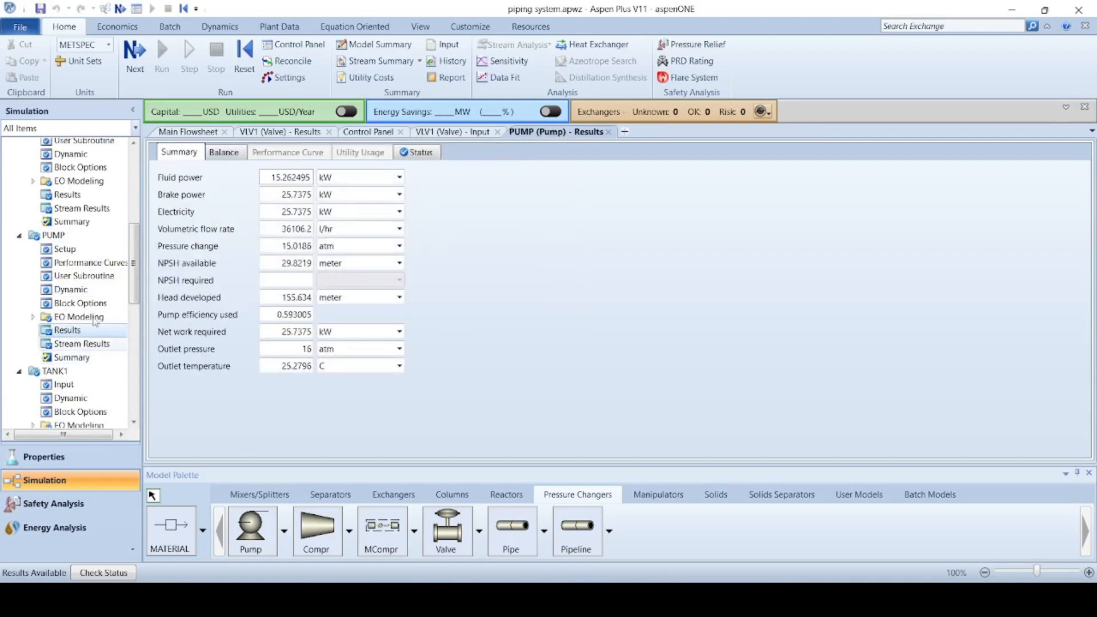
{"action": "left_click", "coordinate": [730, 400]}
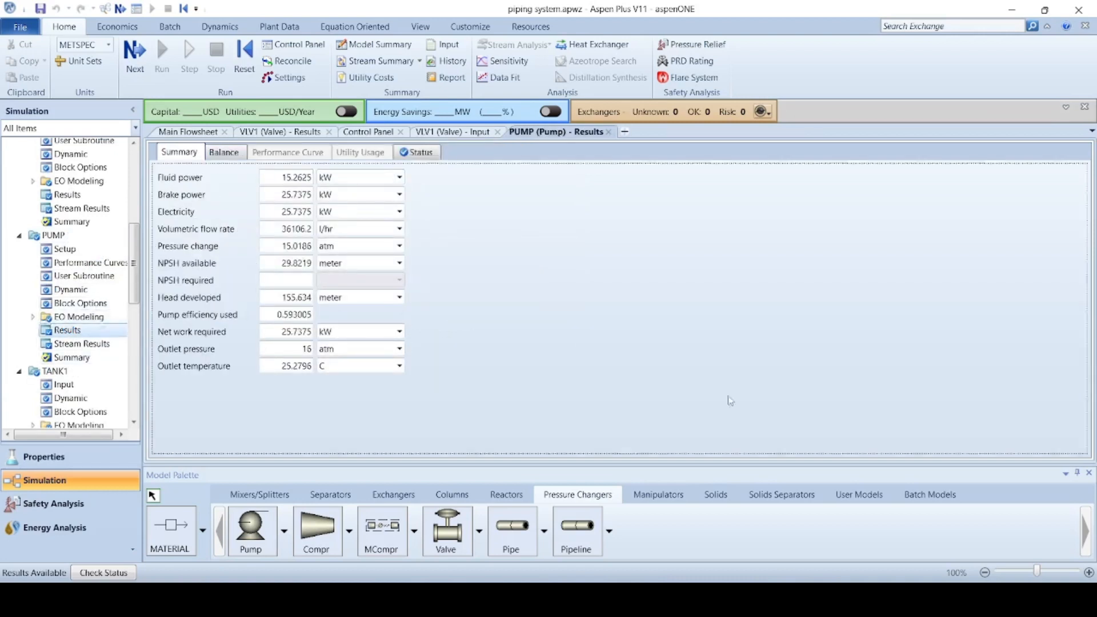